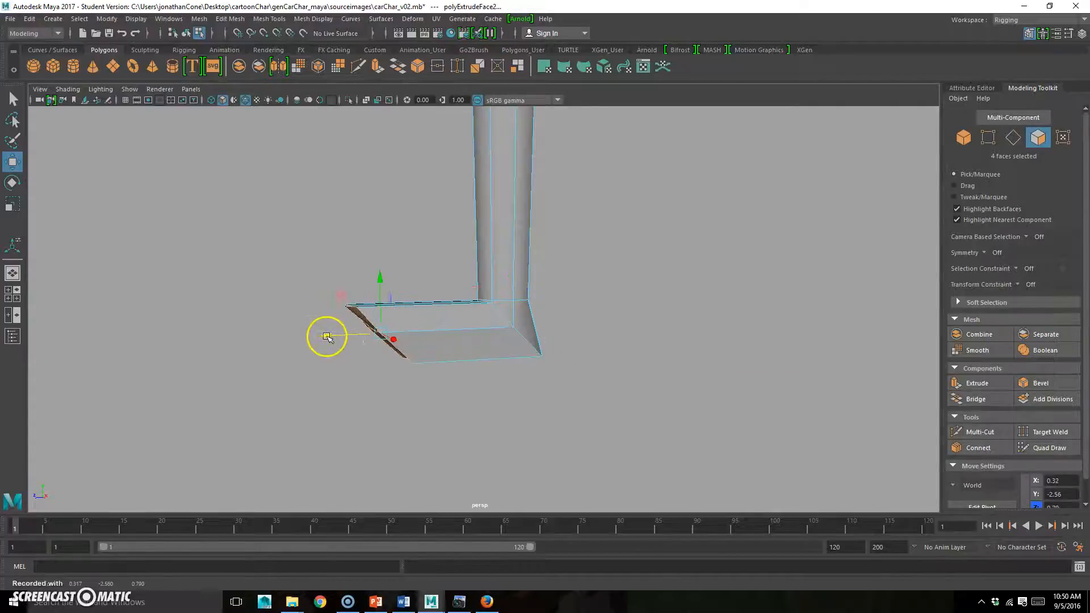
Step: Scale the foot's extruded end faces flat and move them back to the toe tip of the side-view sketch, at about Z 0.64
key(r)
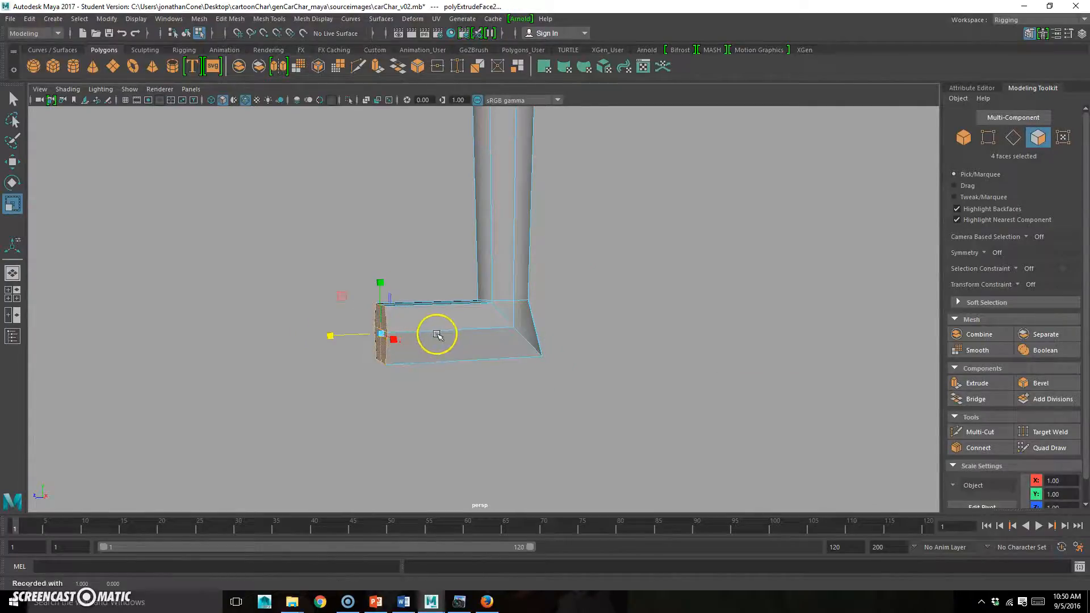
key(space)
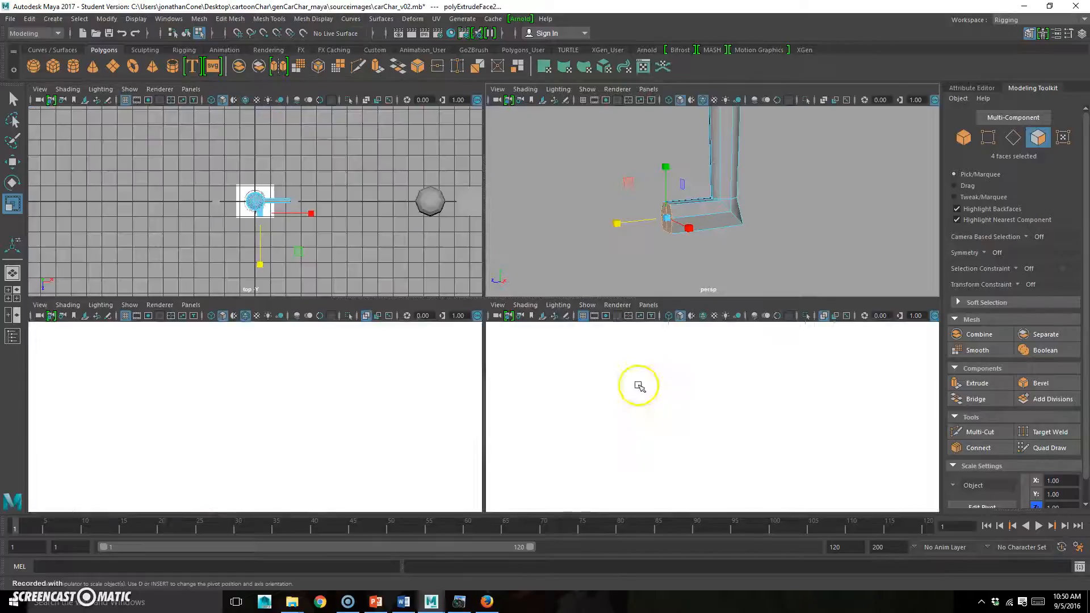
key(space)
scroll(397, 287, up, 1)
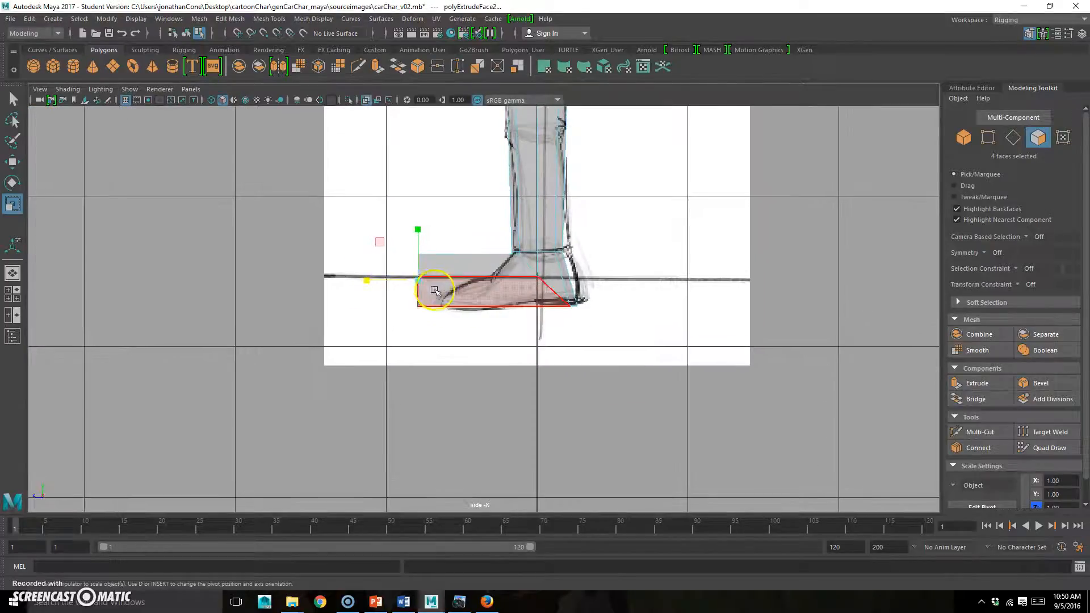
key(w)
drag(364, 280, 388, 284)
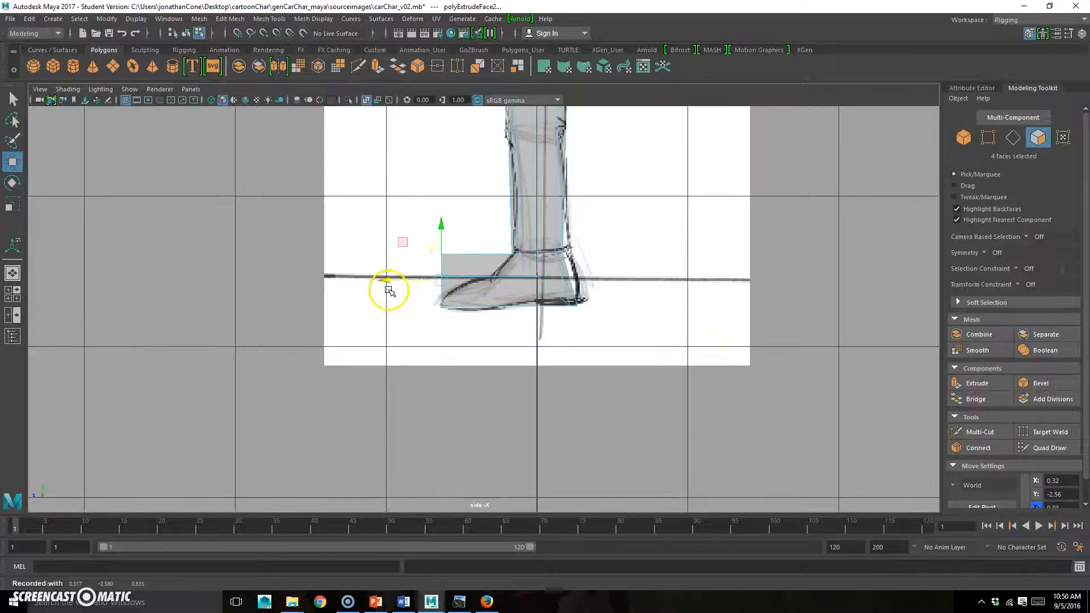
Step: Lower the upper toe-end vertices in the side view so the foot slopes down along the sketched shoe
key(F9)
drag(403, 238, 466, 295)
drag(441, 206, 446, 236)
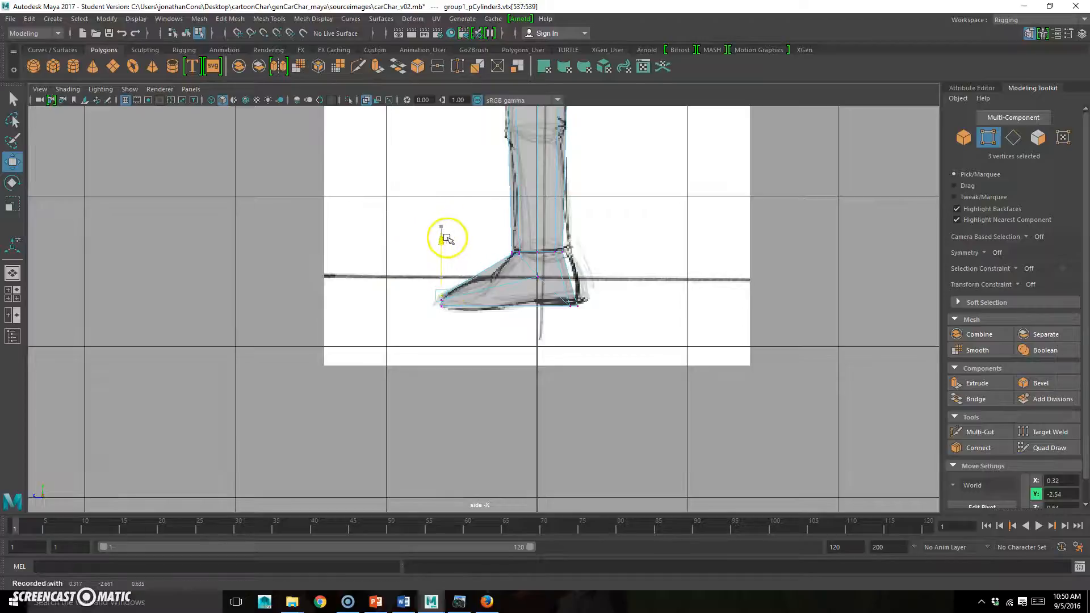
key(F8)
Step: Delete the separate box standing in for the hand at the end of the arm
key(space)
key(space)
mouse_move(561, 313)
alt+mouse_down()
mouse_move(643, 340)
mouse_move(718, 324)
mouse_move(618, 274)
mouse_move(530, 280)
mouse_move(499, 318)
mouse_move(562, 284)
mouse_move(585, 293)
mouse_move(496, 311)
mouse_move(487, 336)
mouse_move(499, 229)
mouse_move(557, 258)
mouse_move(572, 307)
mouse_move(596, 283)
mouse_move(611, 324)
mouse_move(539, 341)
mouse_move(536, 292)
mouse_move(565, 297)
alt+mouse_up()
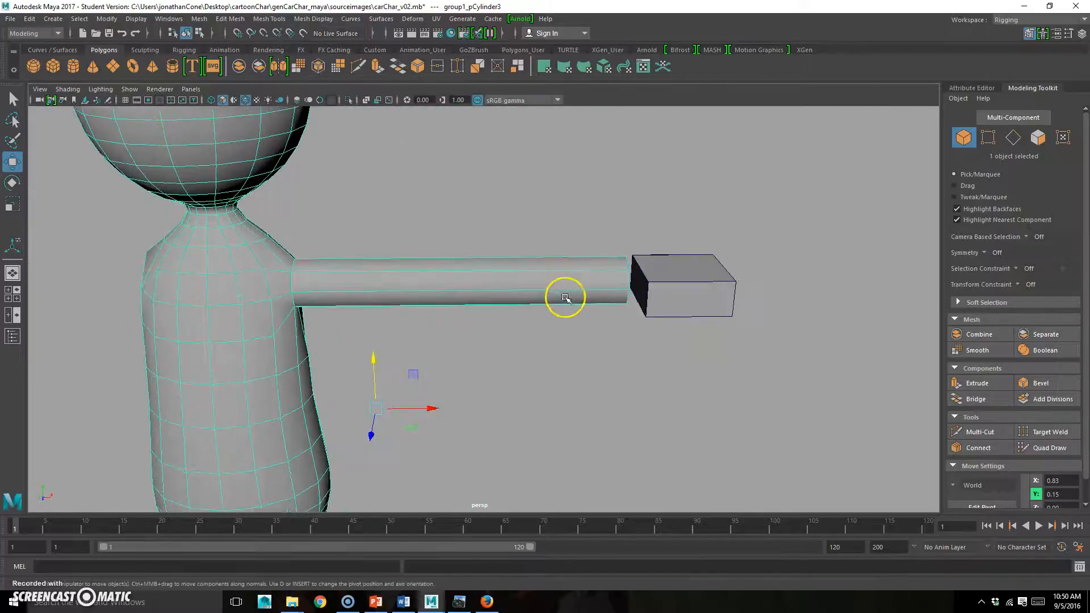
click(709, 261)
key(Delete)
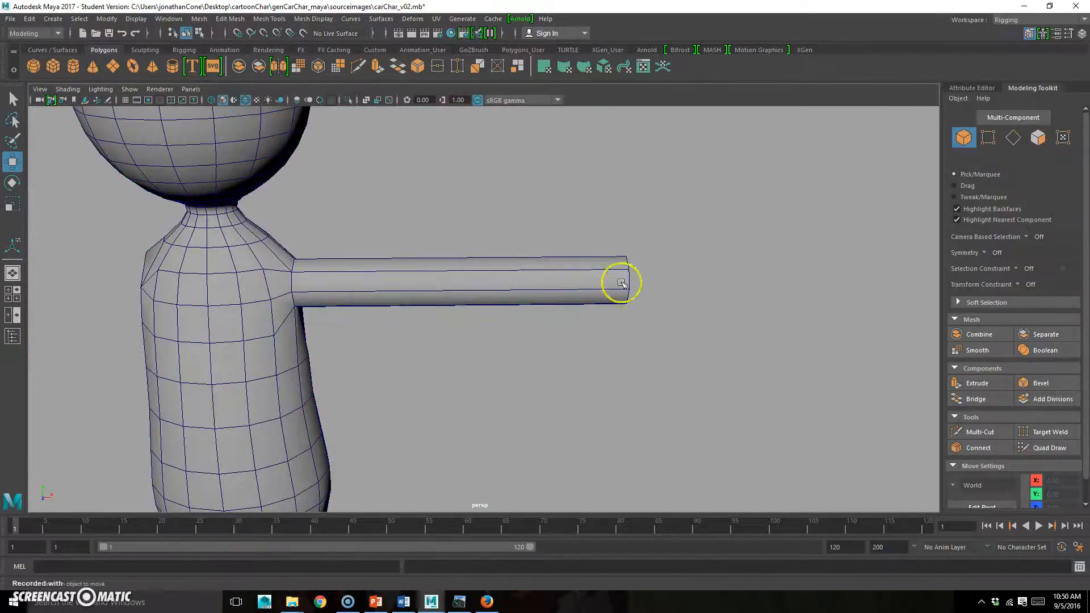
click(567, 289)
alt+drag(653, 295, 510, 327)
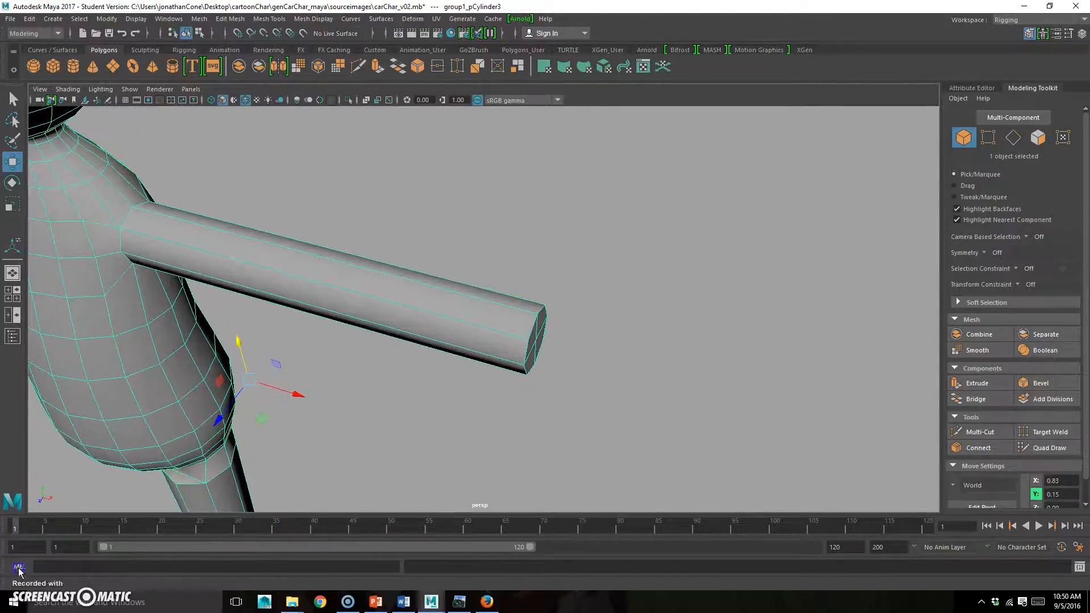
click(582, 369)
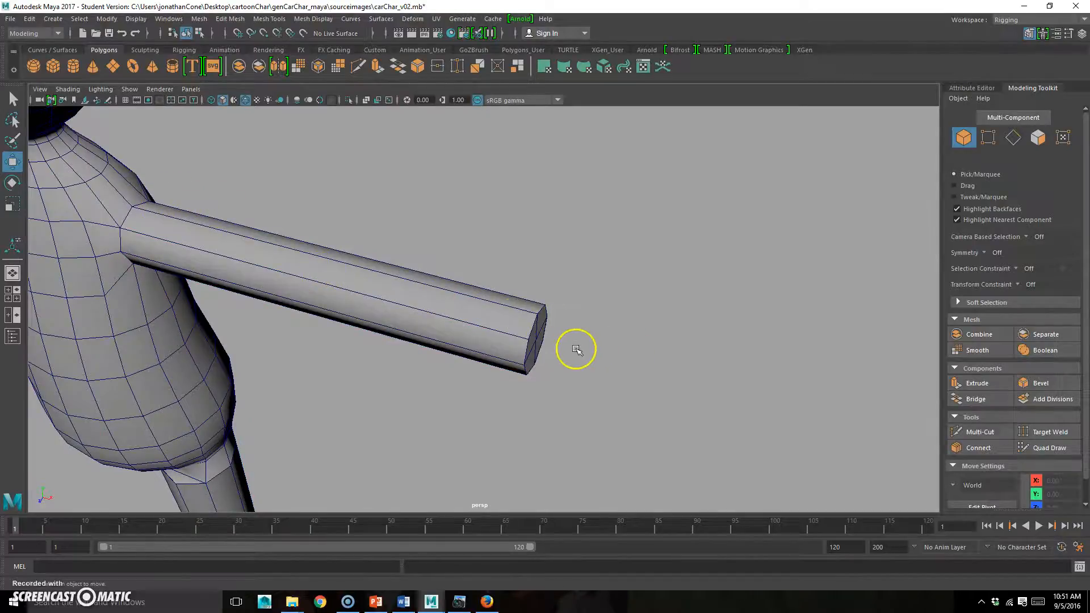
Step: Import arm.png as an image plane in the top view
key(space)
key(space)
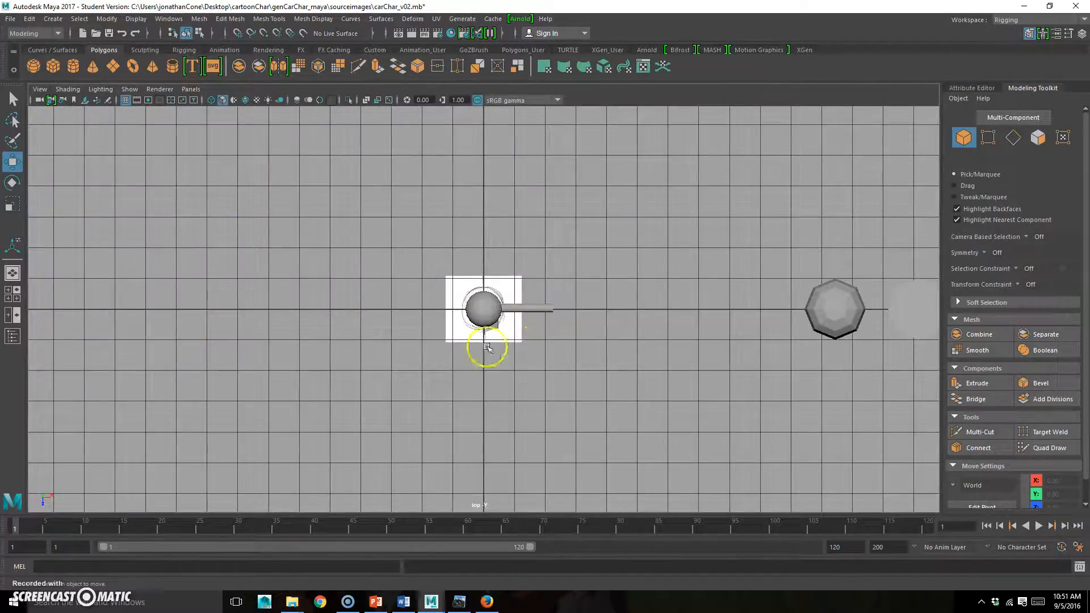
click(40, 89)
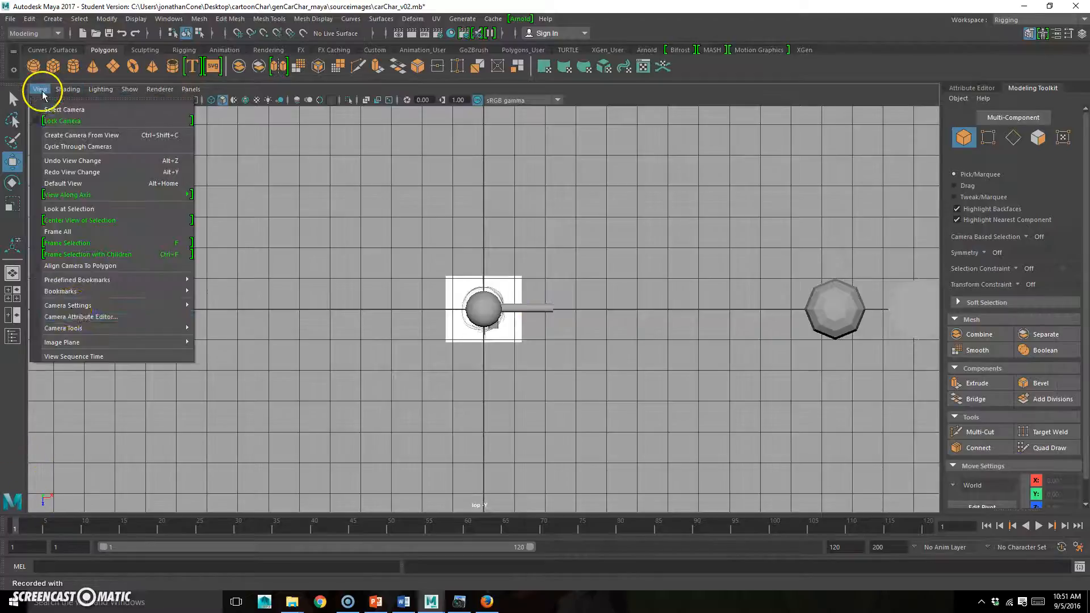
mouse_move(83, 349)
click(221, 349)
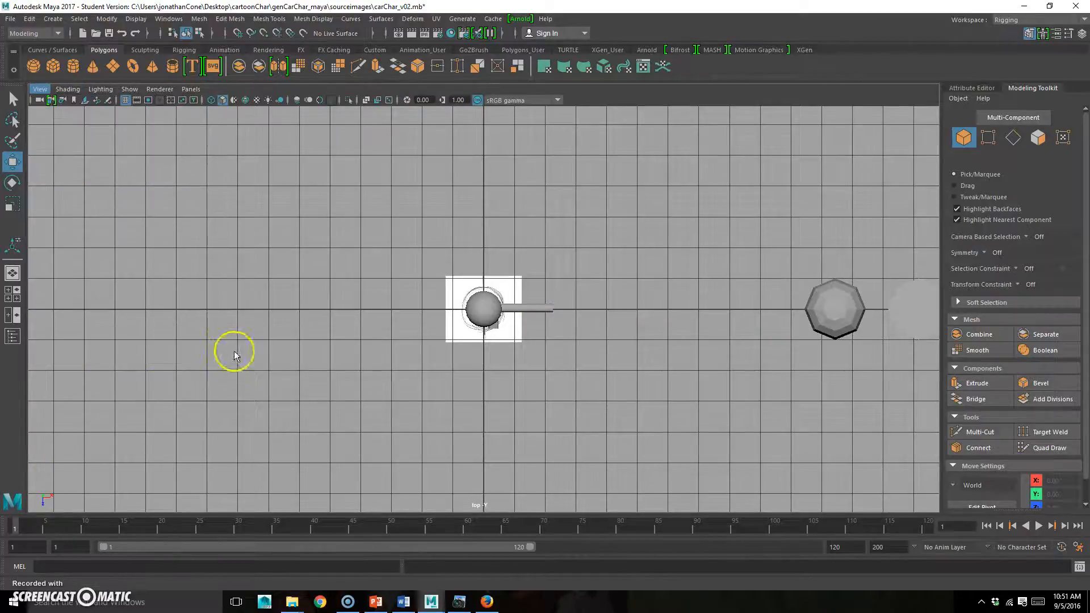
click(223, 170)
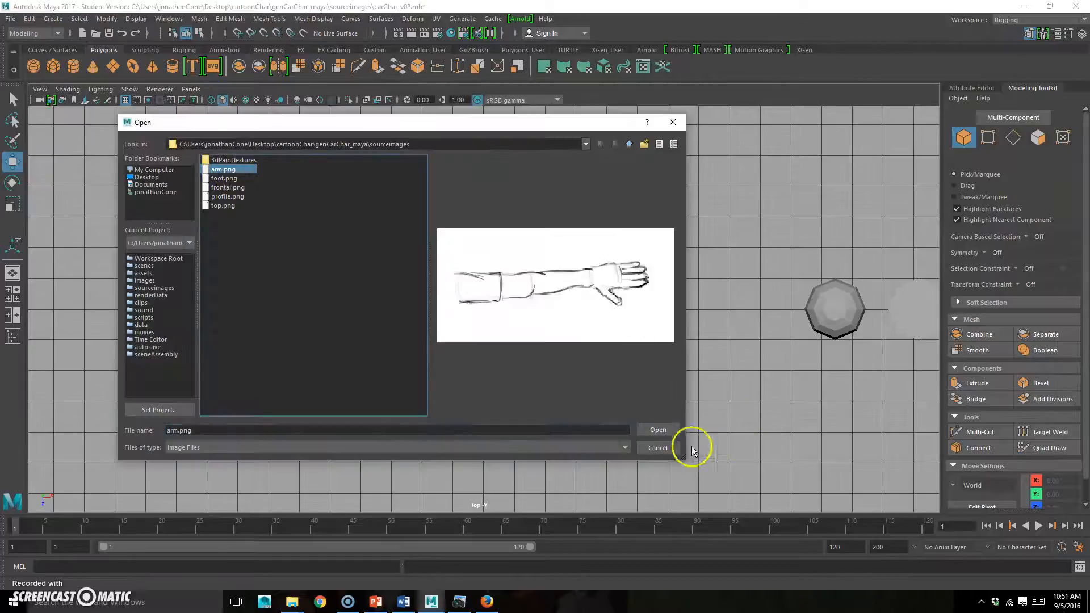
click(658, 429)
Step: Move the arm image plane to about X 1.80 so the sketched arm lines up with the modelled arm and its wrist
drag(544, 308, 598, 323)
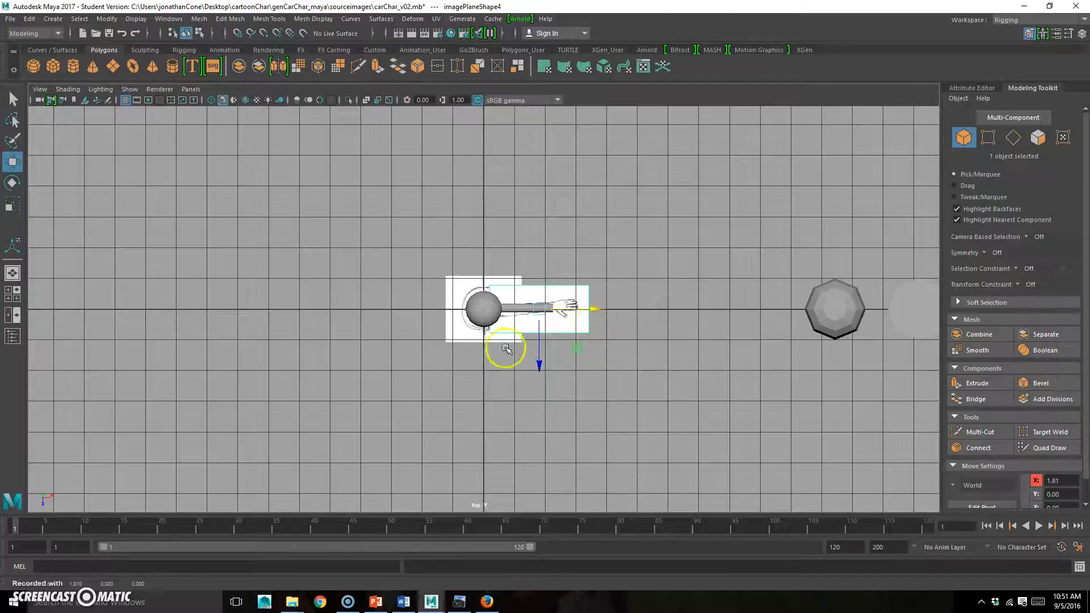
scroll(519, 357, up, 5)
alt+middle_drag(783, 377, 694, 386)
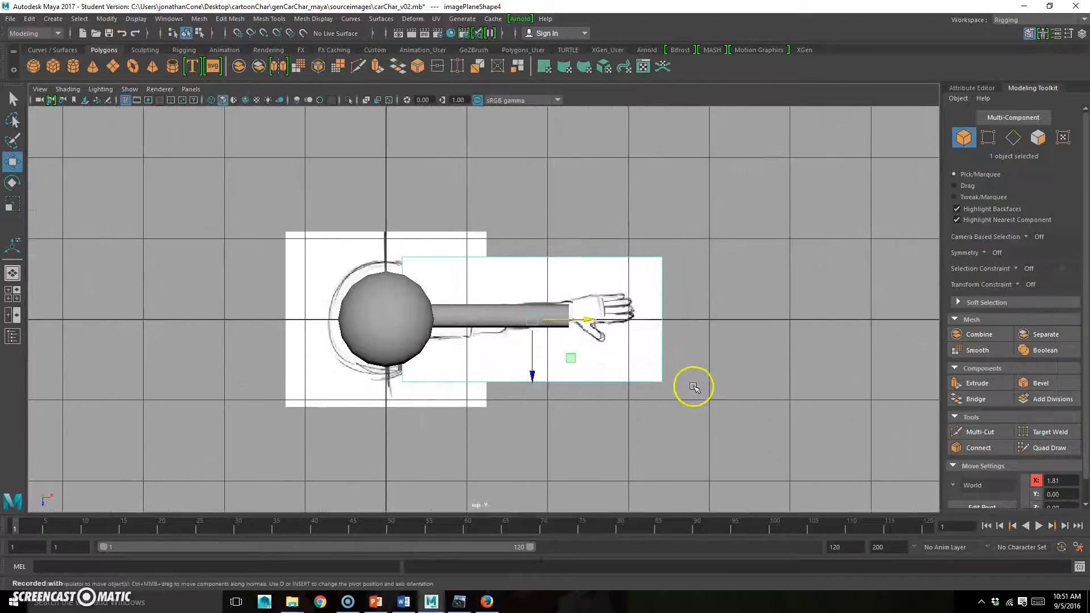
mouse_move(570, 356)
middle_down()
mouse_move(577, 335)
mouse_move(570, 367)
mouse_move(589, 365)
mouse_move(570, 362)
middle_up()
scroll(637, 329, up, 3)
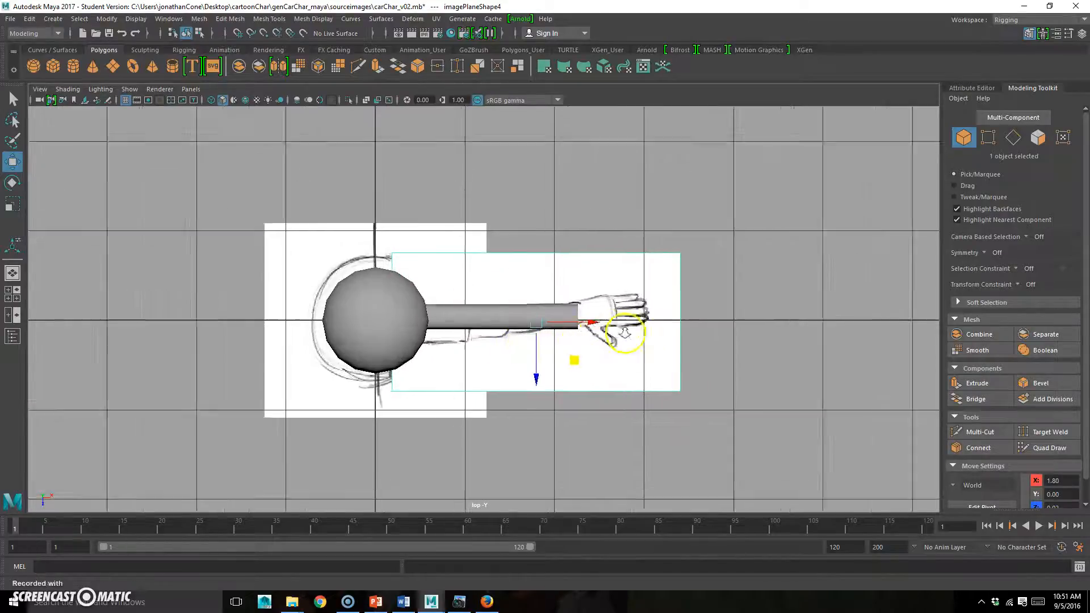
Step: Select the character's body mesh and examine the end of its arm in the perspective view
key(space)
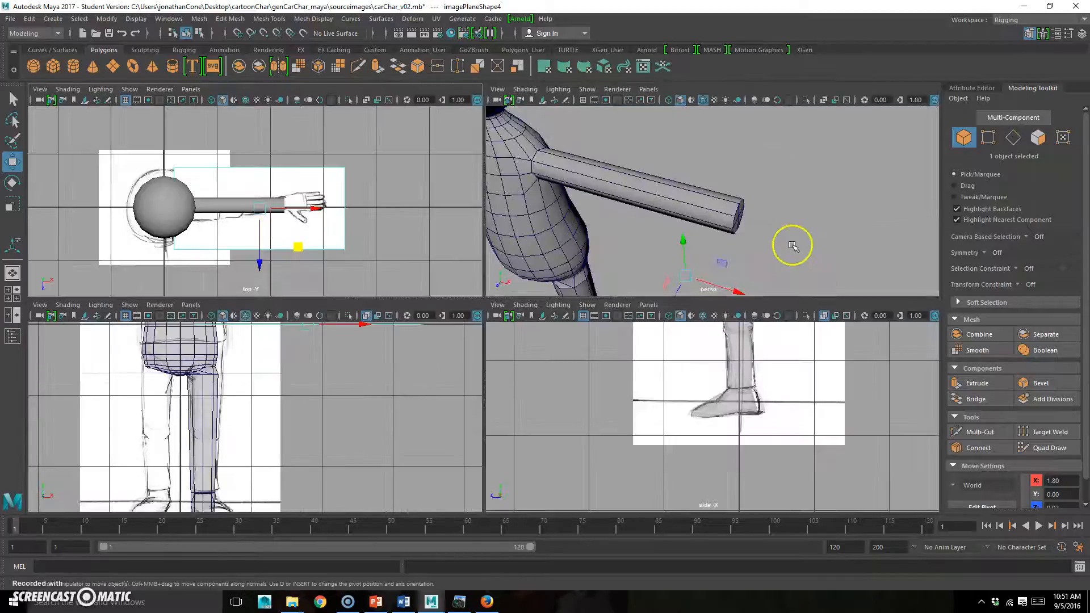
key(space)
scroll(502, 308, down, 2)
alt+drag(503, 309, 562, 224)
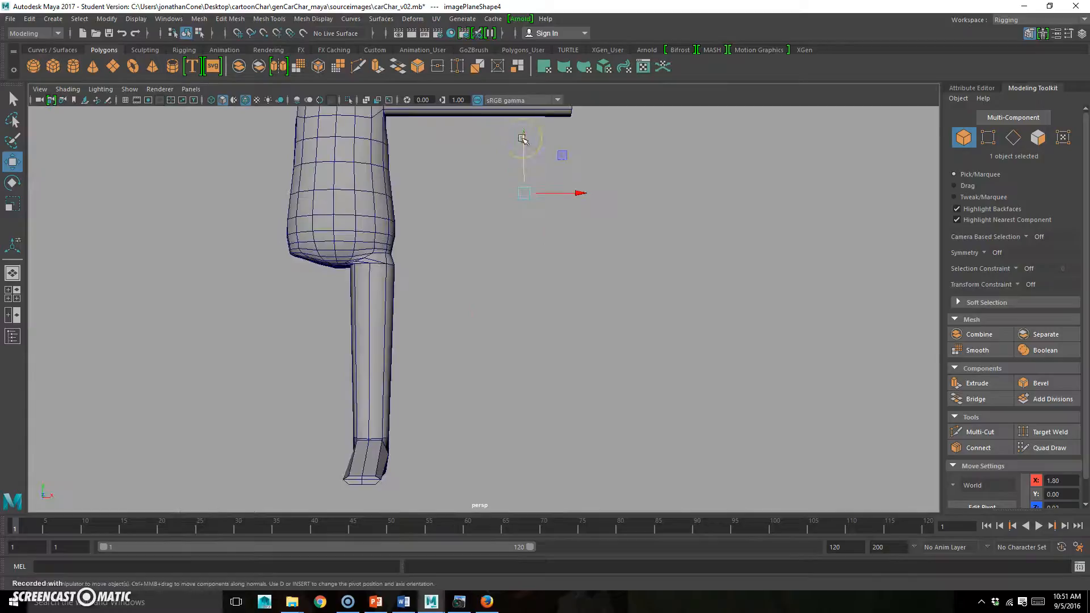
mouse_move(639, 241)
alt+mouse_down()
mouse_move(604, 280)
mouse_move(535, 238)
mouse_move(638, 240)
alt+mouse_up()
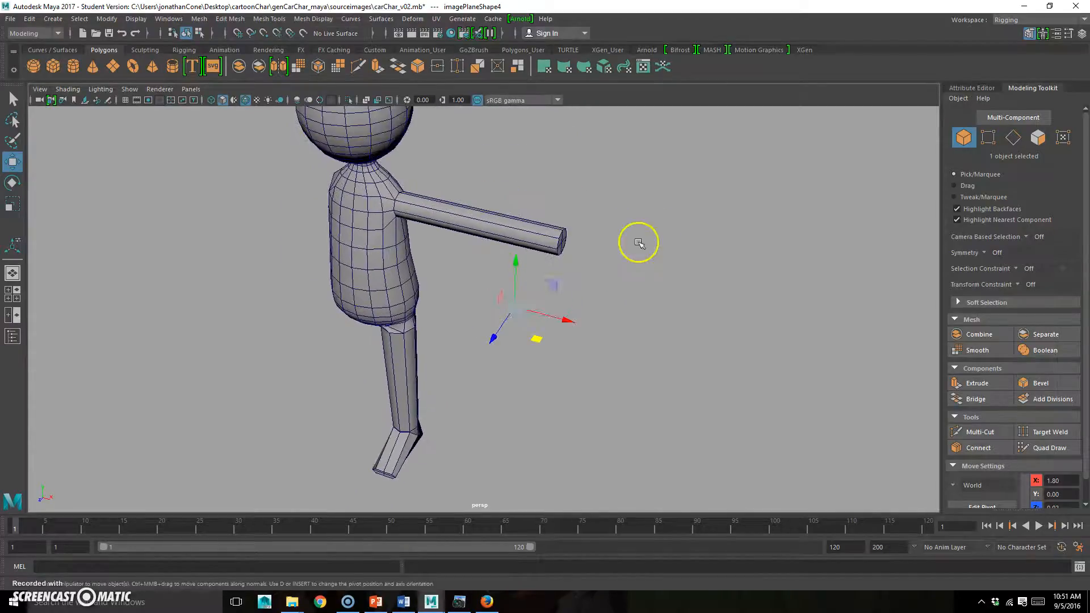
click(548, 244)
alt+right_drag(475, 270, 585, 288)
alt+middle_drag(585, 288, 506, 351)
alt+drag(406, 364, 452, 331)
alt+right_drag(452, 331, 552, 295)
alt+middle_drag(552, 295, 541, 345)
alt+drag(569, 279, 526, 285)
alt+right_drag(381, 287, 485, 300)
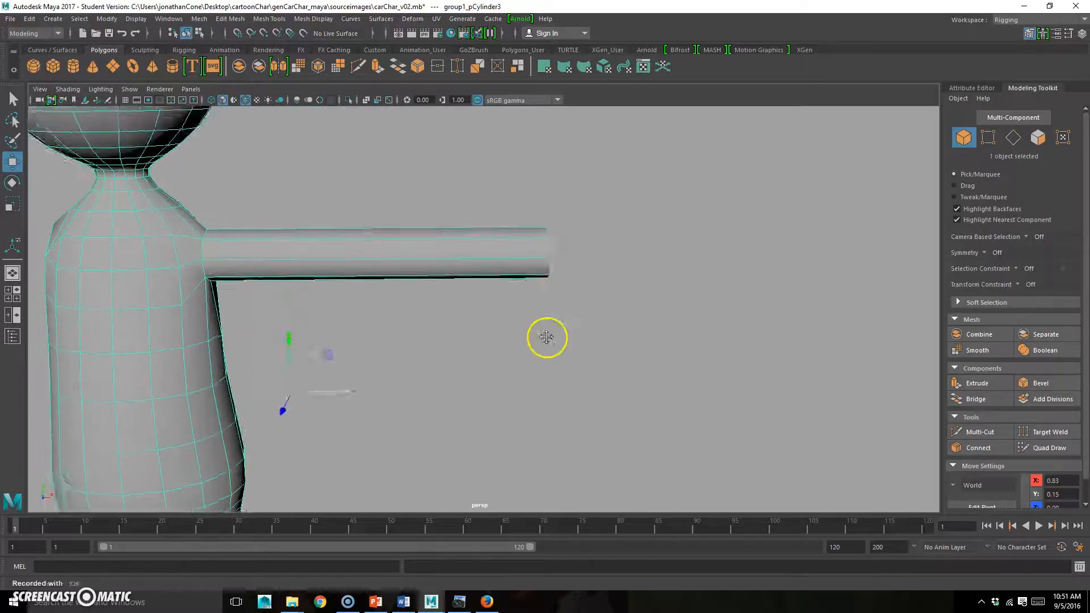
alt+middle_drag(484, 300, 544, 312)
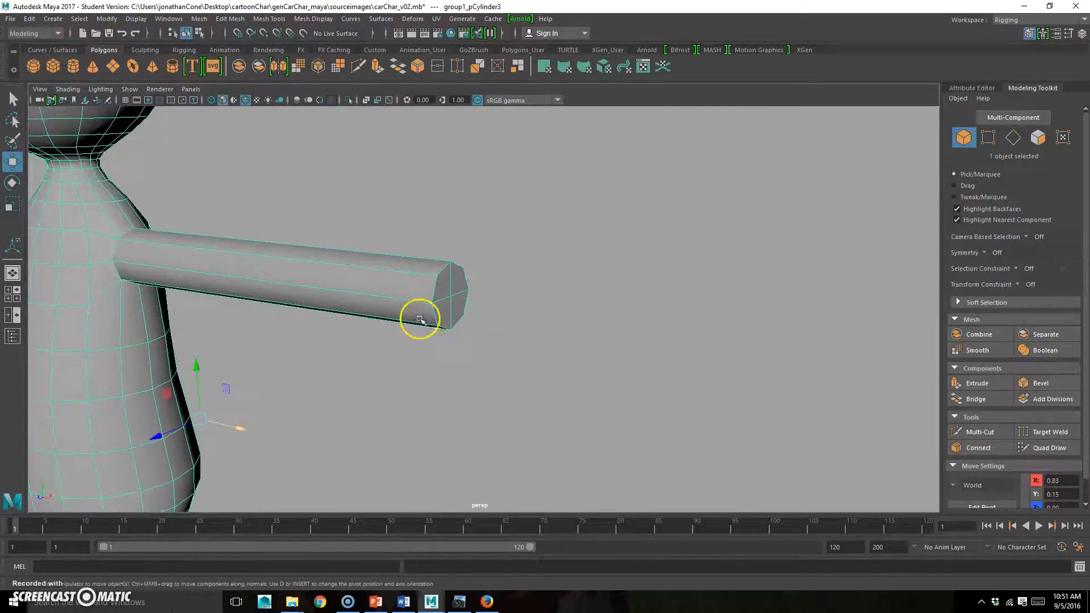
alt+drag(418, 319, 456, 322)
alt+right_drag(413, 323, 486, 318)
alt+middle_drag(491, 323, 444, 319)
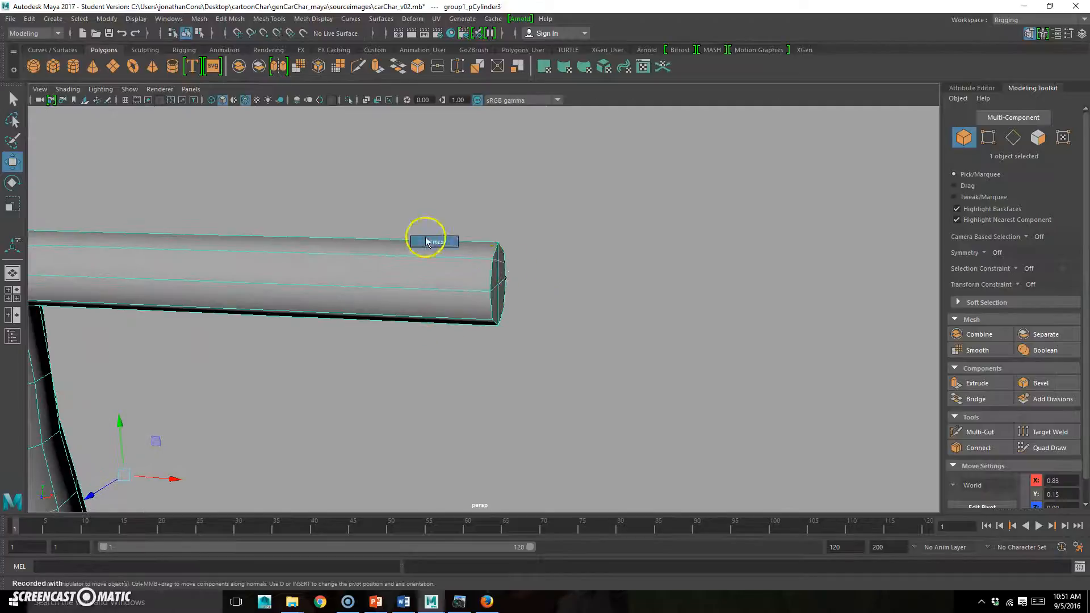
Step: Flatten the arm's end by scaling its nine end vertices vertically, including a separate adjustment of one upper and lower pair
key(F9)
drag(524, 191, 484, 342)
key(r)
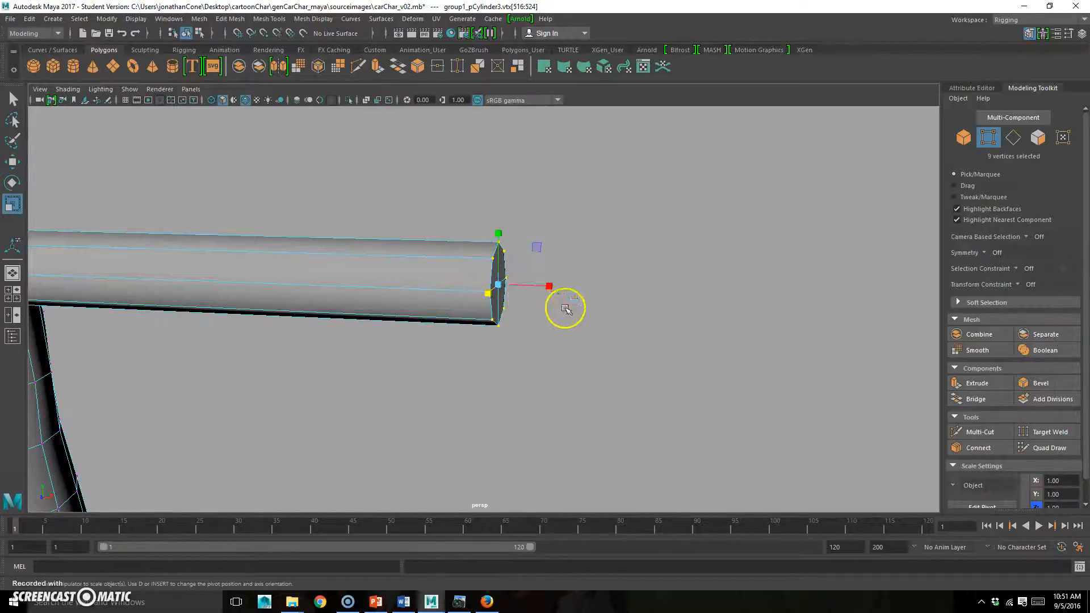
alt+drag(564, 308, 385, 282)
drag(309, 307, 312, 318)
click(431, 333)
click(313, 378)
shift+click(311, 312)
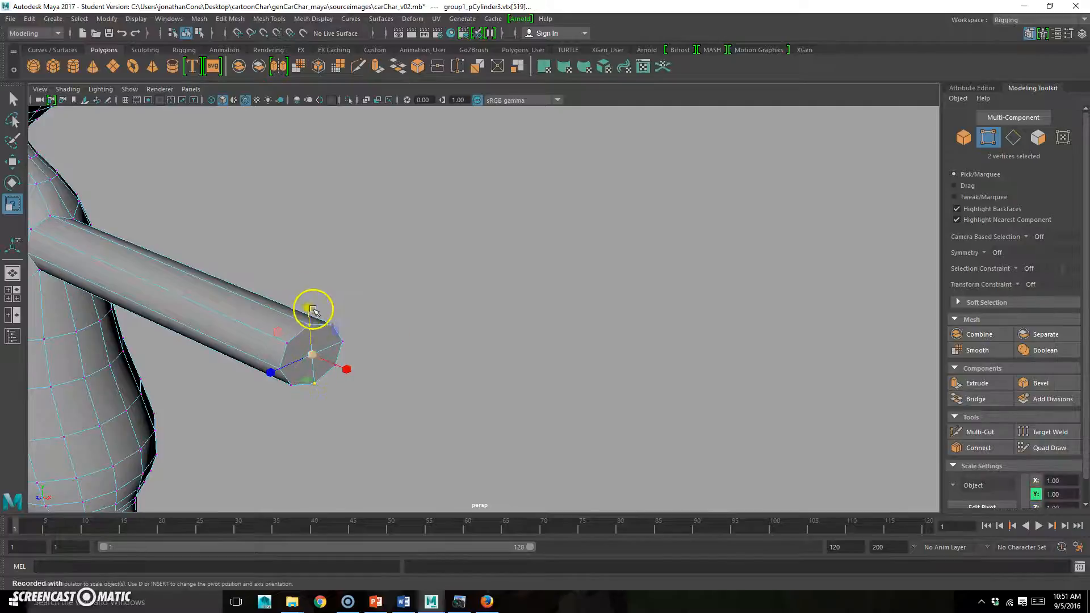
alt+drag(385, 356, 270, 286)
key(F8)
Step: Extrude the four end-cap faces of the arm outward to about X 2.37 in the top view, following the hand sketch
alt+drag(156, 304, 336, 260)
key(F11)
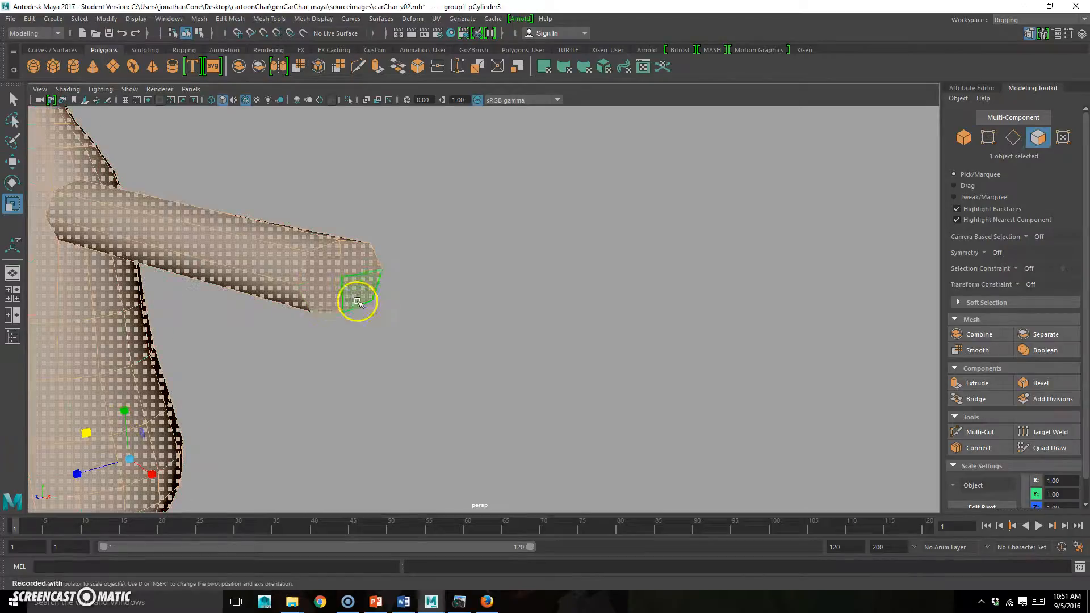
click(487, 263)
drag(352, 272, 358, 284)
alt+drag(391, 323, 504, 343)
key(space)
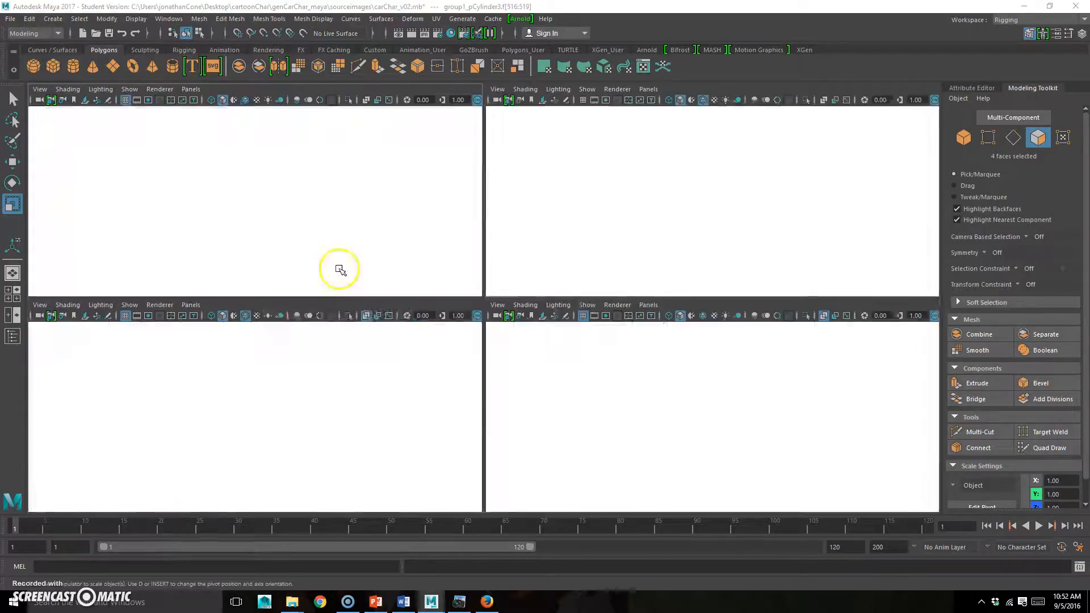
key(space)
alt+right_drag(423, 282, 492, 294)
alt+middle_drag(493, 294, 408, 305)
alt+right_drag(408, 304, 472, 336)
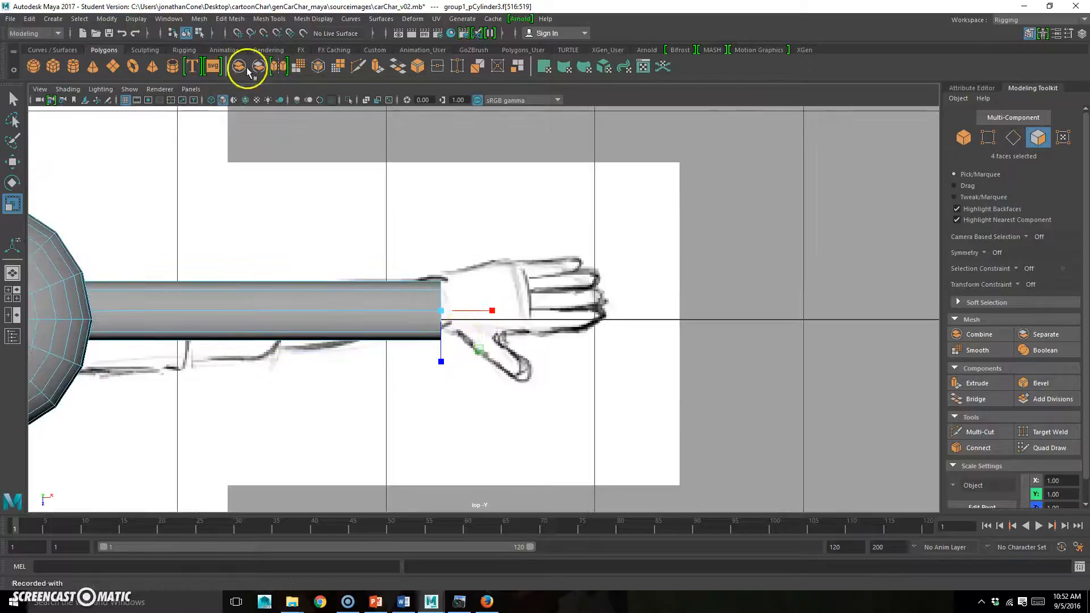
click(378, 67)
key(w)
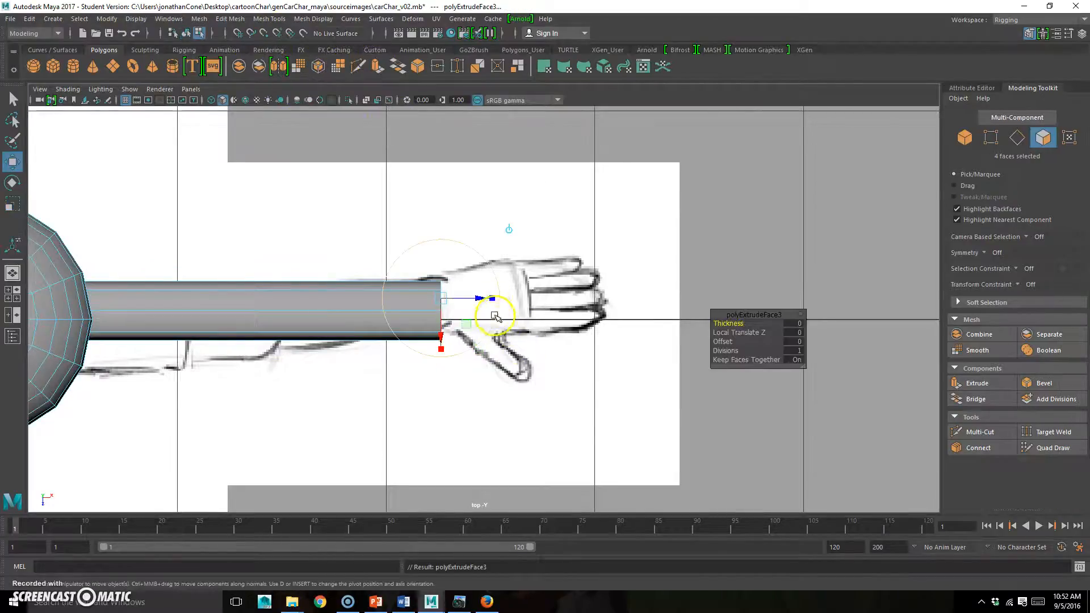
drag(494, 312, 518, 312)
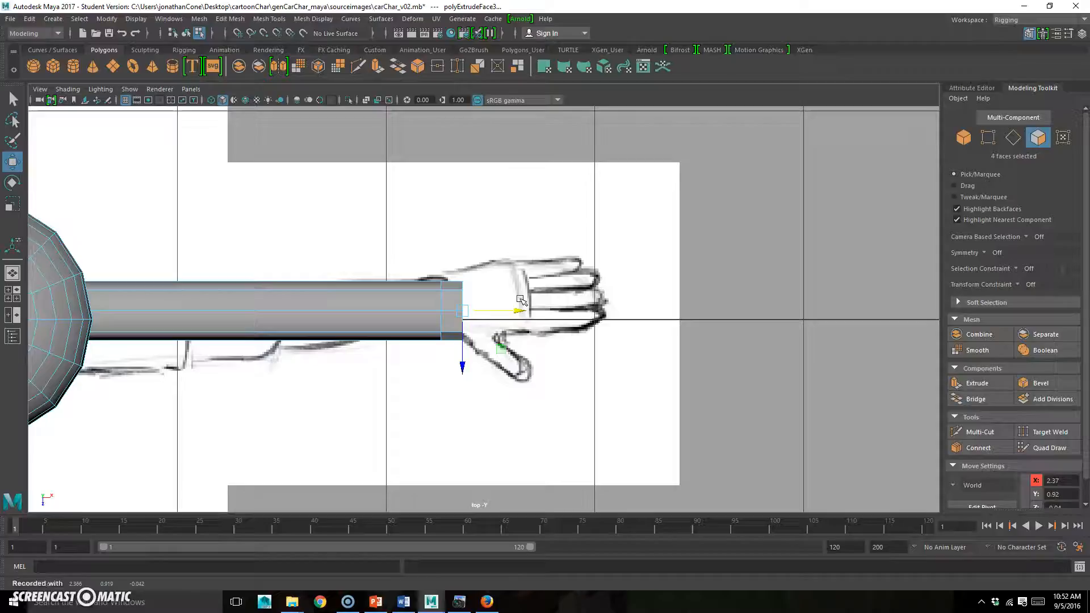
Step: Extrude the arm's end faces again to about X 2.53 and scale them about 1.38 in width to flare the palm
key(ctrl+e)
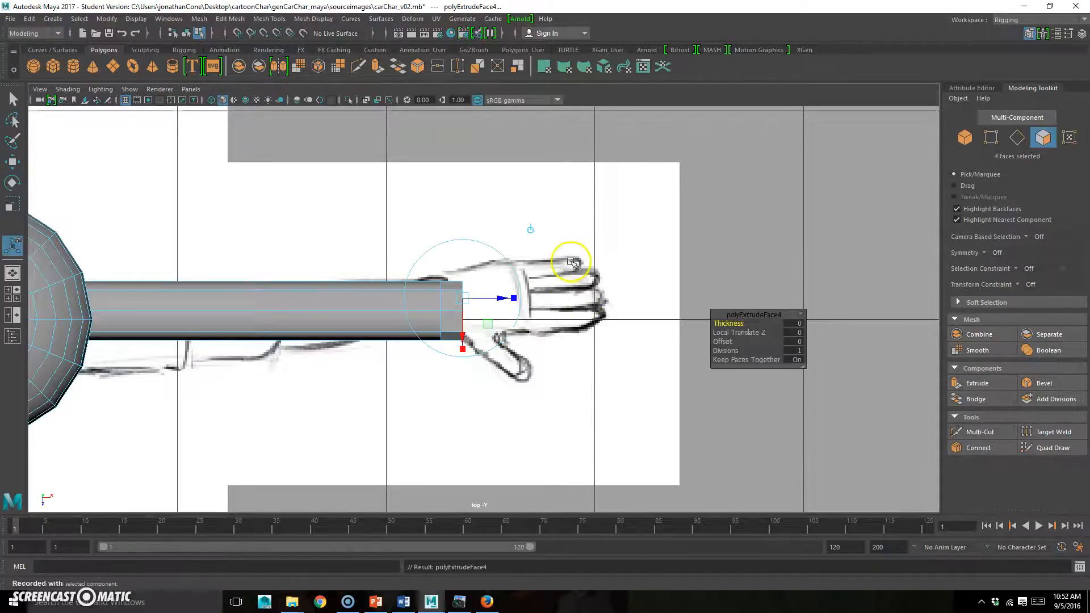
key(w)
drag(516, 312, 554, 309)
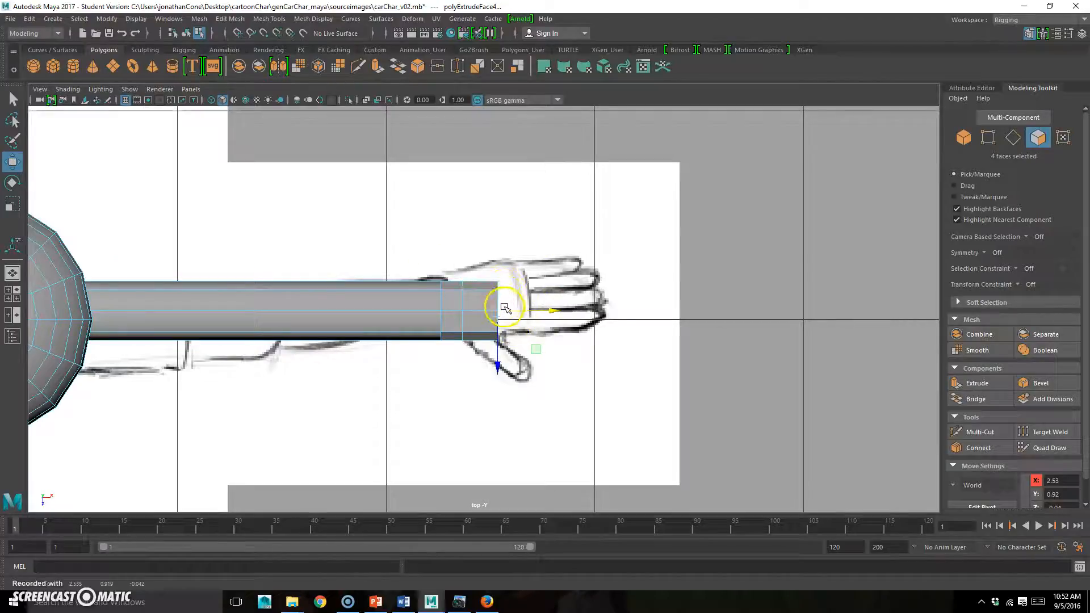
key(r)
drag(499, 366, 502, 385)
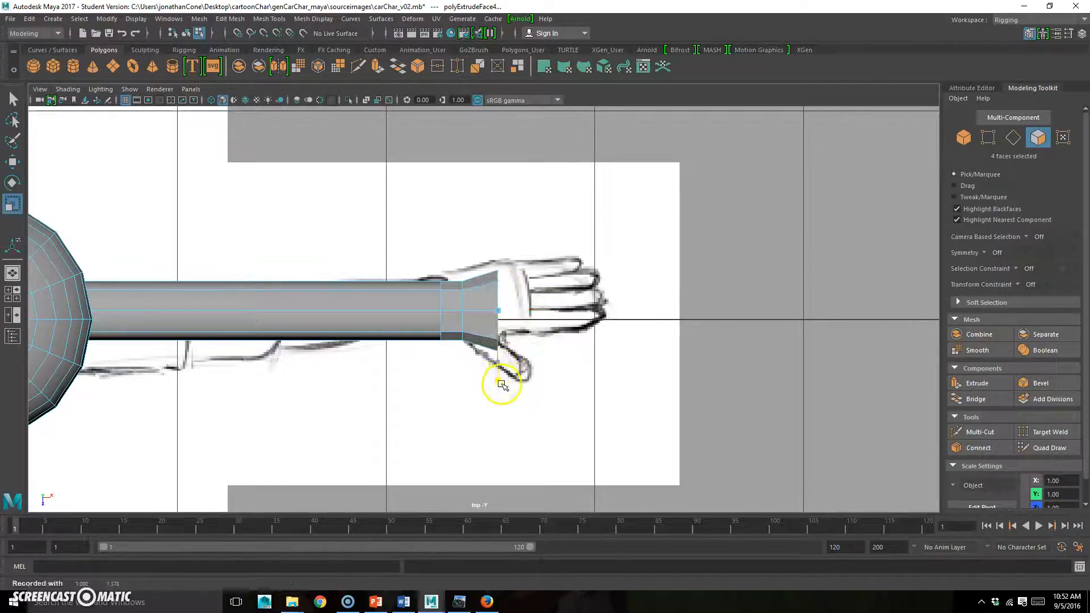
key(w)
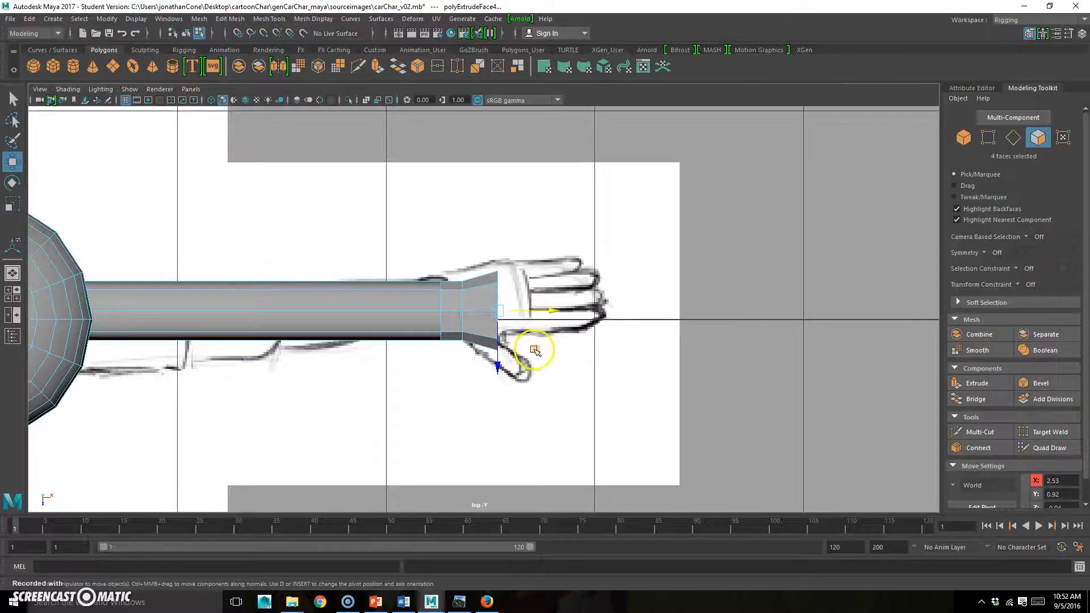
click(633, 214)
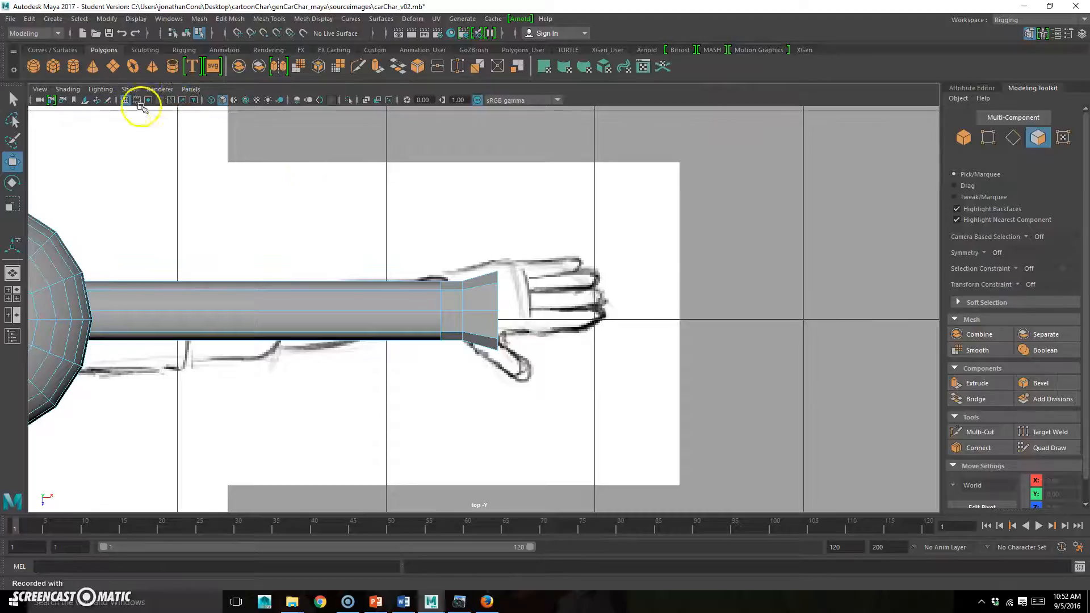
click(972, 88)
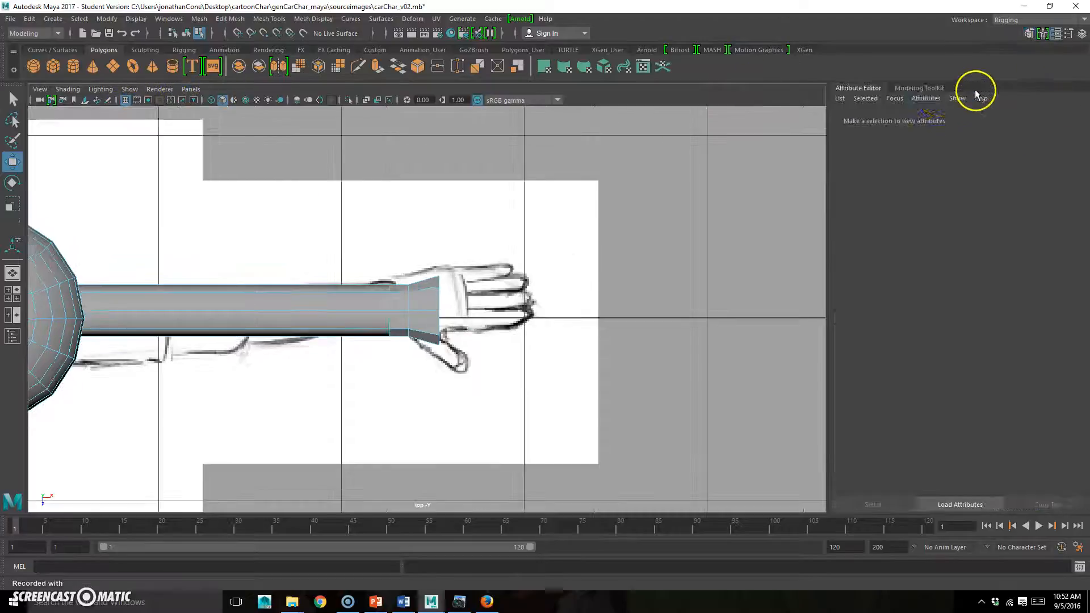
click(38, 100)
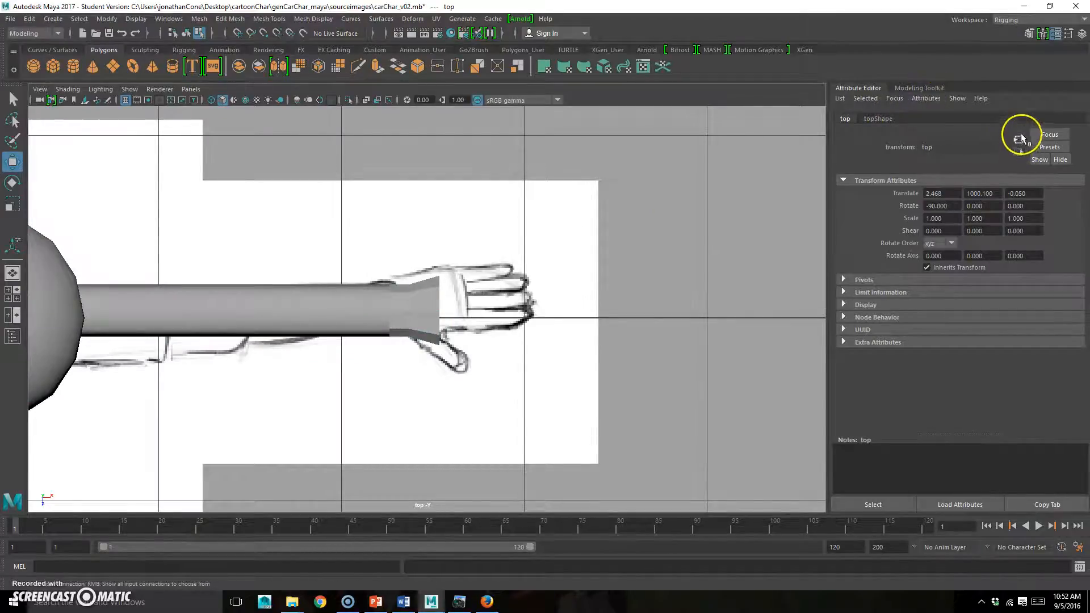
click(666, 147)
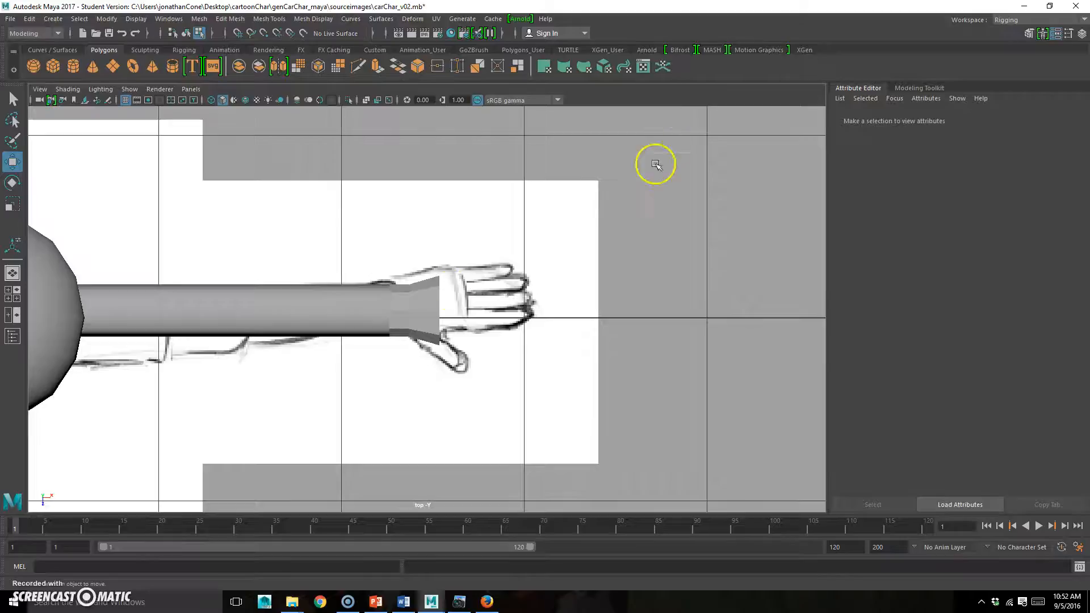
Step: Show the image planes in the perspective view and select the arm and hand reference sketch
key(space)
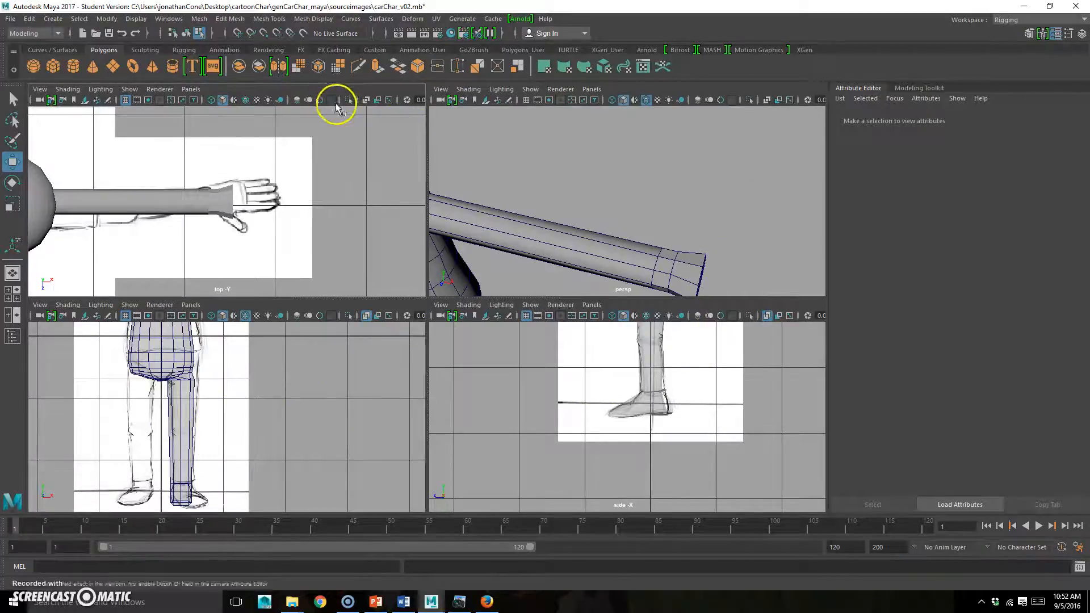
key(space)
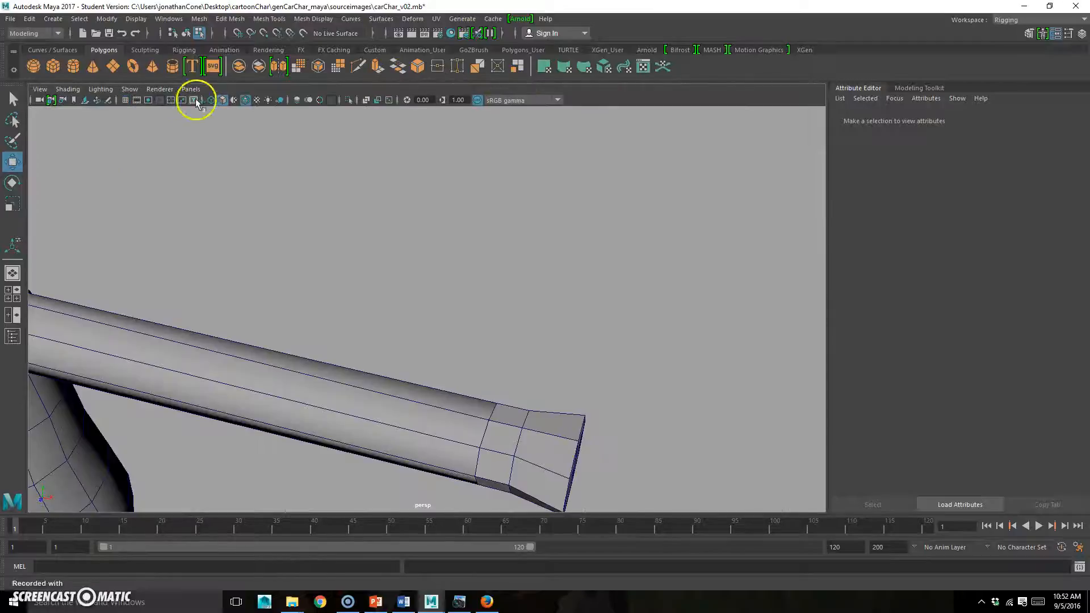
click(129, 89)
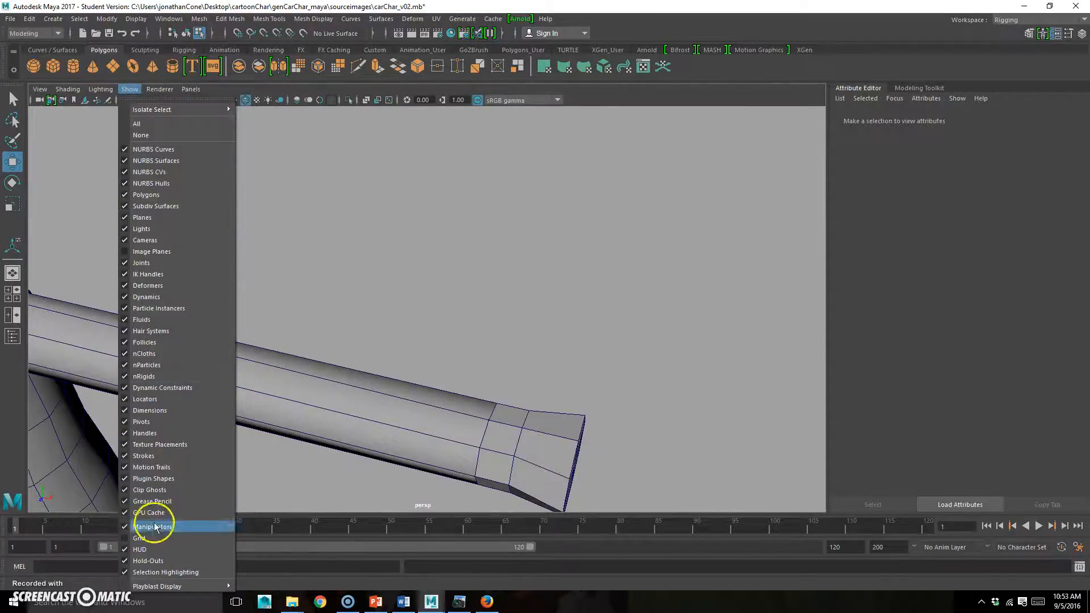
click(152, 252)
scroll(534, 329, down, 4)
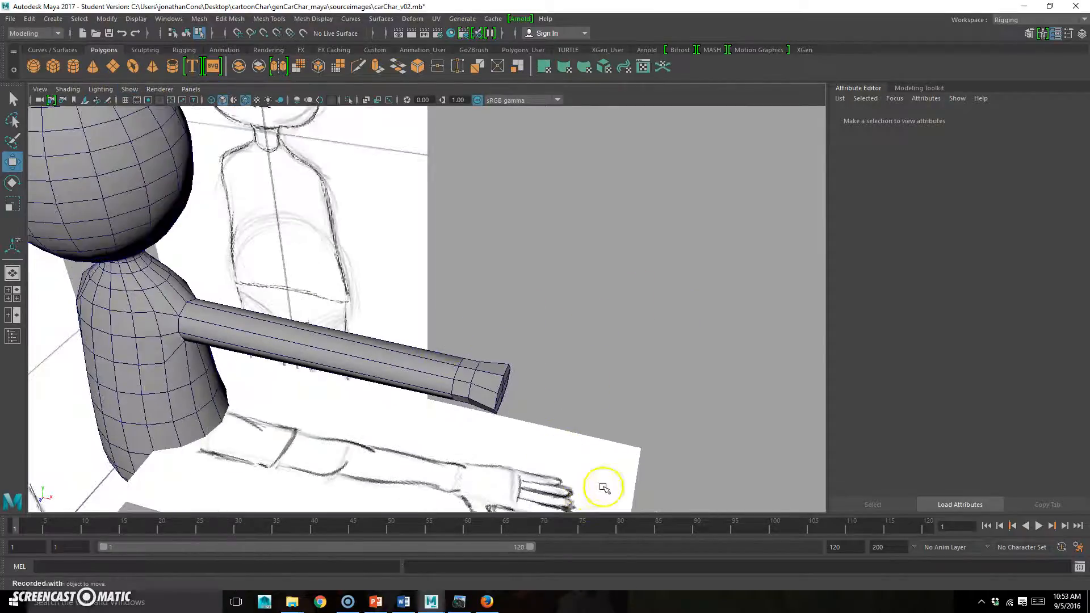
scroll(638, 422, down, 3)
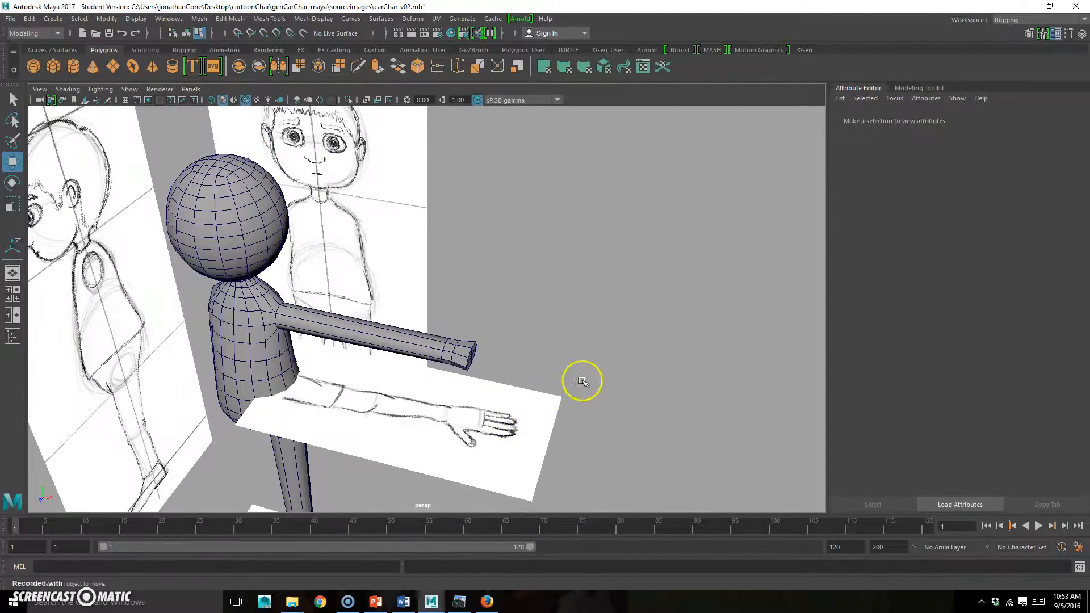
click(506, 440)
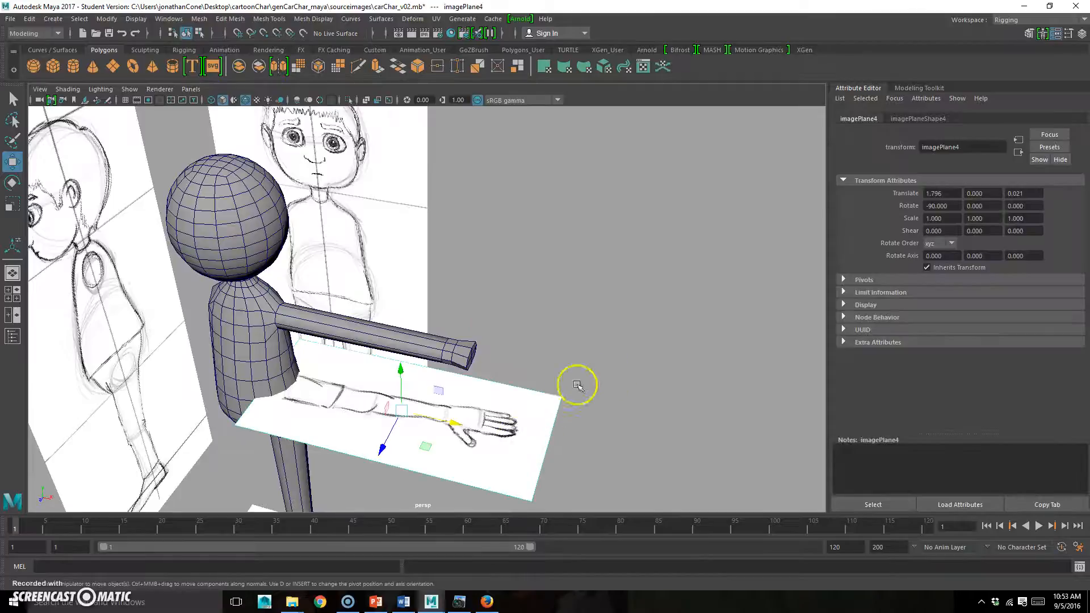
Step: Align the hand sketch with the arm in the top view, at about X 1.805, Z 0.037 and Y rotation -2.792
key(space)
key(space)
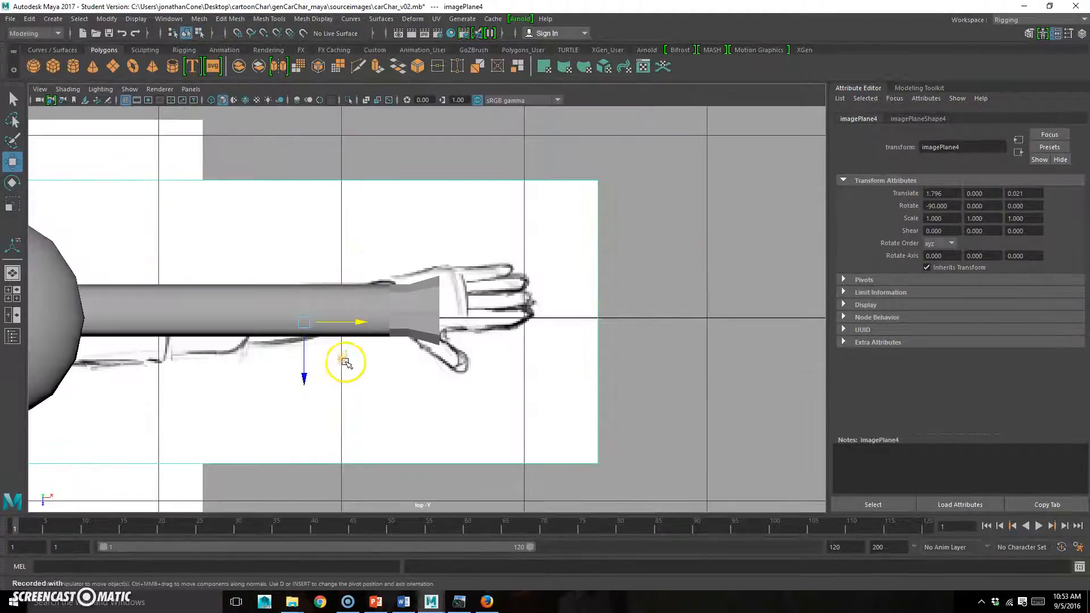
drag(304, 377, 344, 363)
key(e)
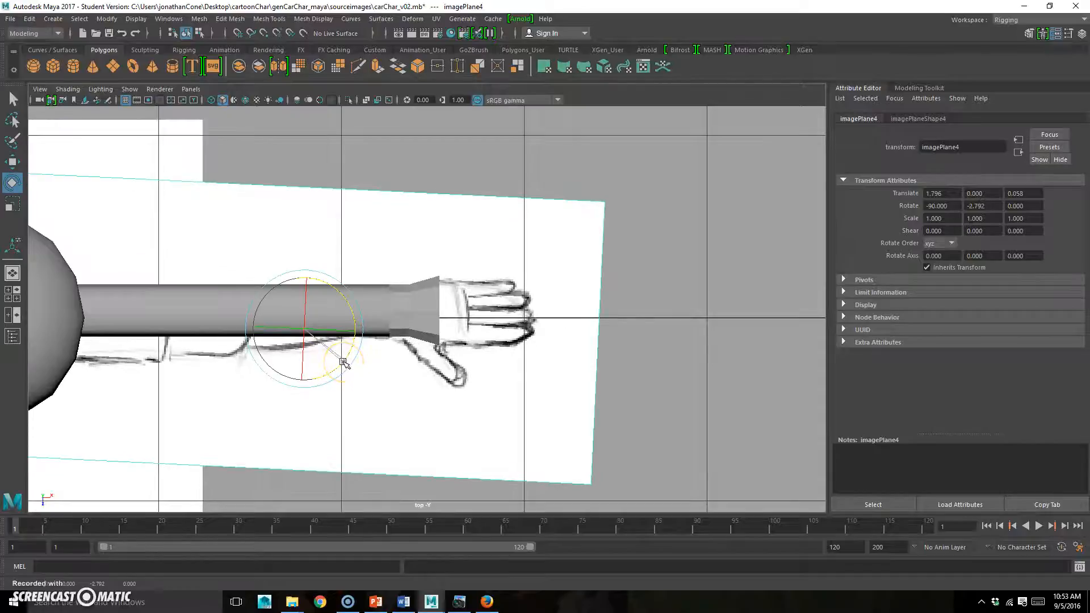
key(w)
middle_drag(344, 366, 345, 362)
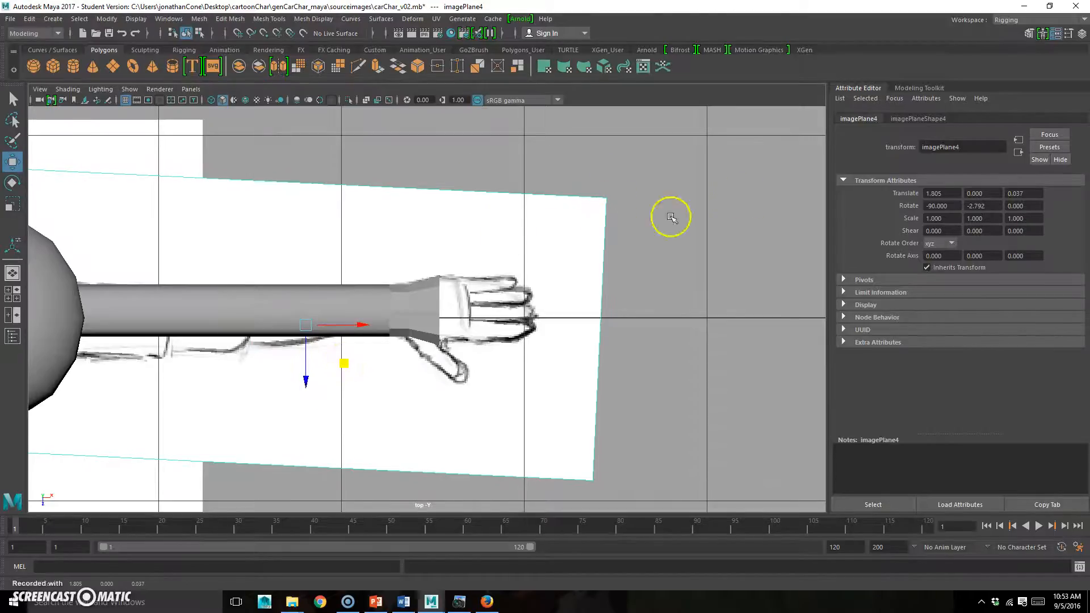
Step: Hide the image planes in the perspective view and return to the top view of the arm
key(space)
key(space)
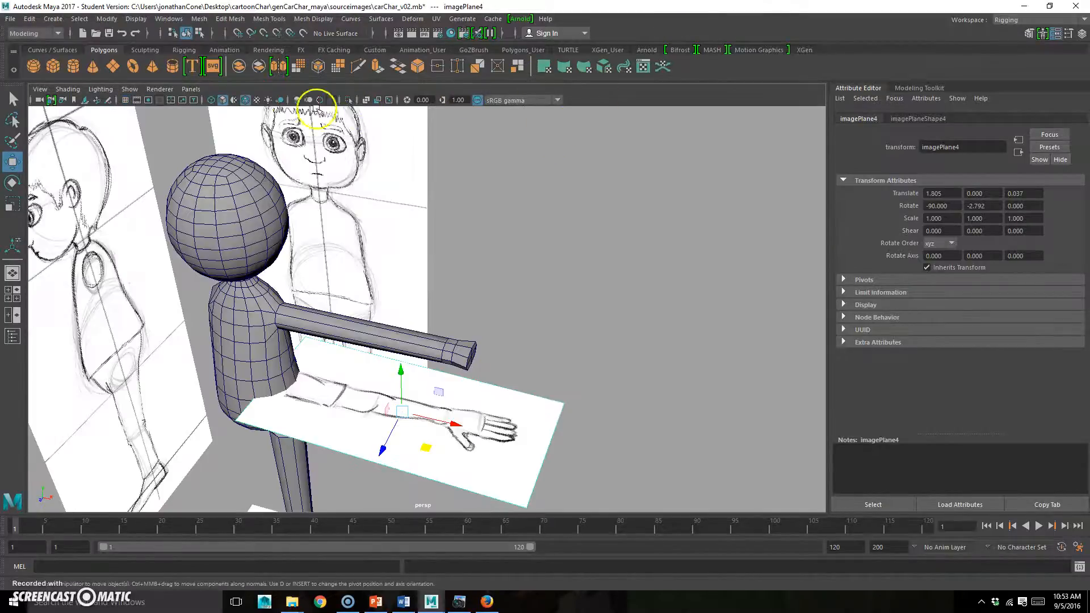
click(130, 89)
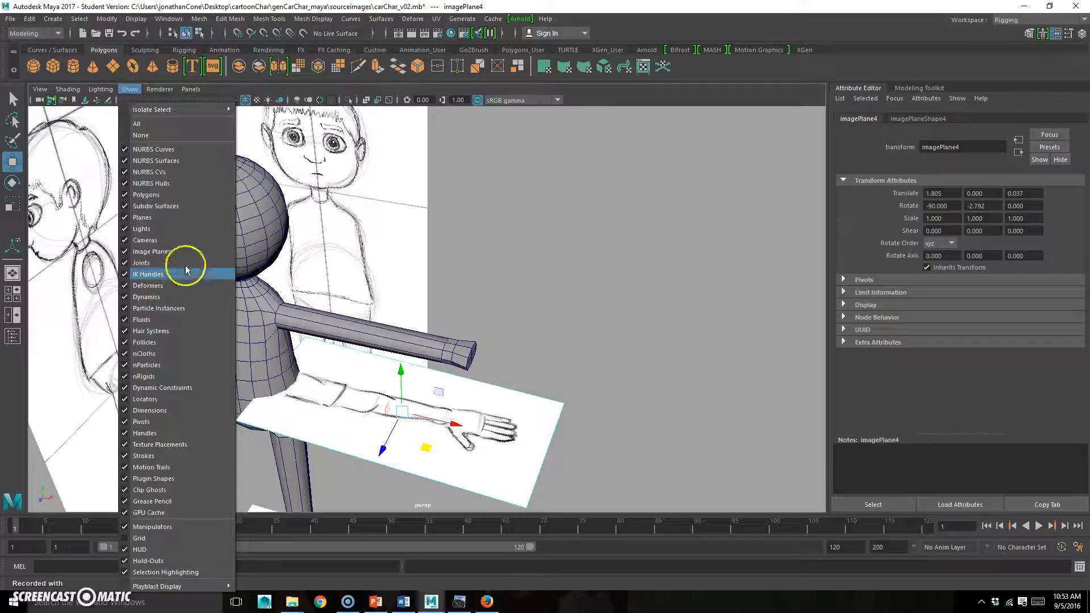
click(175, 252)
key(space)
key(space)
key(space)
key(space)
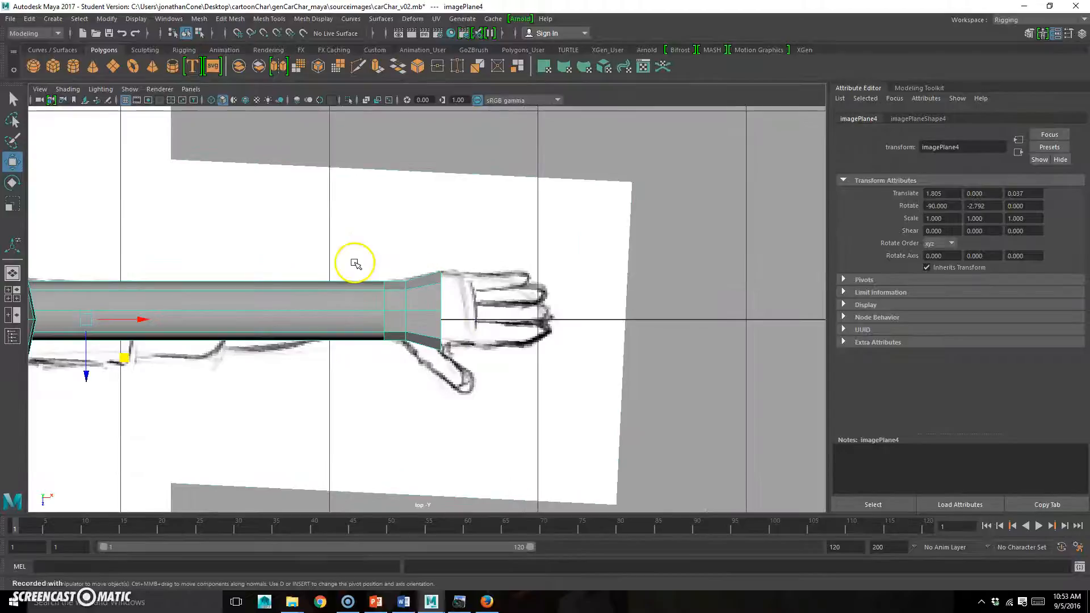
Step: Reselect the arm's four end-cap faces and extrude them outward to about X 2.71 along the sketched palm
click(427, 304)
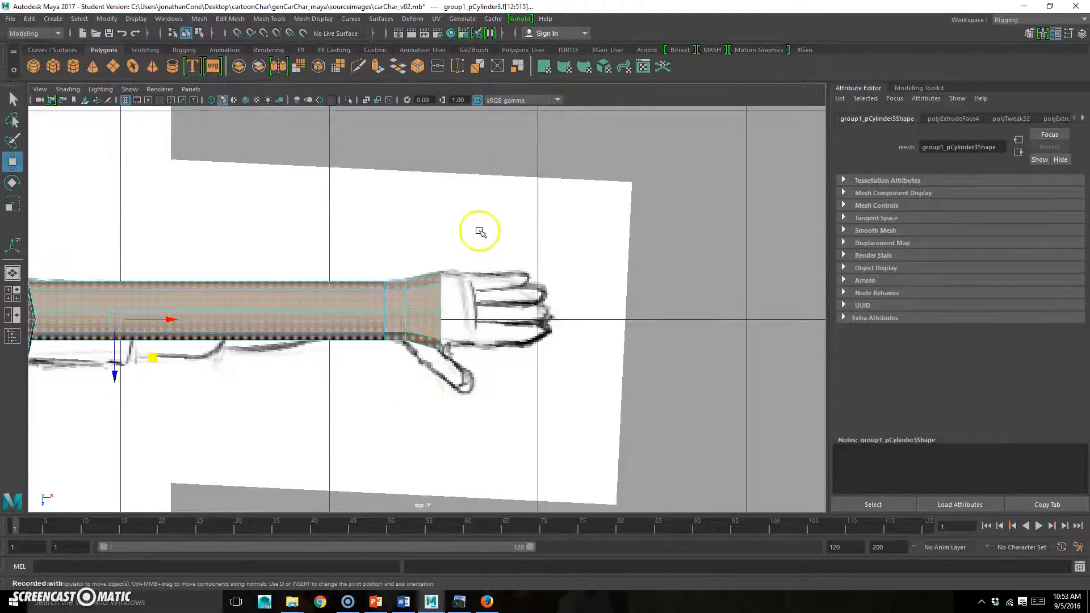
click(514, 253)
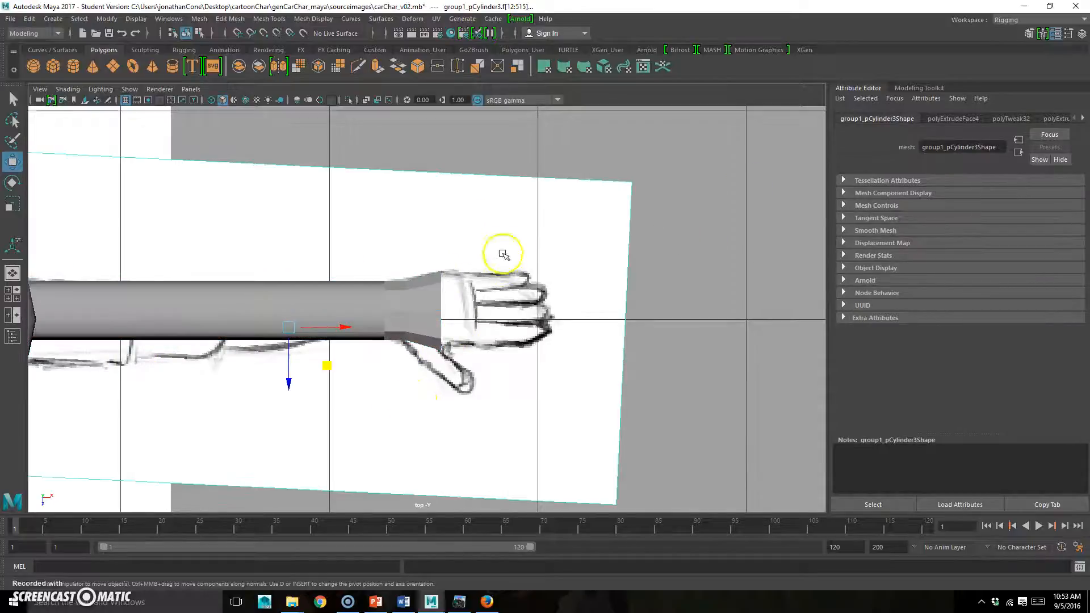
right_drag(430, 274, 432, 326)
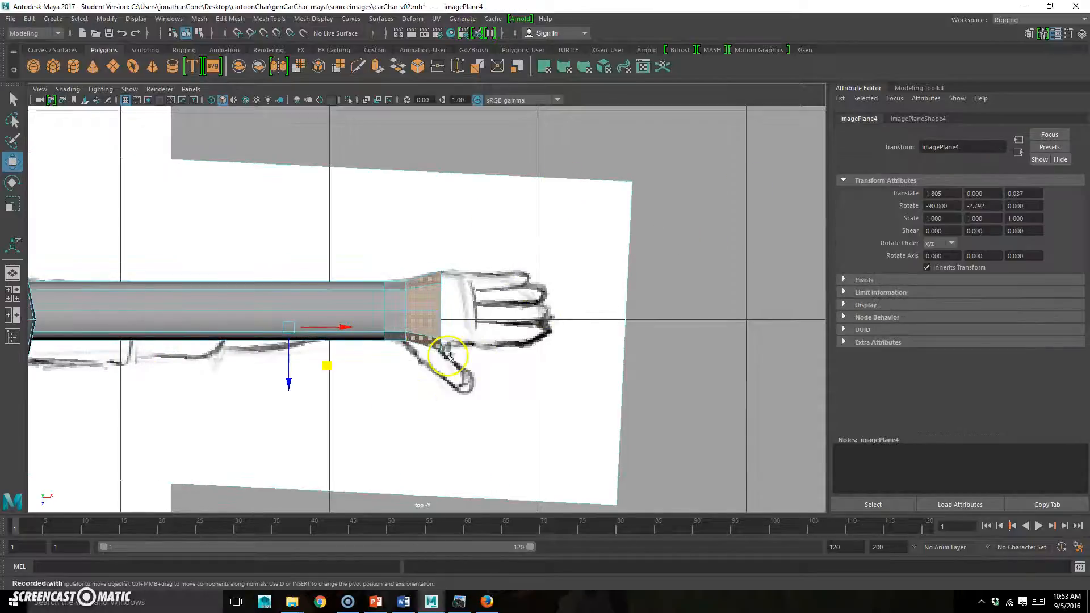
key(ctrl+z)
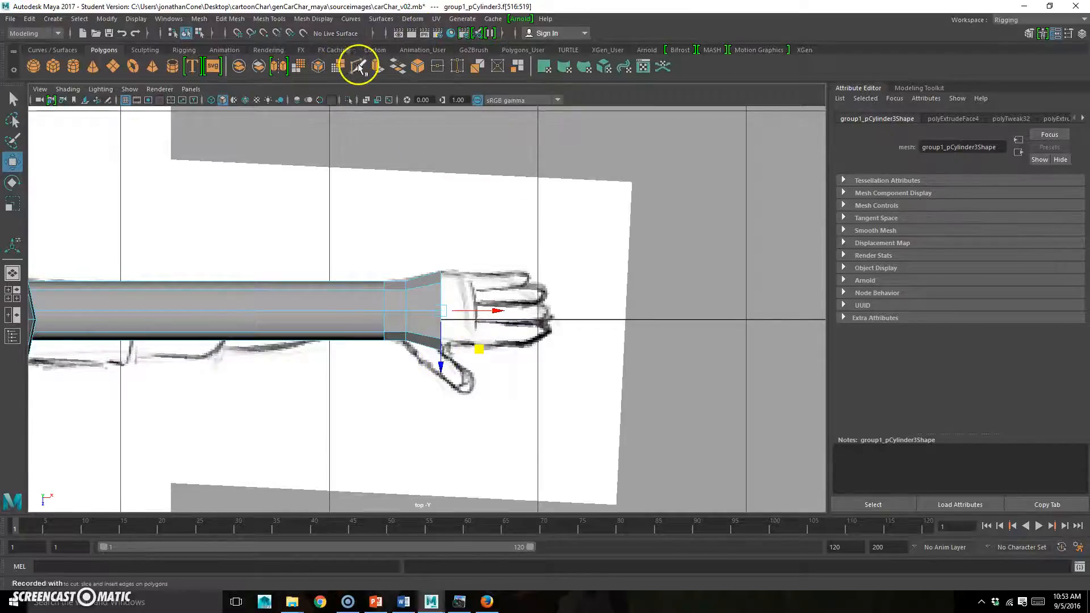
key(ctrl+e)
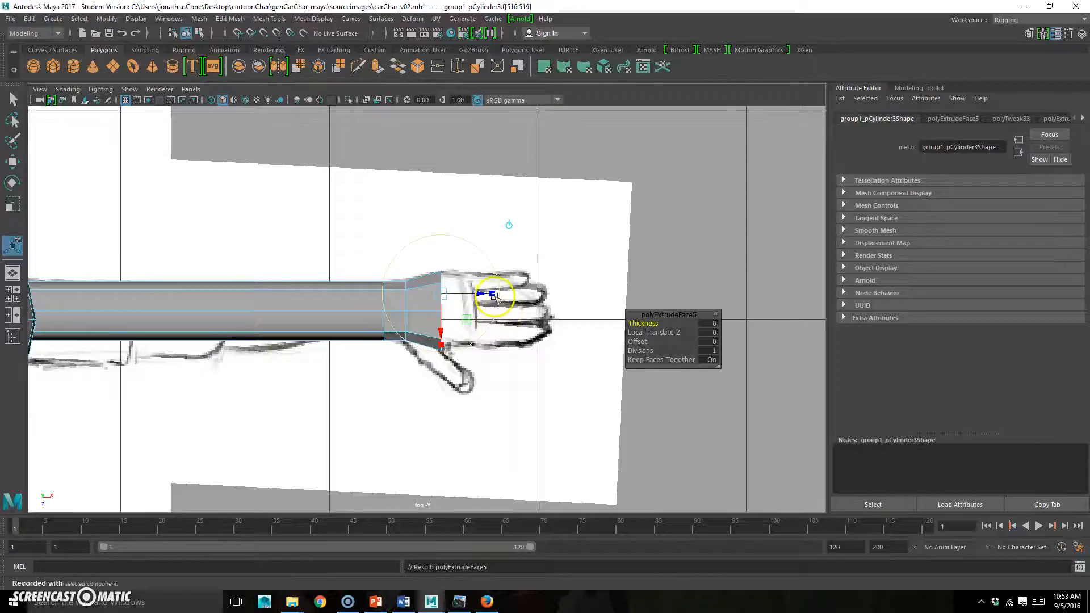
key(w)
drag(497, 311, 529, 316)
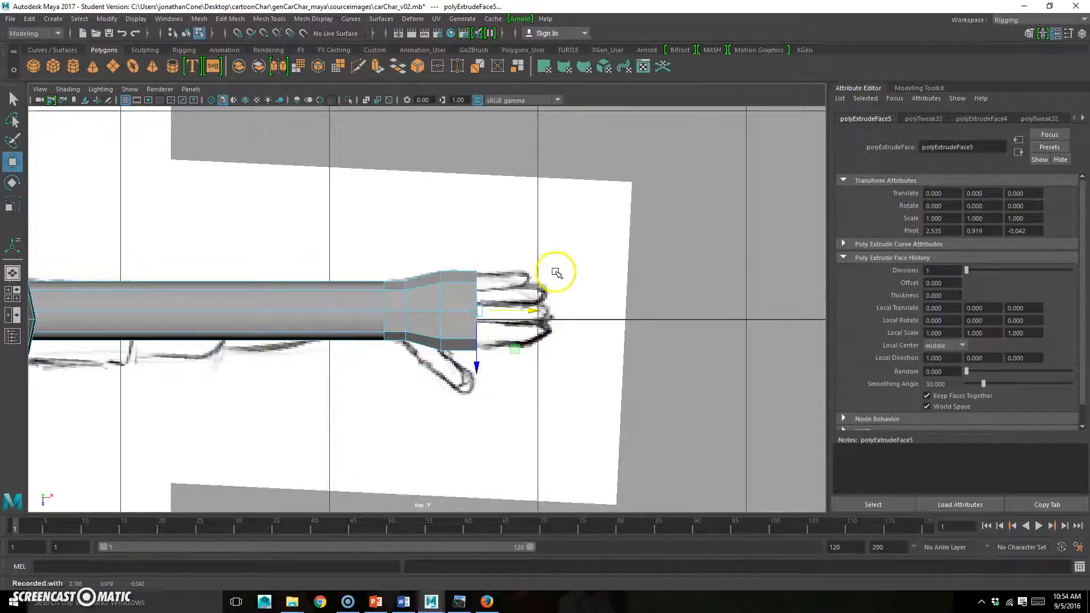
click(667, 296)
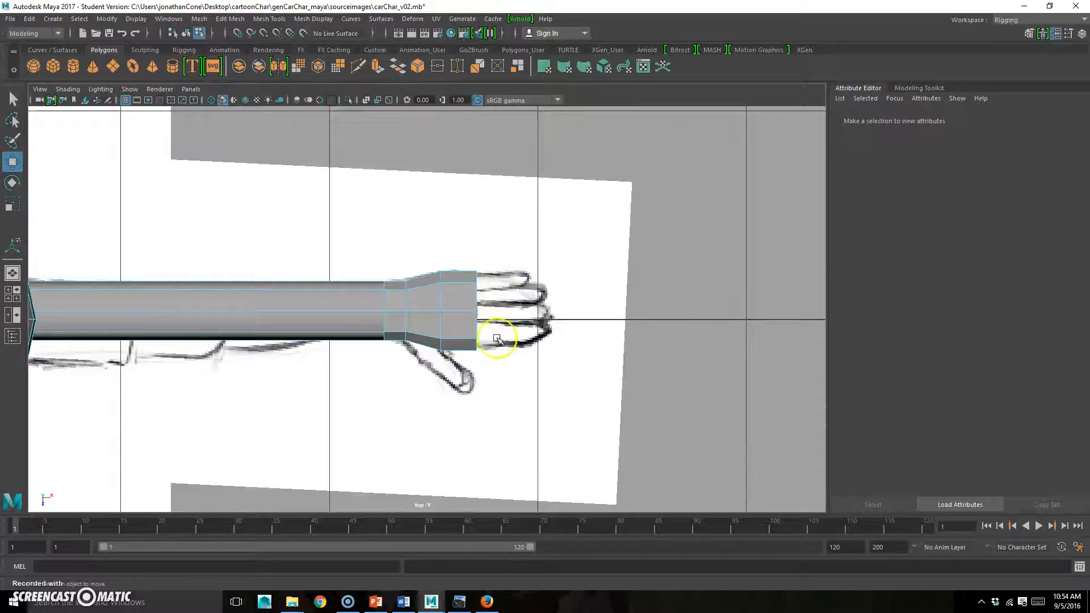
Step: Create a polygon cylinder at the scene origin in the perspective view
key(space)
key(space)
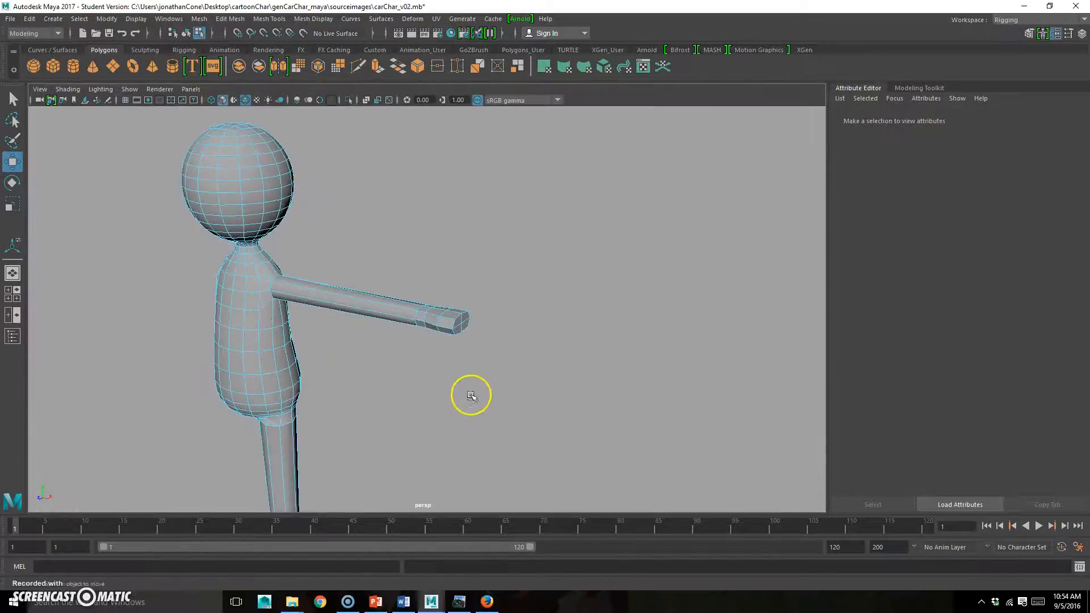
alt+right_drag(342, 382, 562, 346)
alt+drag(562, 345, 390, 363)
alt+right_drag(390, 363, 506, 339)
alt+drag(507, 339, 471, 349)
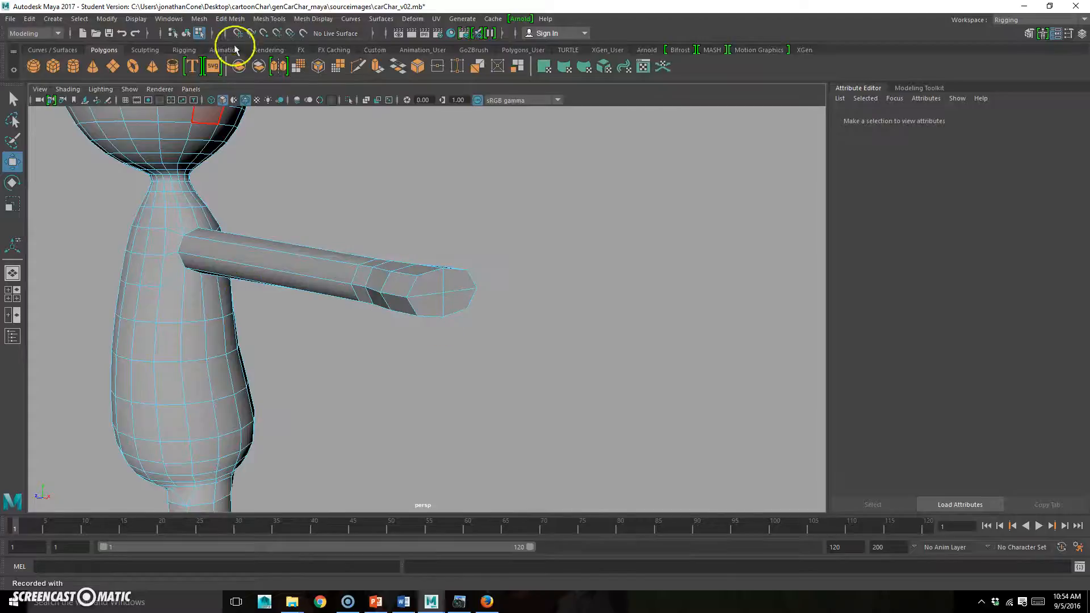
click(72, 70)
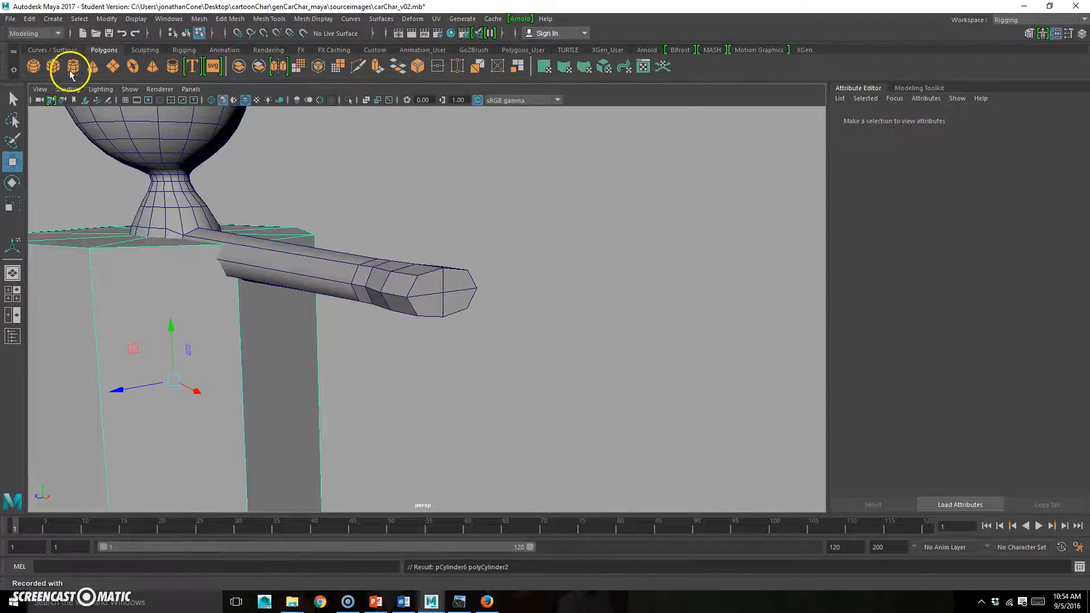
scroll(179, 372, down, 3)
alt+middle_drag(181, 370, 297, 288)
alt+drag(297, 287, 325, 307)
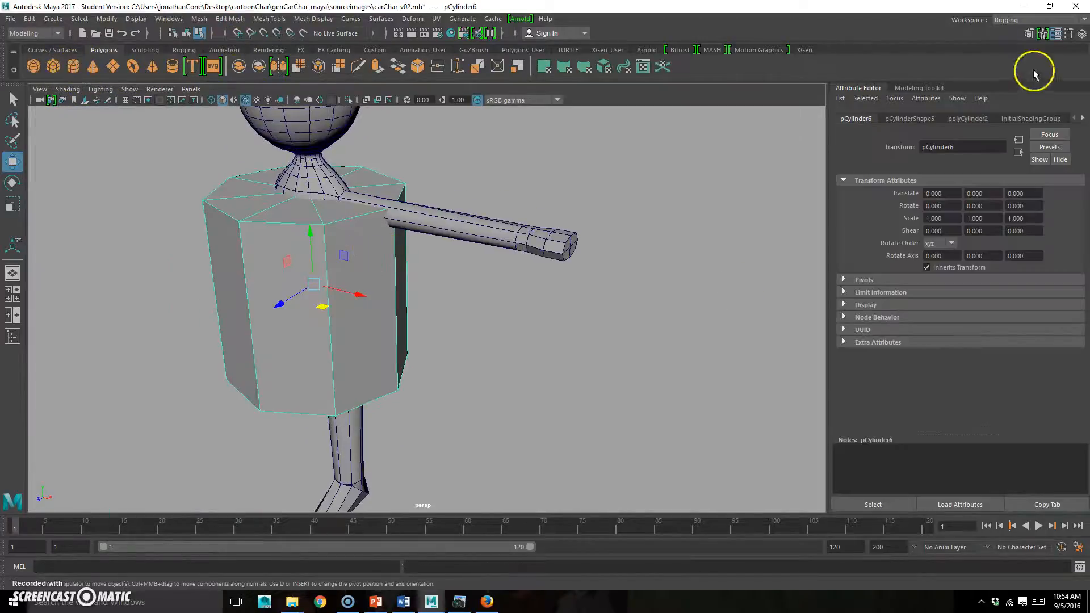
Step: Show the Channel Box in place of the Attribute Editor for the new cylinder
click(1071, 33)
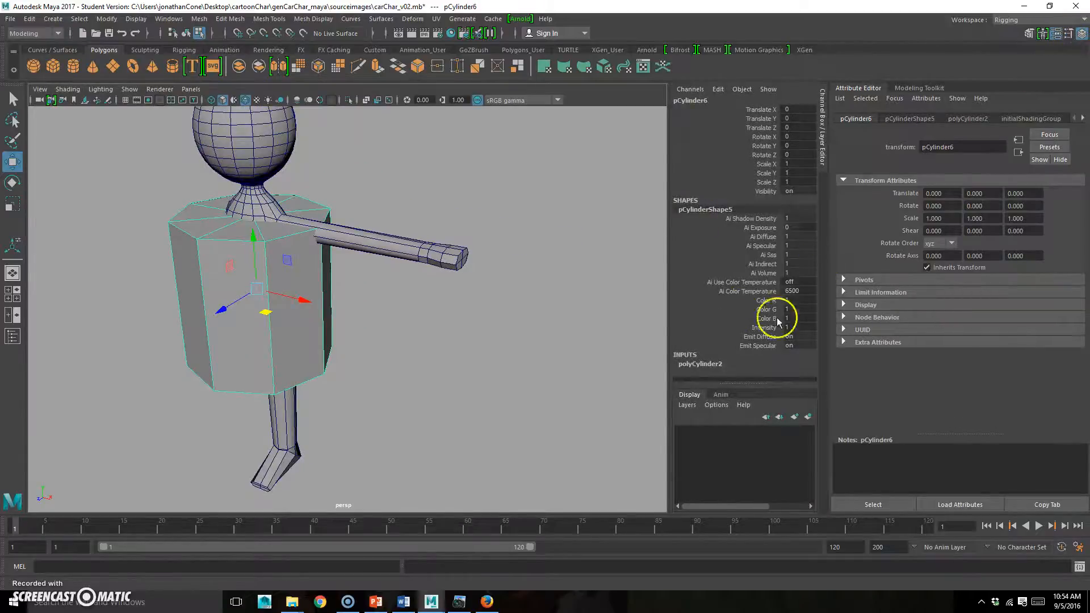
click(707, 363)
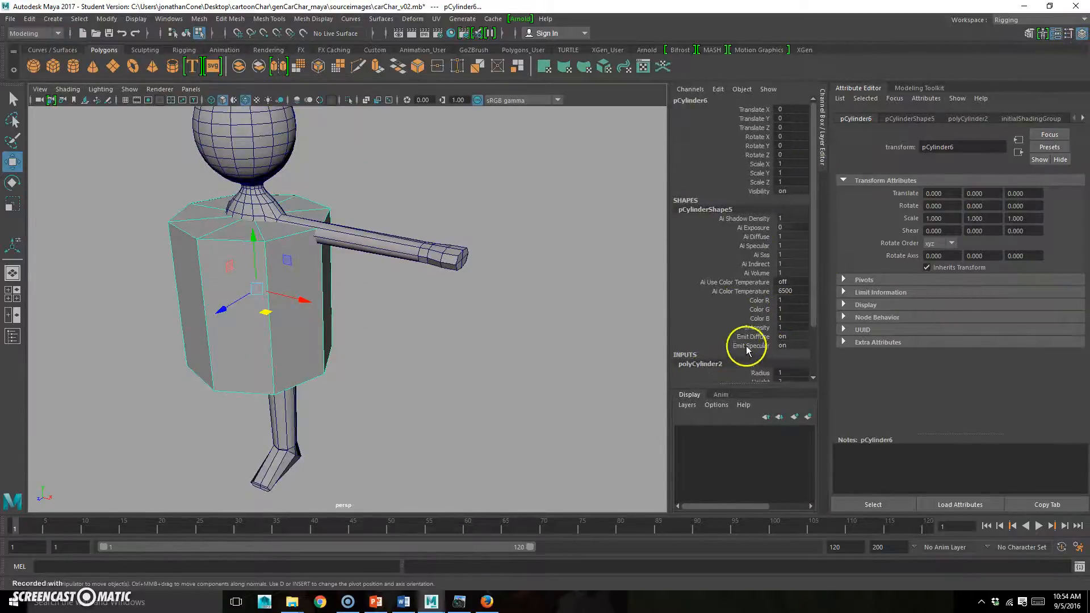
scroll(742, 341, down, 2)
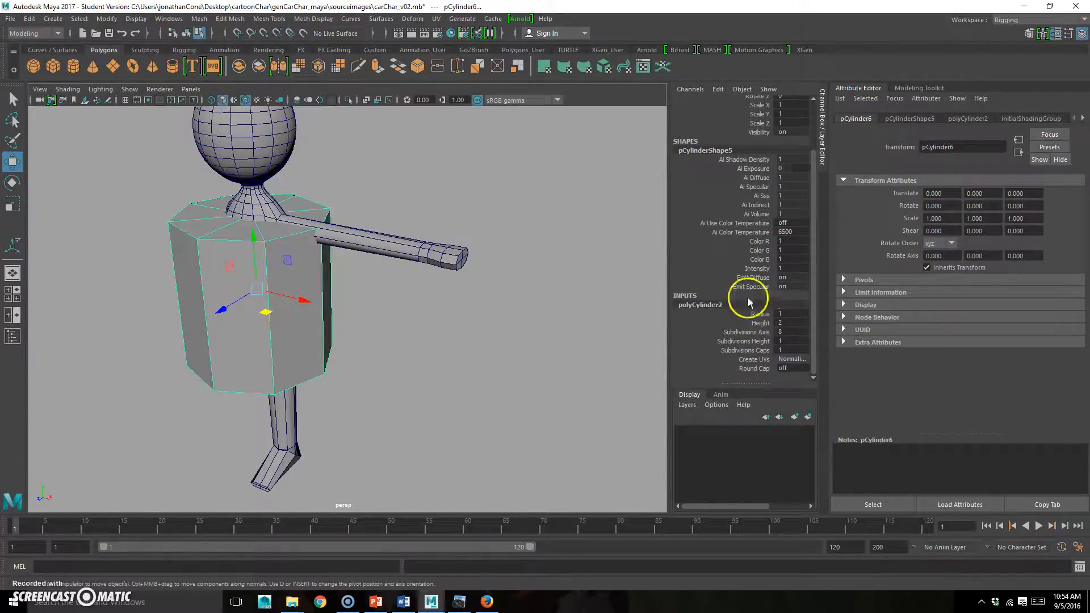
click(1082, 34)
click(1057, 34)
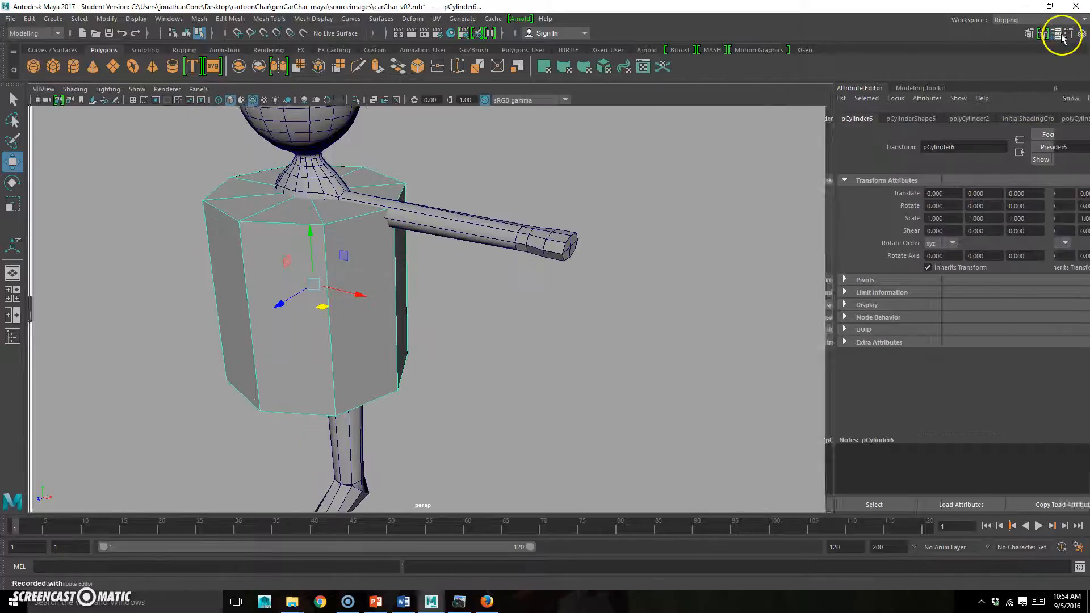
click(1082, 35)
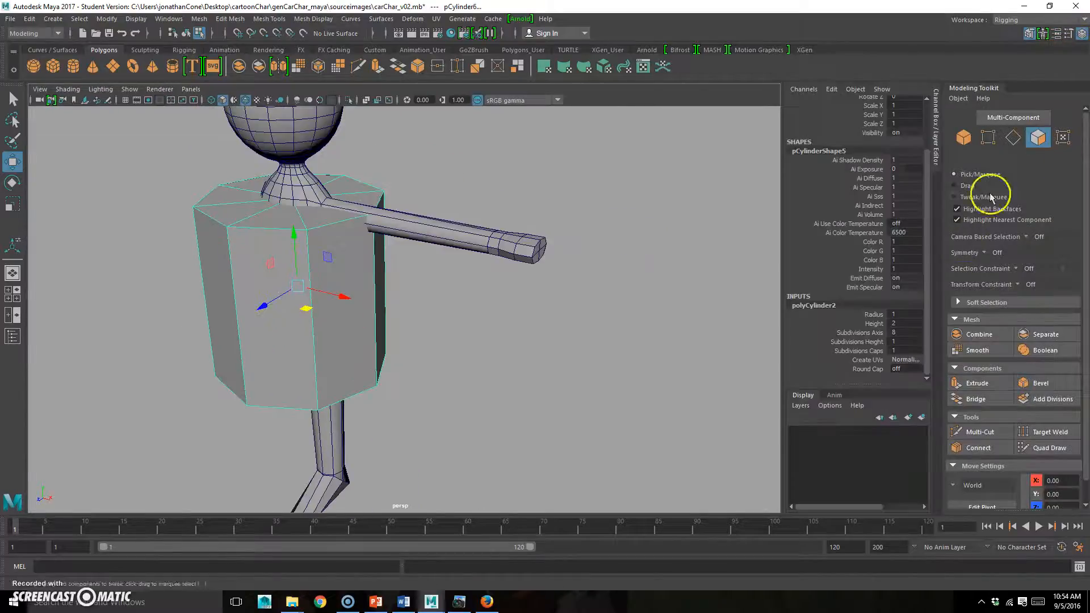
click(1030, 33)
Step: Set the cylinder's Subdivisions Axis to 6
scroll(993, 185, up, 3)
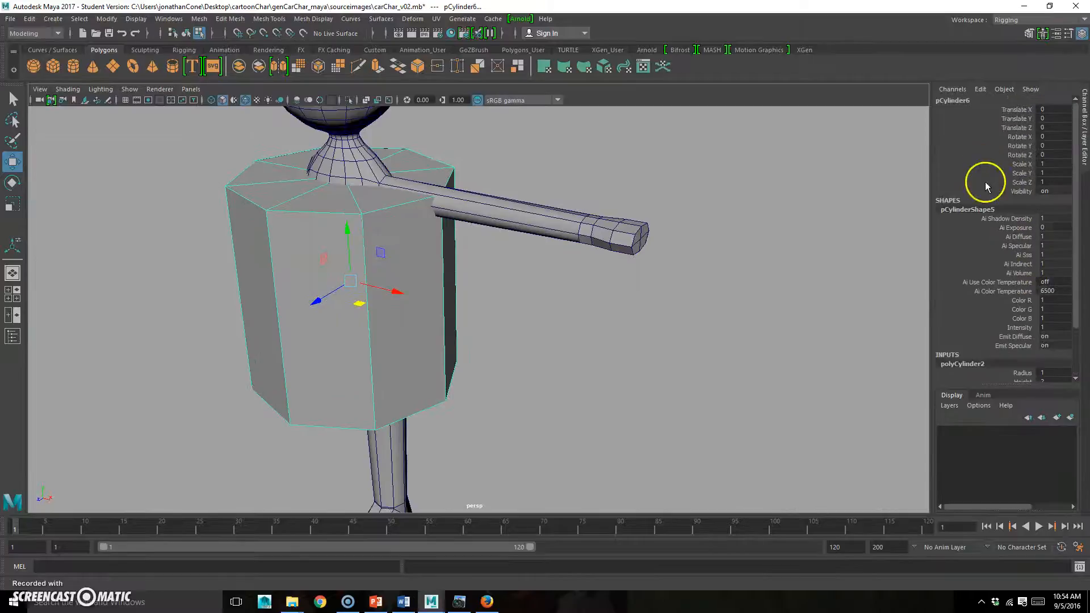
scroll(986, 323, down, 3)
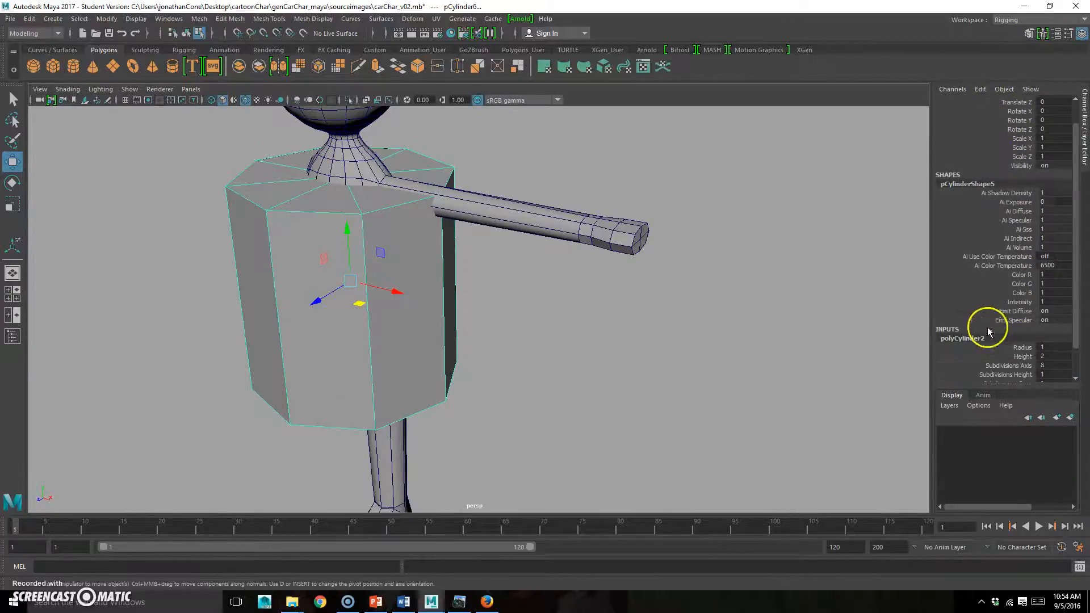
click(1060, 332)
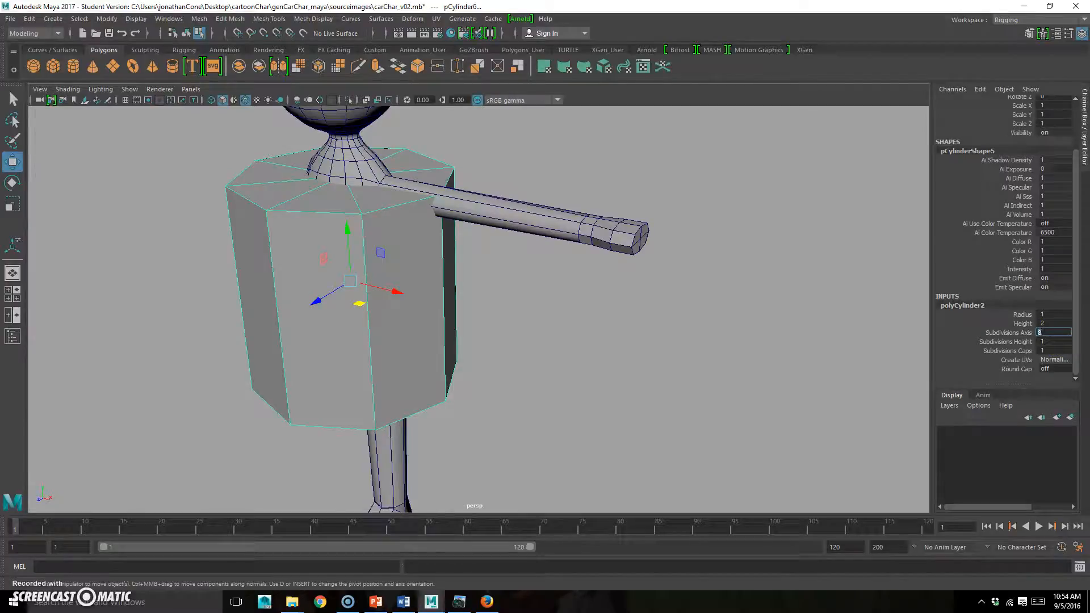
text(6)
key(Return)
Step: Move the cylinder out past the hand to about X 3.529 and delete alternate edges on its upper cap
alt+drag(396, 360, 802, 302)
alt+drag(837, 266, 596, 272)
mouse_move(585, 229)
right_down()
mouse_move(578, 262)
mouse_move(580, 163)
right_up()
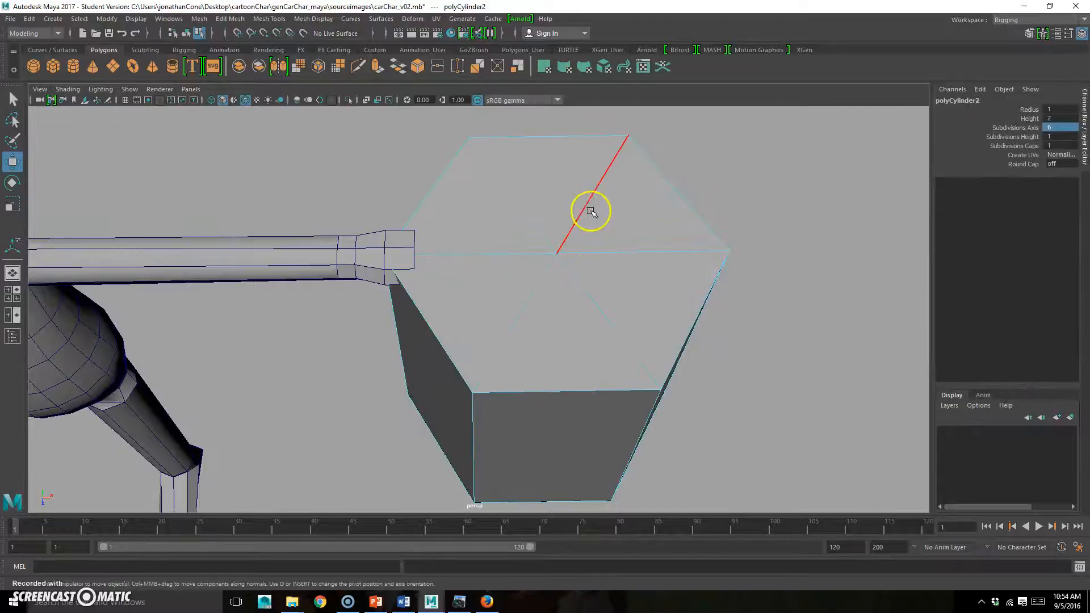
click(594, 198)
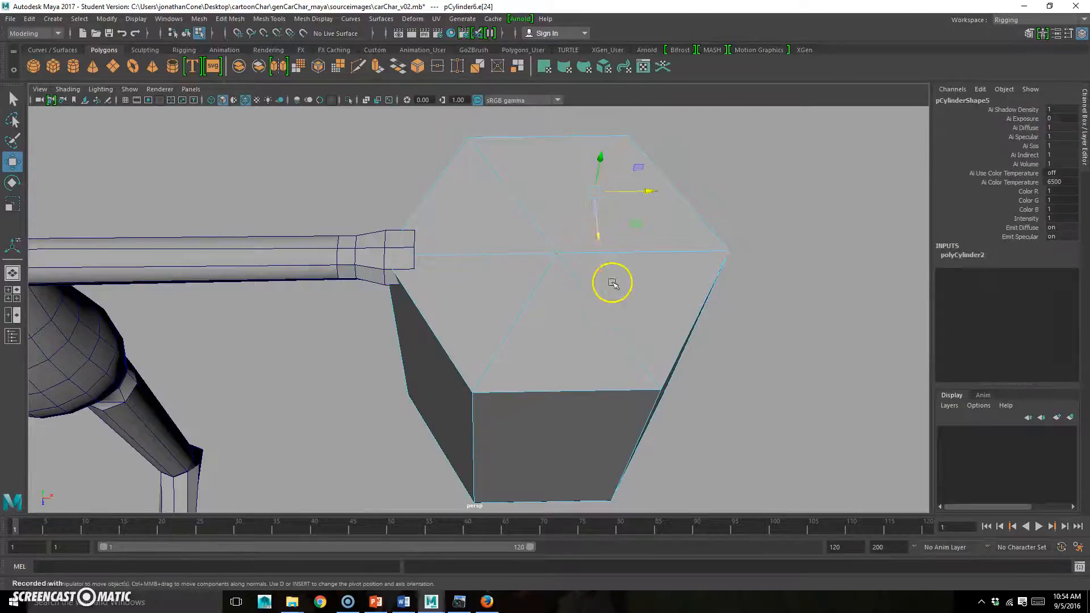
click(486, 251)
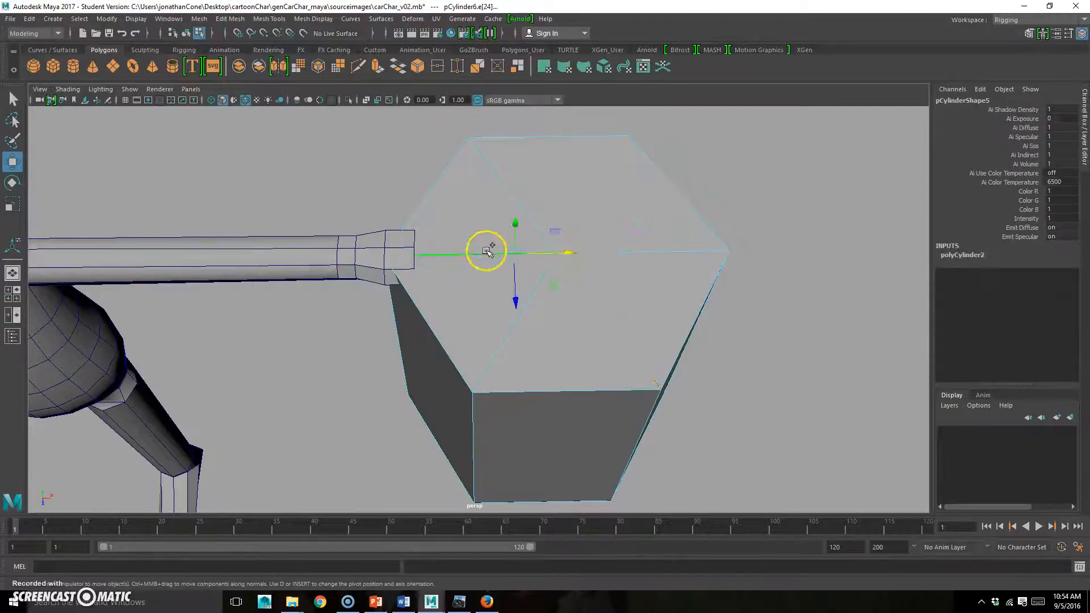
click(883, 254)
Step: Delete alternate edges on the cylinder's lower cap and return to object mode
alt+drag(622, 415, 632, 294)
click(637, 255)
click(596, 402)
click(512, 324)
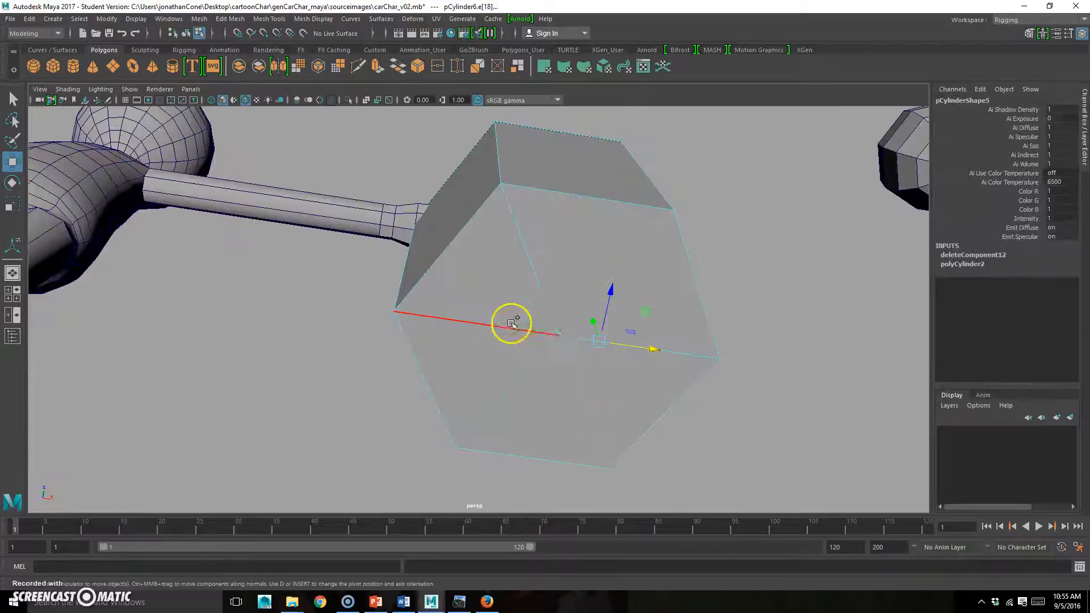
click(758, 384)
alt+drag(594, 341, 604, 385)
click(614, 336)
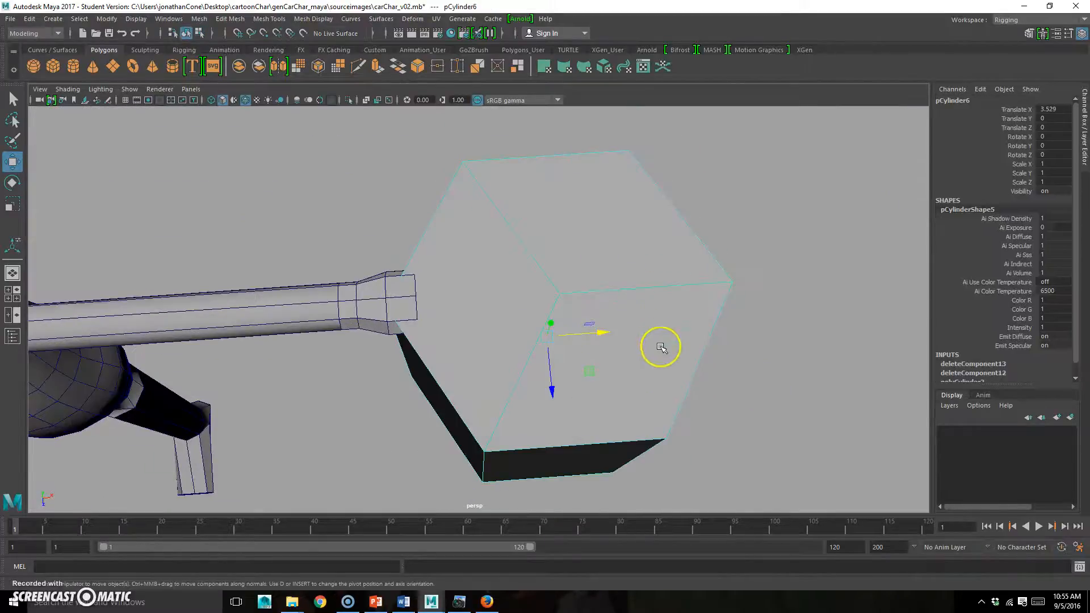
Step: Rotate the cylinder to -90 degrees in Z so it lies parallel to the arm
alt+drag(661, 347, 645, 318)
key(e)
alt+drag(638, 360, 611, 342)
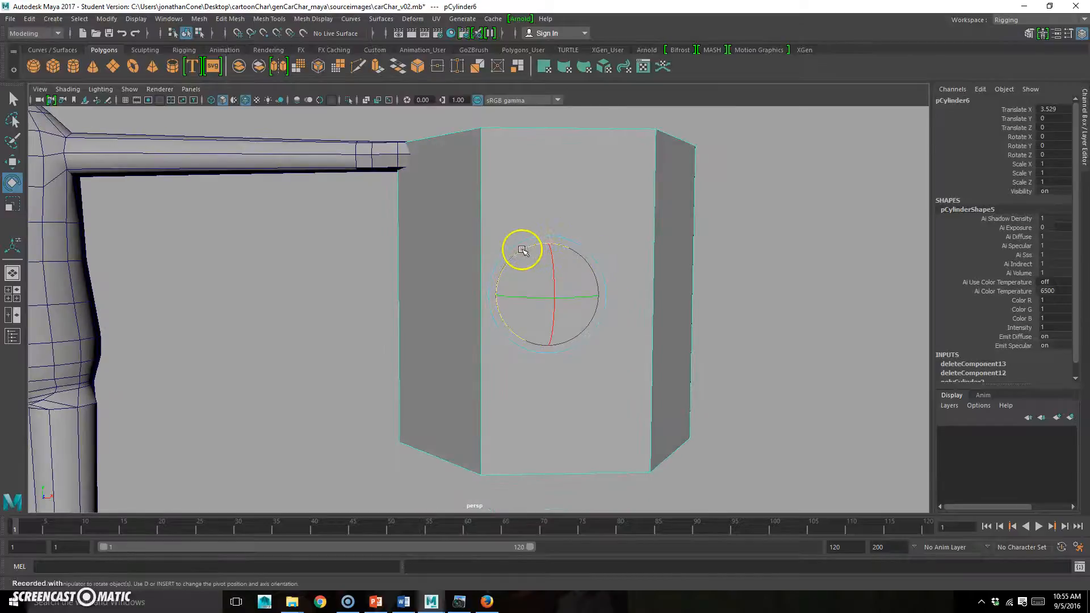
drag(520, 251, 615, 252)
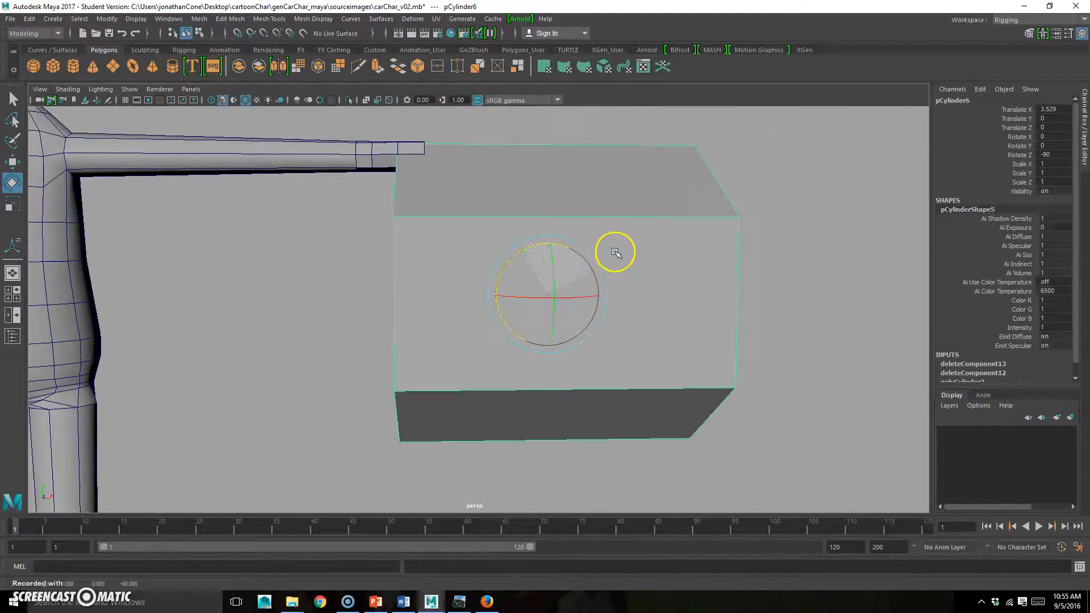
click(1049, 163)
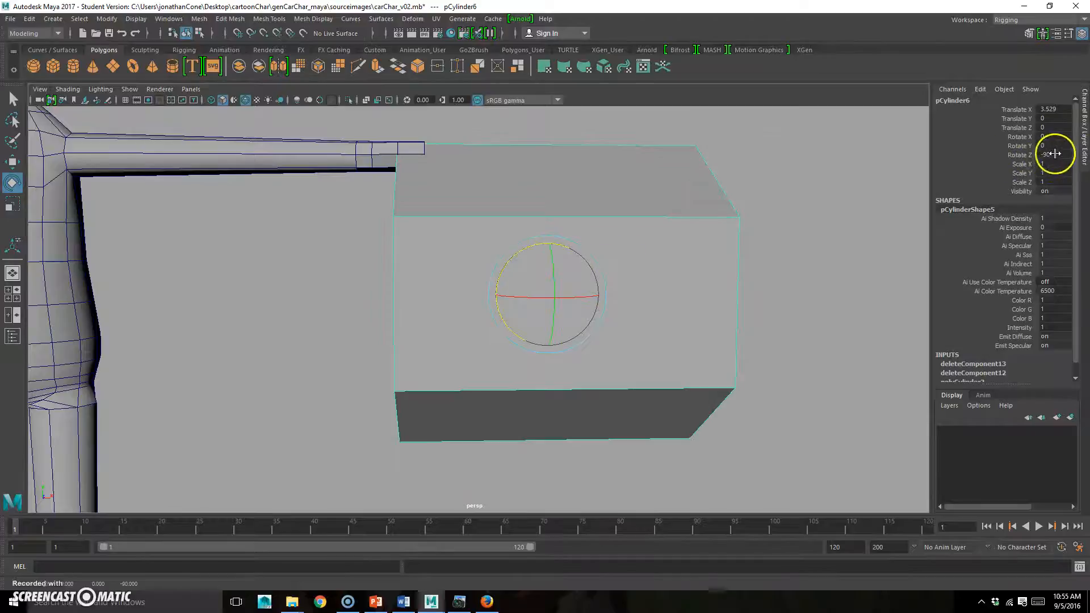
Step: Scale the cylinder uniformly to about 0.09 and move it to the palm's end, at about X 2.808, Y 0.93
alt+drag(499, 297, 289, 298)
key(r)
key(w)
alt+right_drag(391, 319, 503, 343)
middle_drag(577, 250, 472, 117)
alt+drag(553, 142, 377, 265)
alt+right_drag(397, 262, 535, 243)
alt+drag(534, 243, 576, 333)
Step: In the top view, scale the cylinder to about 0.062 and place it at the sketched index finger's base, X 2.771, Z 0.074
key(space)
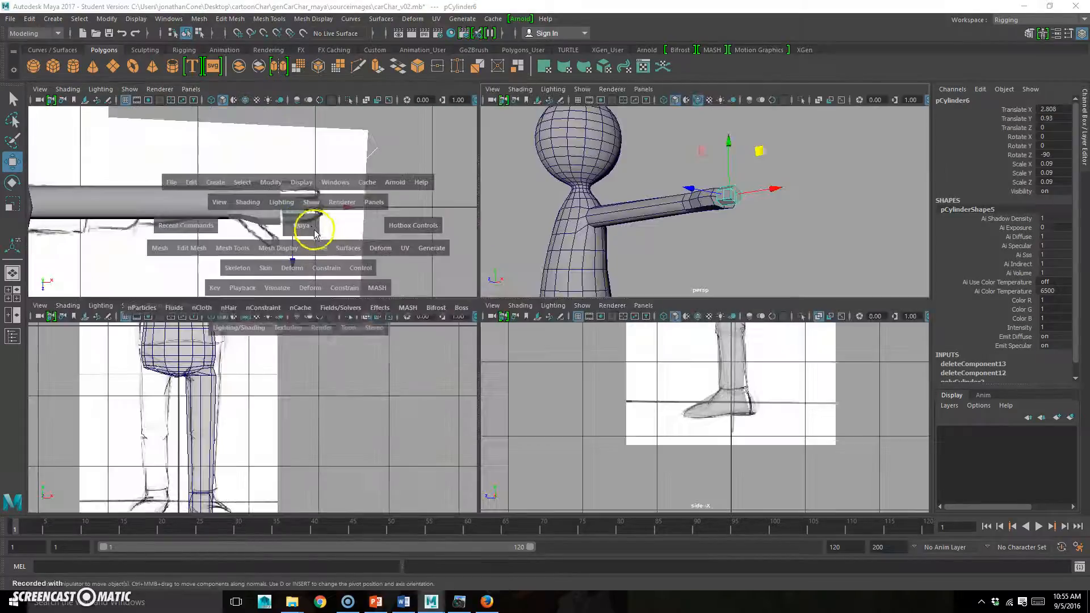
key(space)
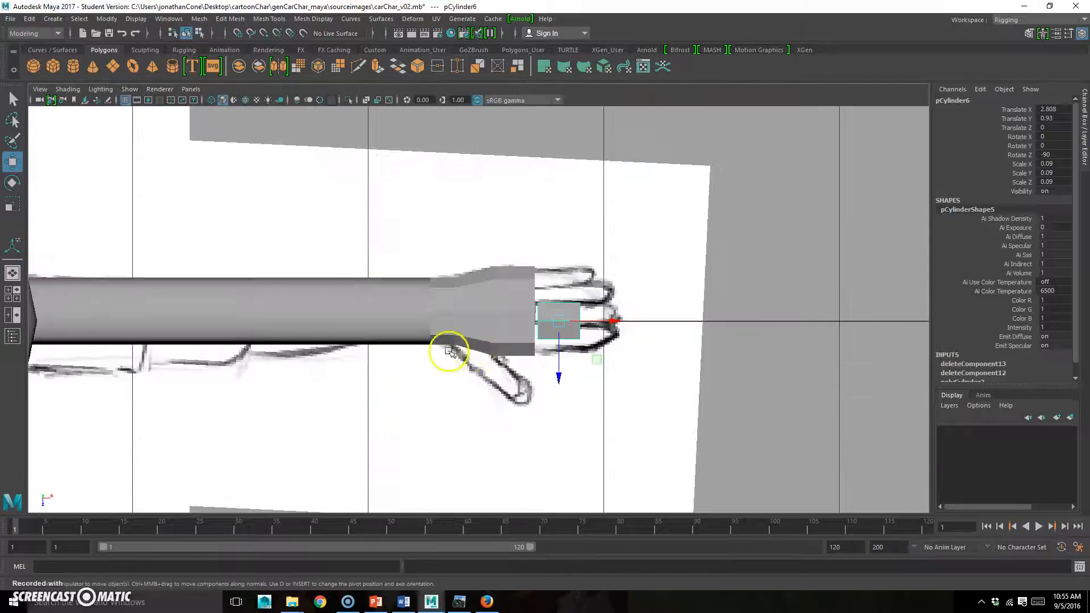
alt+right_drag(450, 352, 718, 353)
alt+middle_drag(718, 353, 639, 323)
drag(557, 336, 539, 363)
key(r)
drag(508, 319, 483, 323)
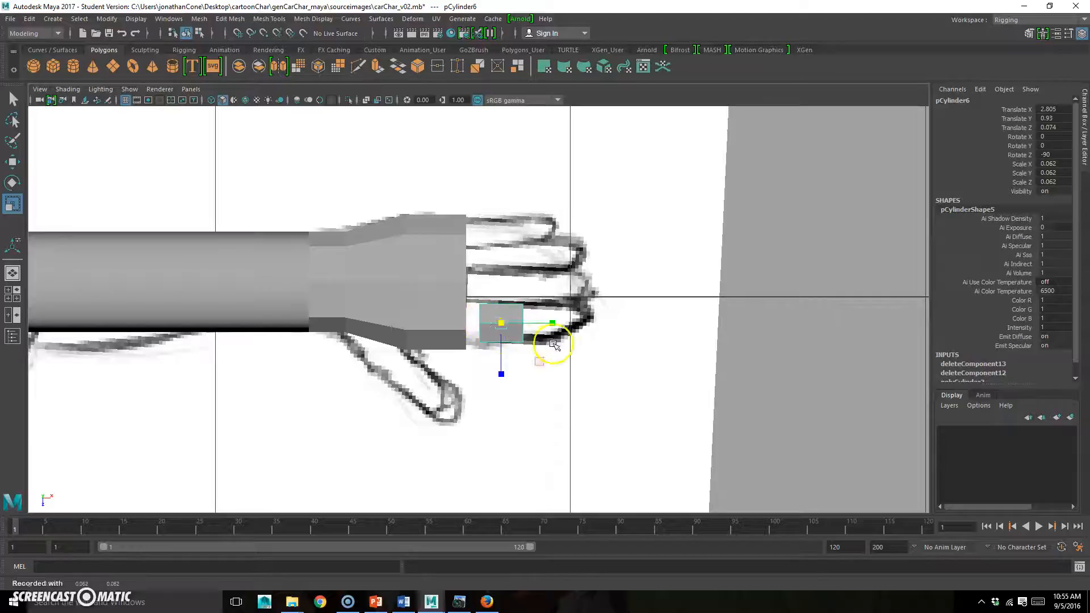
key(w)
drag(562, 324, 545, 323)
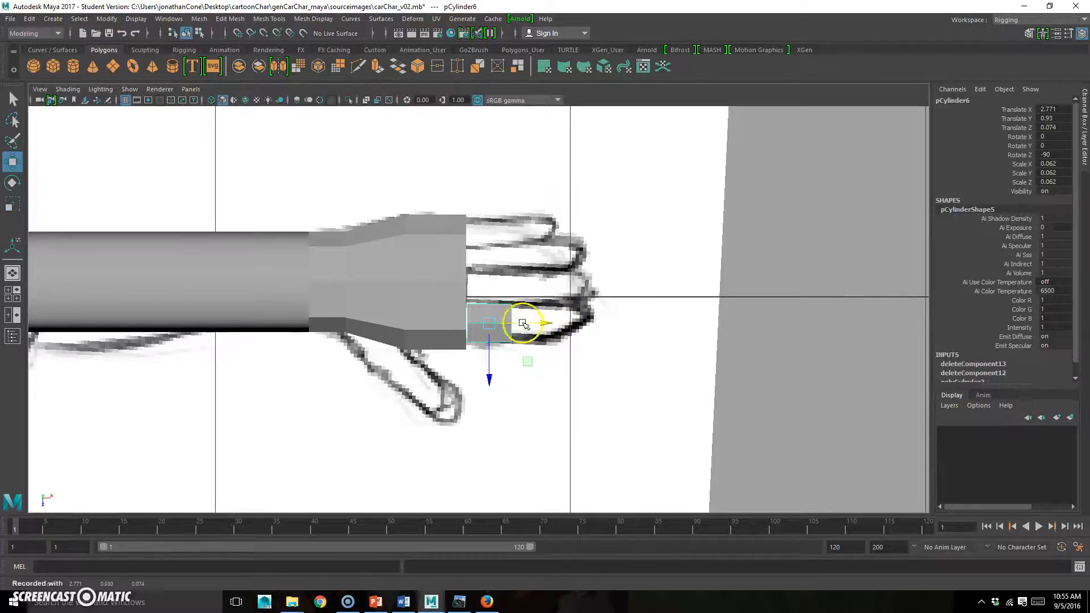
Step: Extend the cylinder's outer end vertices to the sketched fingertip, taper that end, and return to object mode
right_drag(501, 275, 502, 311)
right_drag(443, 273, 443, 274)
drag(502, 392, 548, 286)
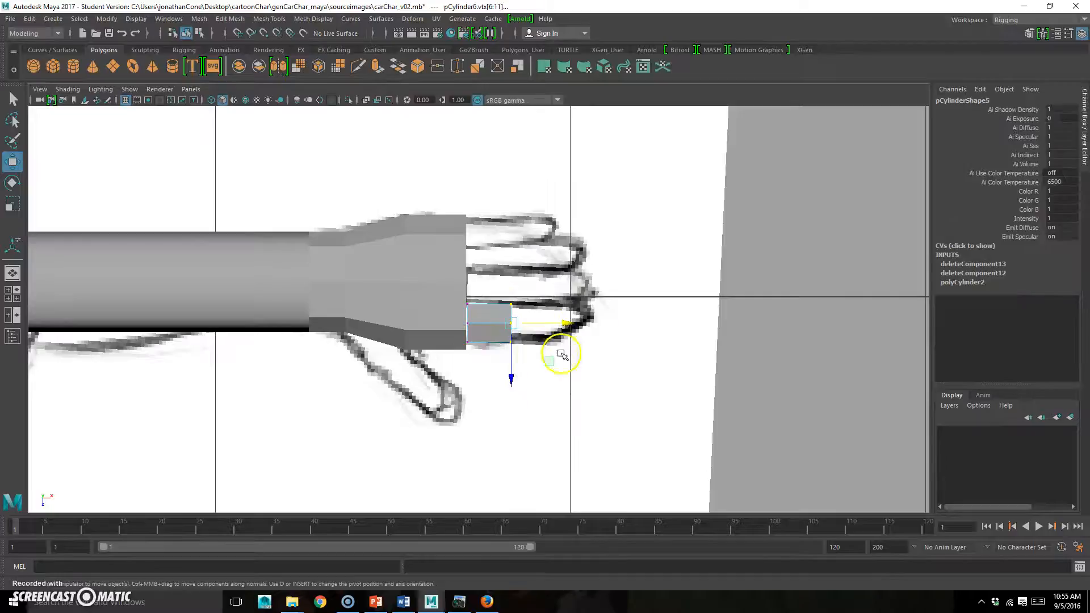
drag(566, 325, 618, 327)
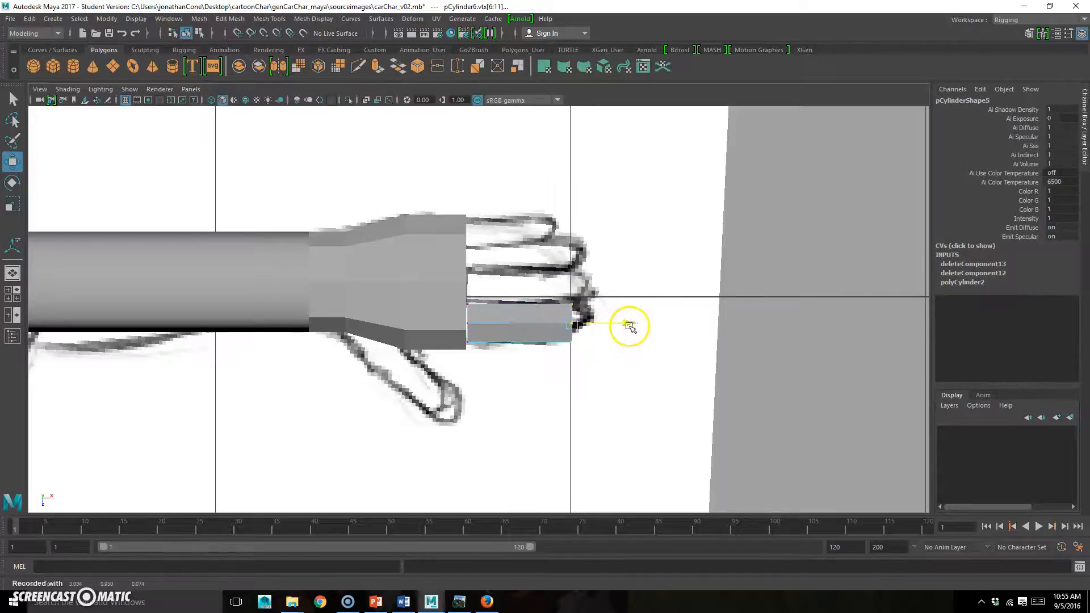
key(r)
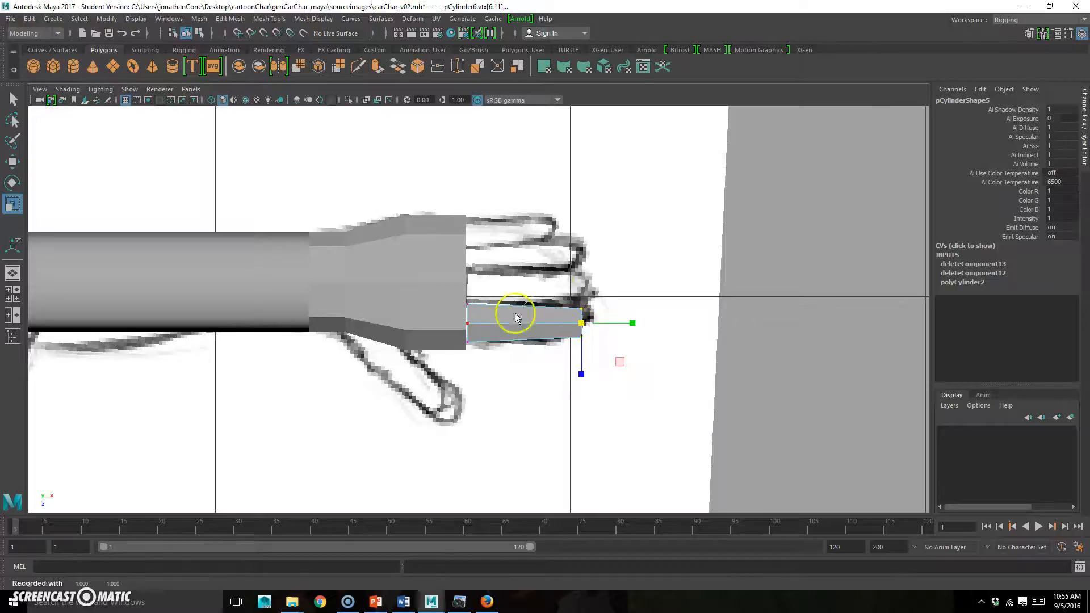
key(F8)
Step: In the perspective view, rotate the finger to -30 degrees in Y around its length
key(space)
key(space)
alt+drag(676, 304, 527, 300)
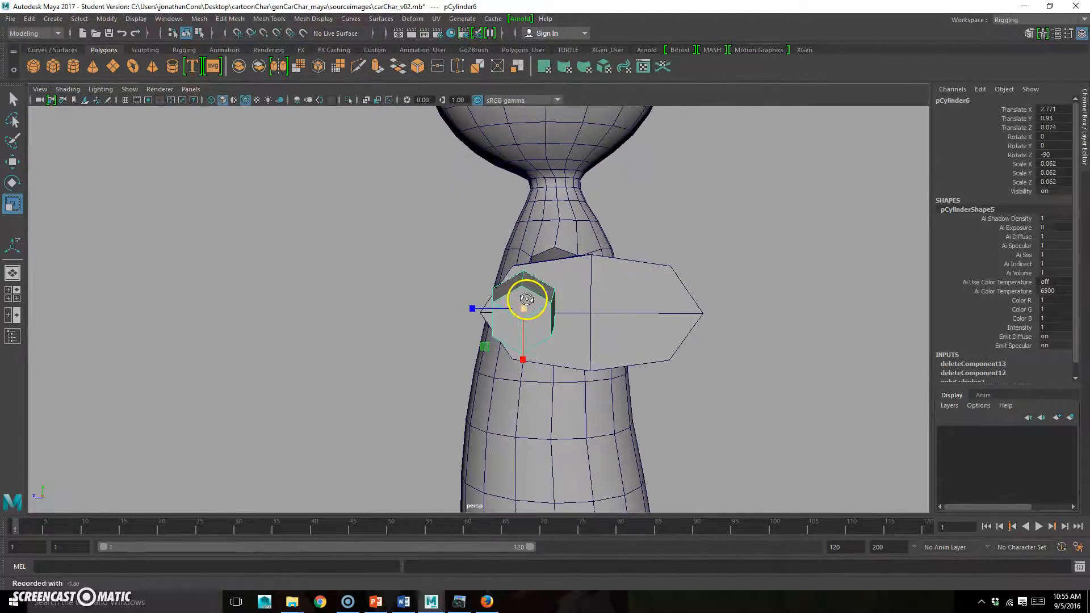
key(e)
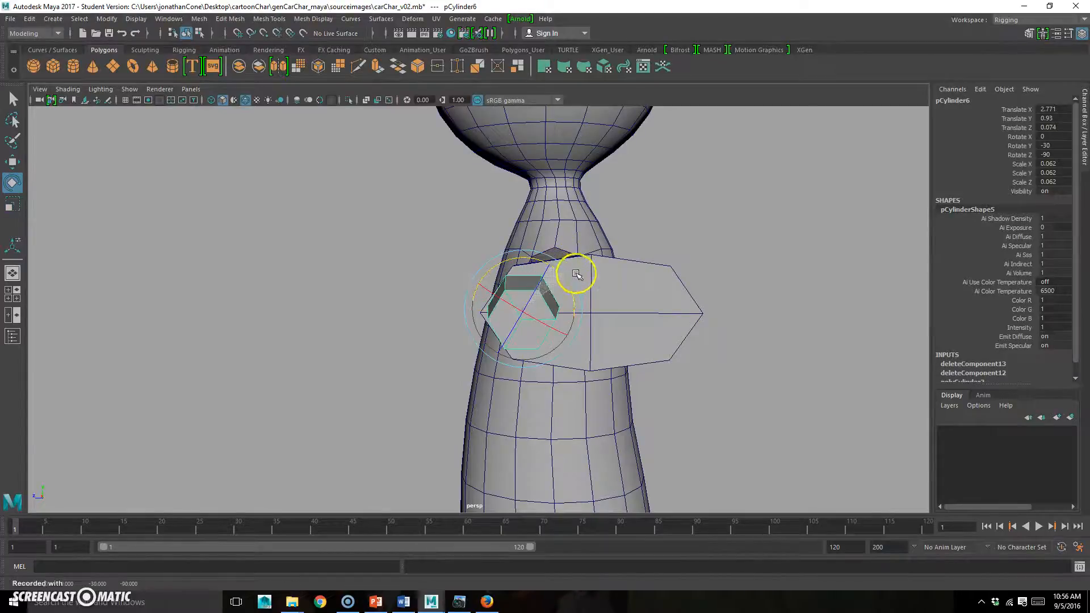
Step: Move the centre vertex of the finger's end cap to shape the fingertip
alt+drag(431, 433, 568, 337)
alt+drag(478, 323, 537, 274)
right_drag(537, 274, 537, 347)
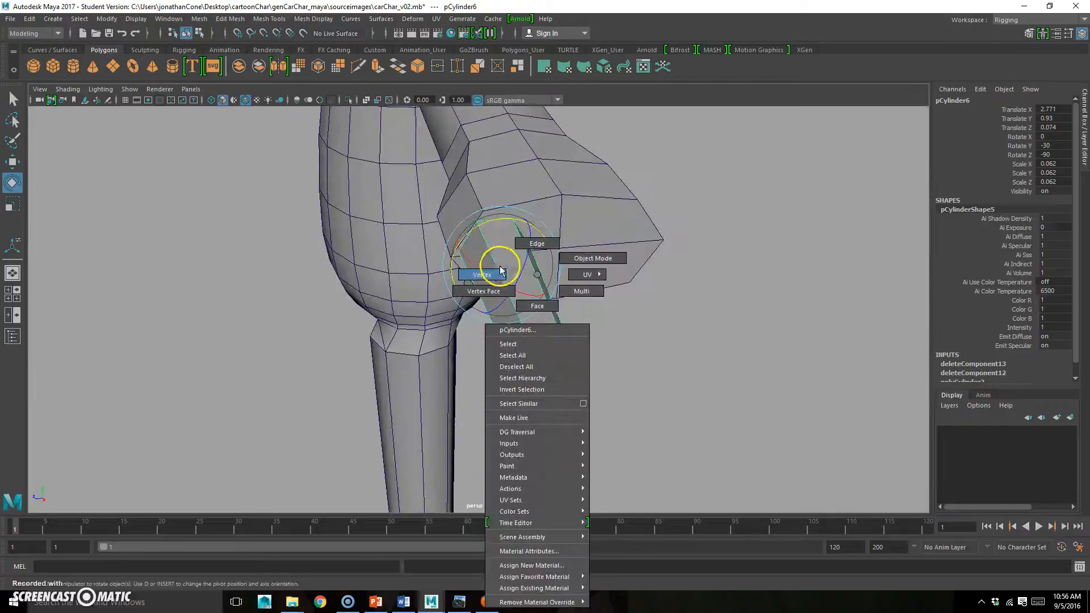
right_drag(501, 270, 500, 273)
click(540, 347)
key(w)
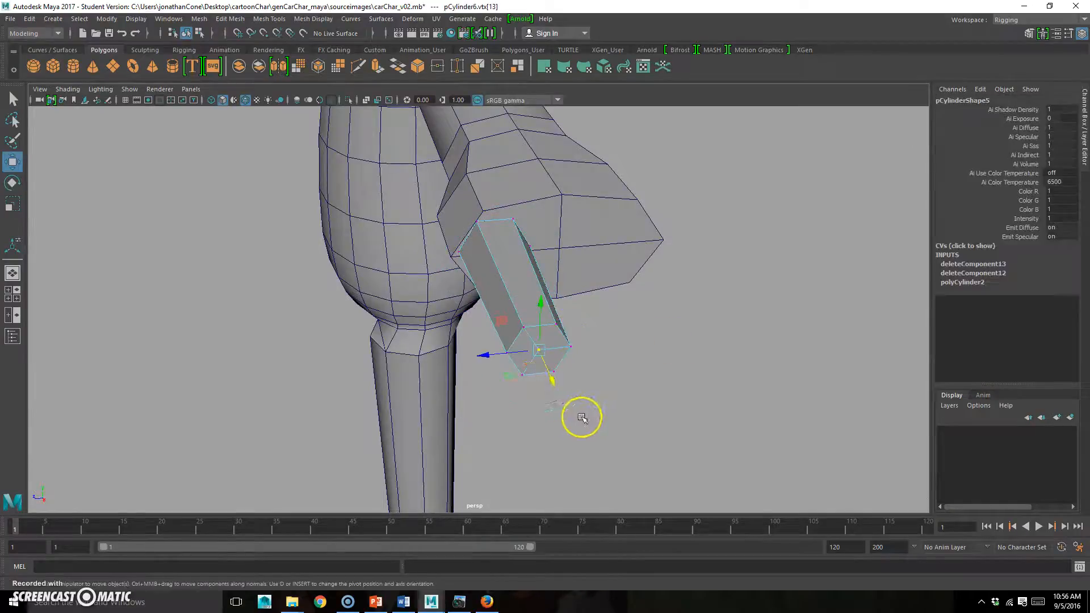
alt+drag(582, 417, 608, 397)
drag(622, 323, 611, 357)
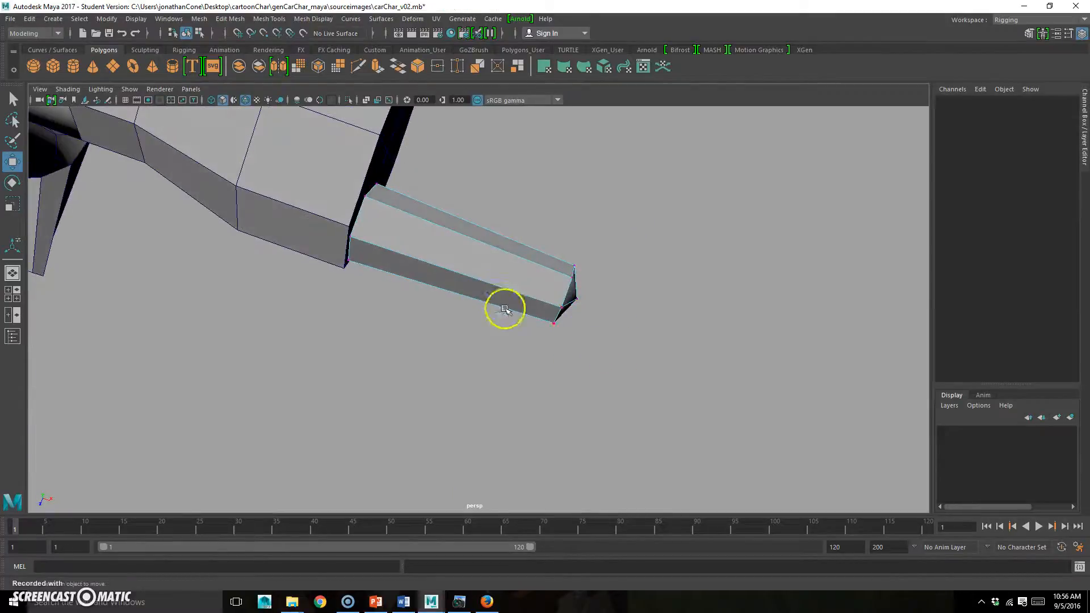
Step: Duplicate the finger twice and space the copies across the palm, with the last one at about Z -0.148
right_drag(596, 216, 597, 217)
alt+drag(662, 261, 512, 270)
key(ctrl+d)
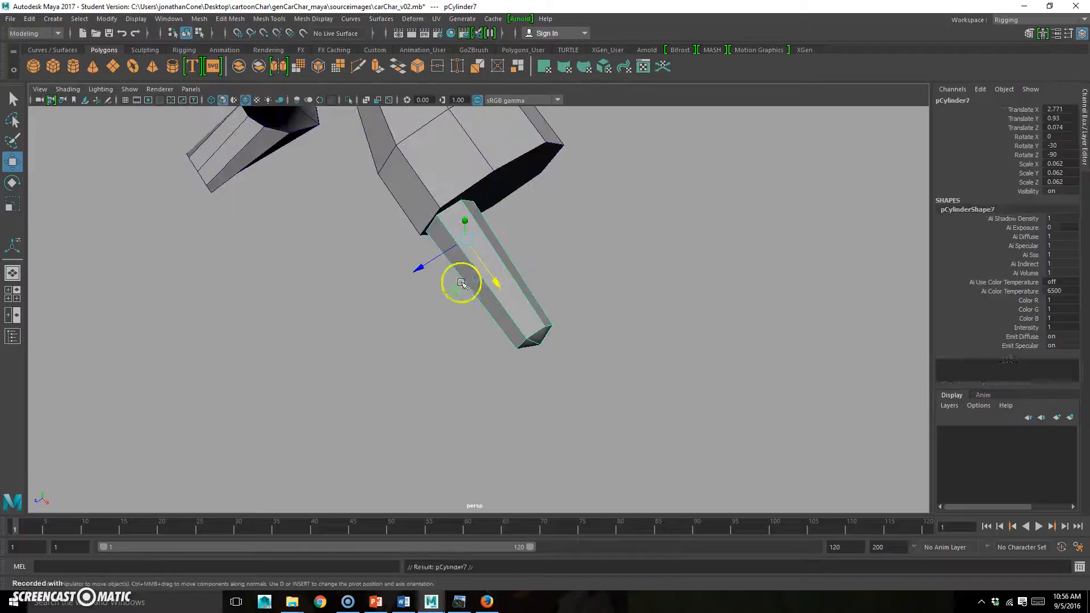
drag(433, 260, 498, 219)
key(ctrl+d)
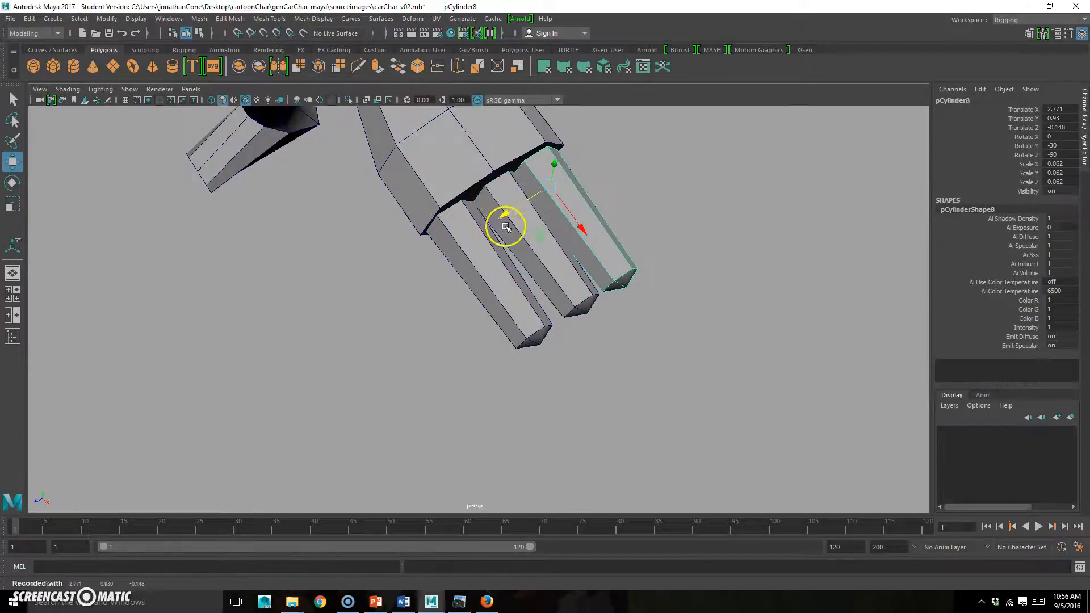
alt+drag(504, 297, 556, 233)
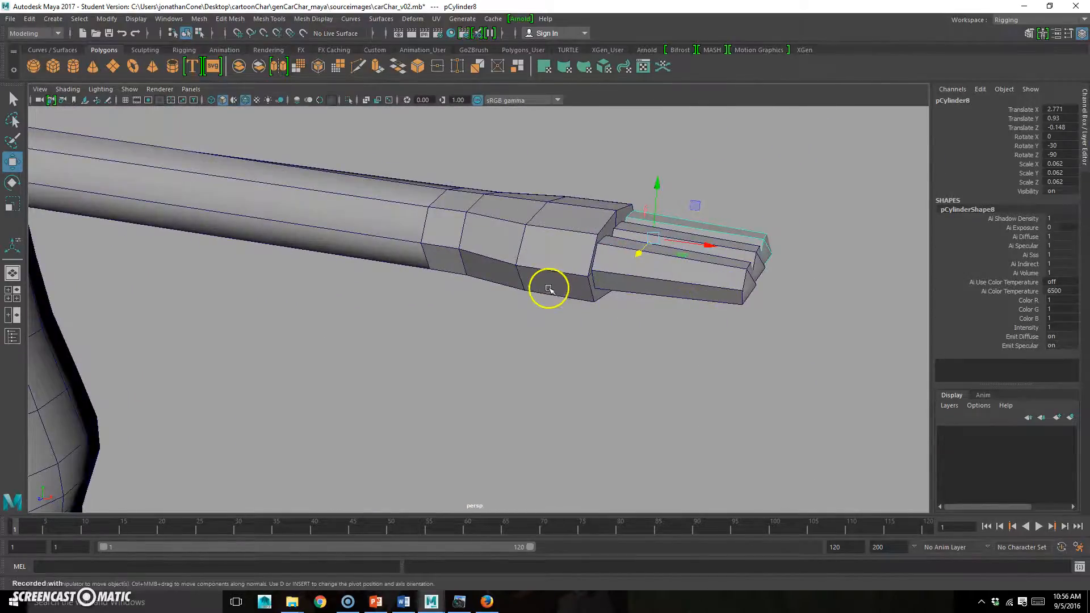
key(space)
drag(322, 222, 441, 206)
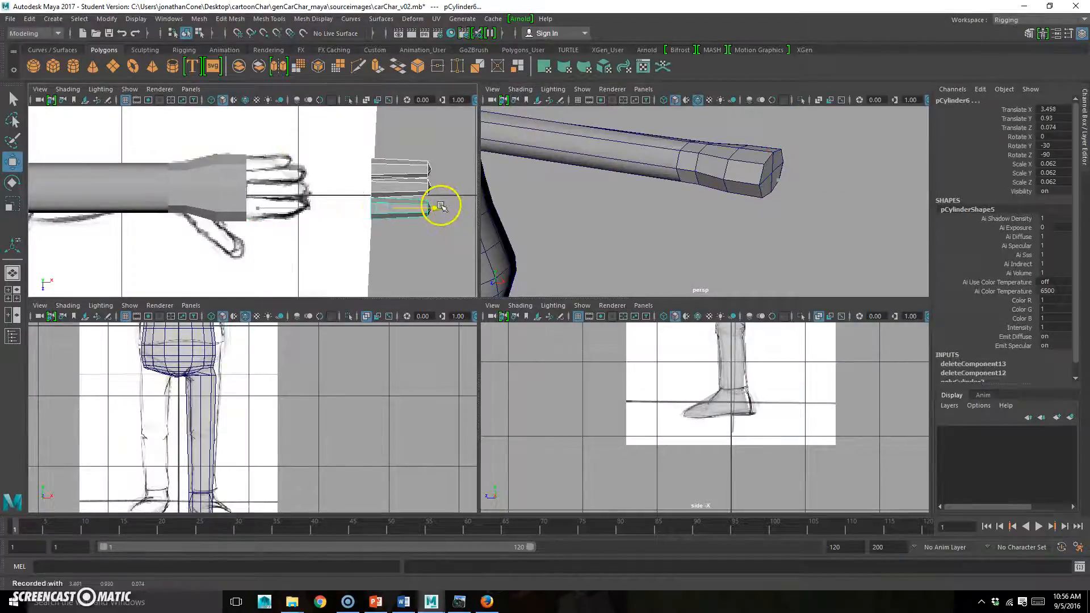
key(ctrl+z)
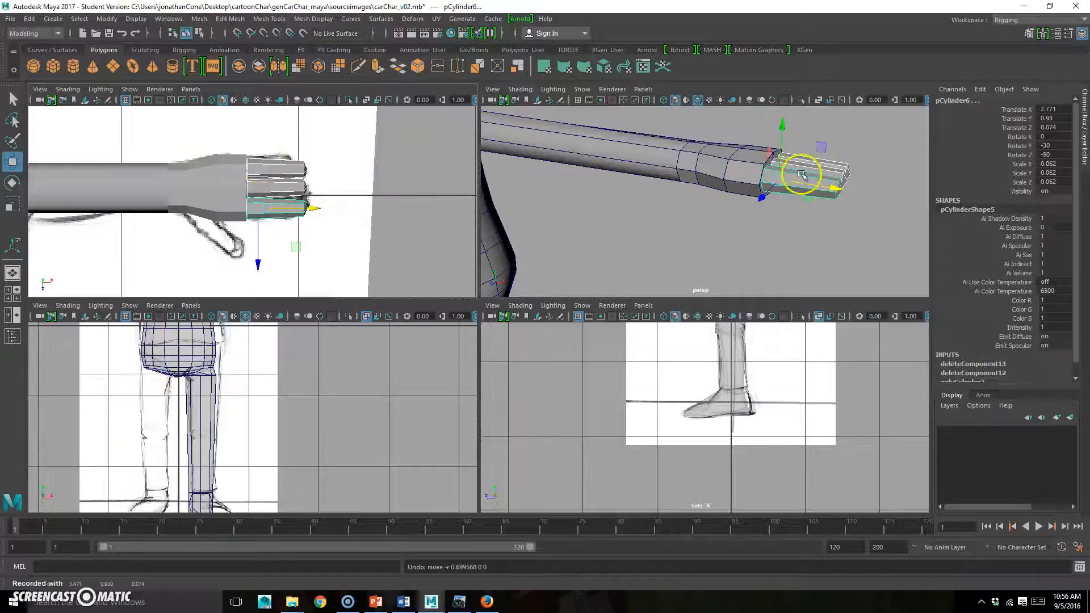
key(space)
Step: Duplicate the index finger as a thumb at about X 2.577, Y 0.897, Z 0.169, rotated about 39.288, -22.989, -121.141
alt+drag(742, 224, 638, 304)
click(861, 117)
click(687, 297)
key(ctrl+d)
drag(657, 338, 547, 244)
key(e)
key(w)
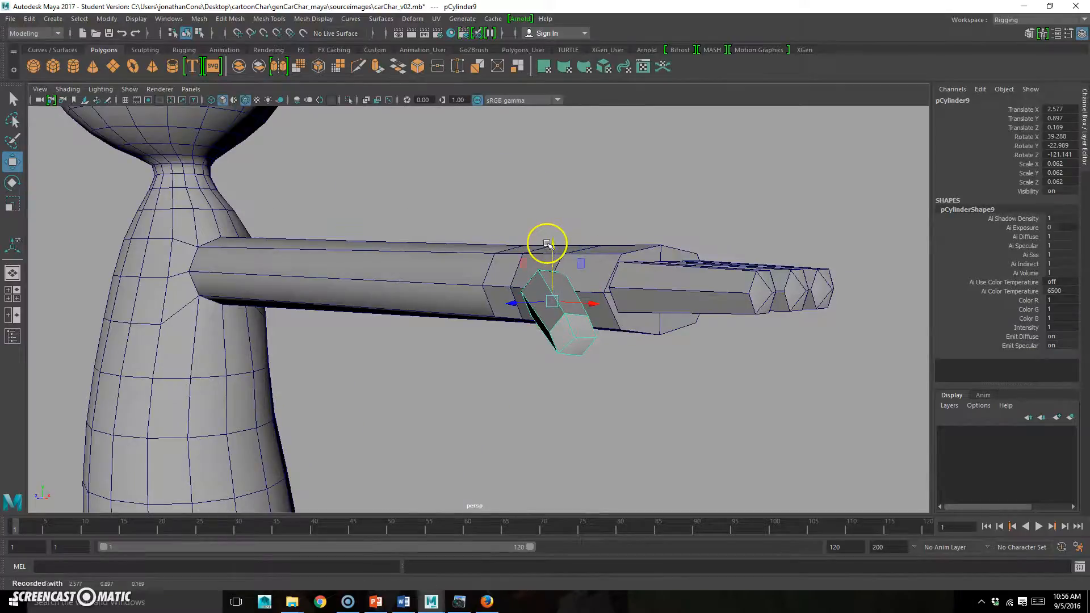
Step: Clear the selection and examine the hand's shape and proportions against the whole character
click(766, 152)
alt+drag(761, 163, 548, 223)
alt+right_drag(683, 216, 619, 214)
alt+drag(619, 214, 695, 234)
alt+right_drag(695, 234, 624, 237)
alt+drag(383, 277, 631, 338)
mouse_move(544, 338)
alt+middle_down()
mouse_move(567, 207)
mouse_move(550, 352)
alt+middle_up()
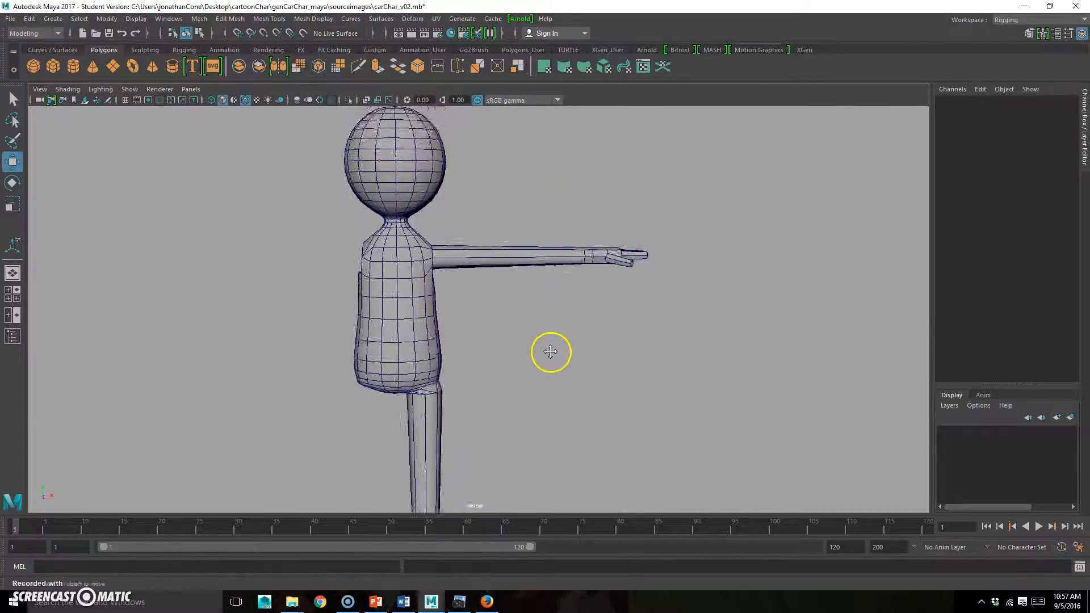
Step: Save the scene as a new version named carChar_v03.mb, accepting the student version notice
alt+drag(550, 352, 434, 355)
alt+right_drag(433, 355, 664, 291)
alt+middle_drag(664, 290, 624, 307)
alt+middle_drag(566, 332, 601, 292)
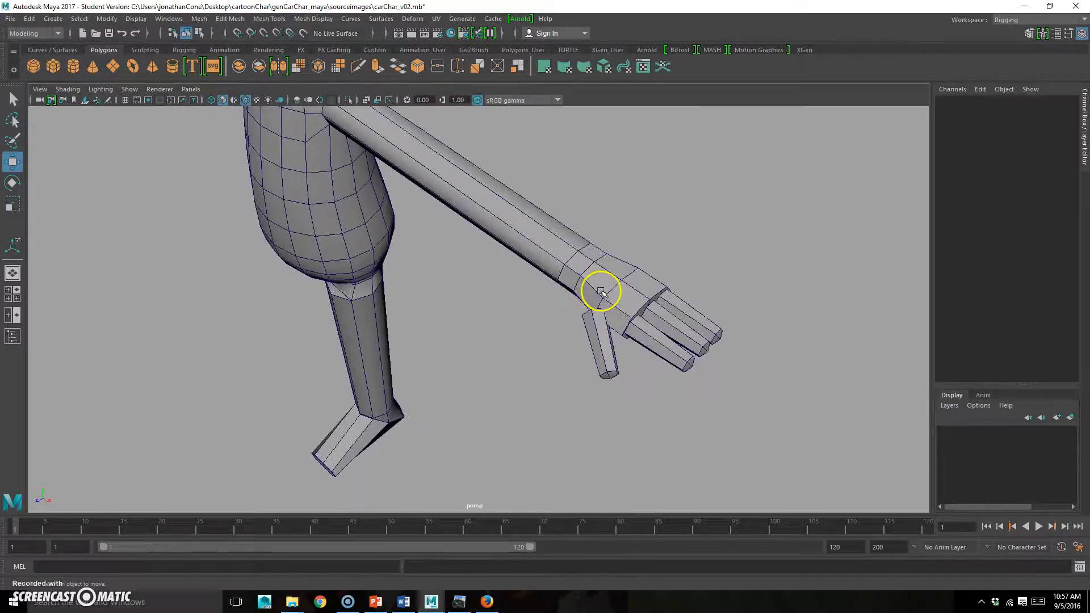
key(ctrl+shift+s)
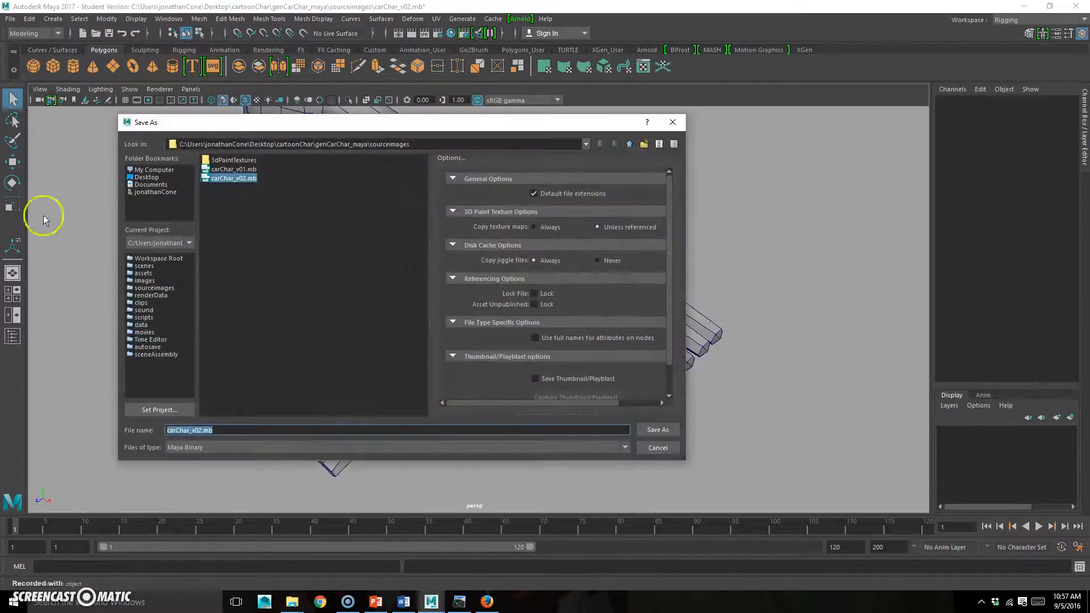
click(198, 431)
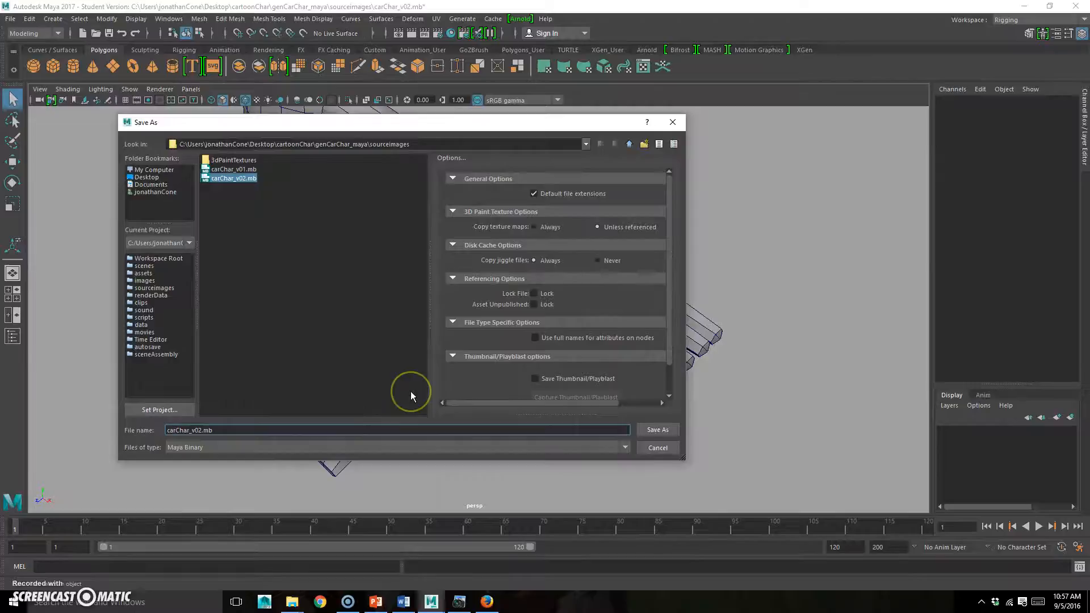
click(667, 432)
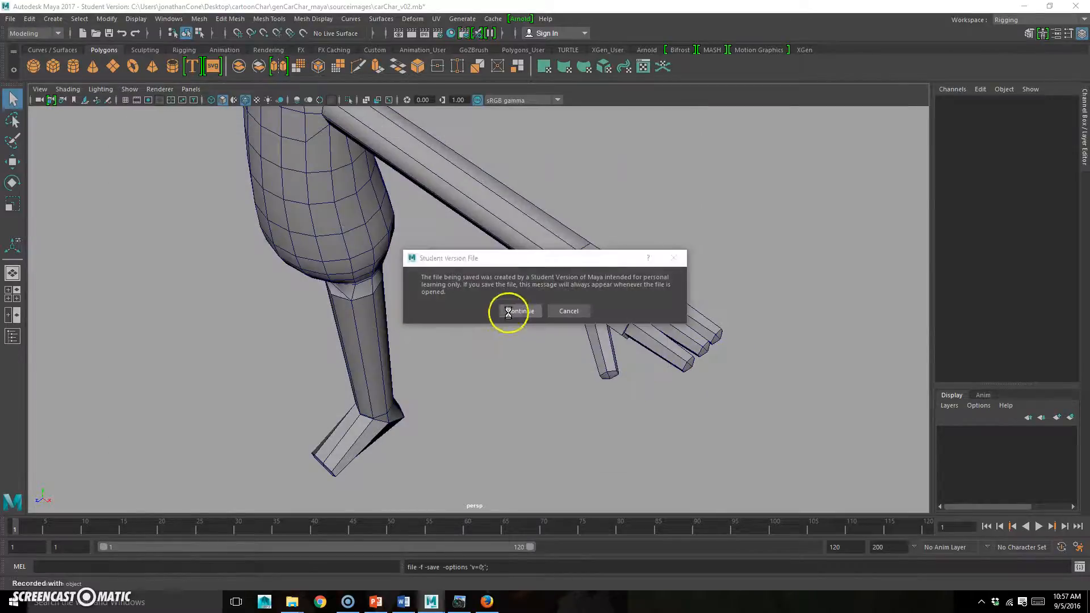
click(511, 311)
Step: Delete the two duplicated fingers beside the index finger, keeping the index finger and the thumb
scroll(477, 364, up, 5)
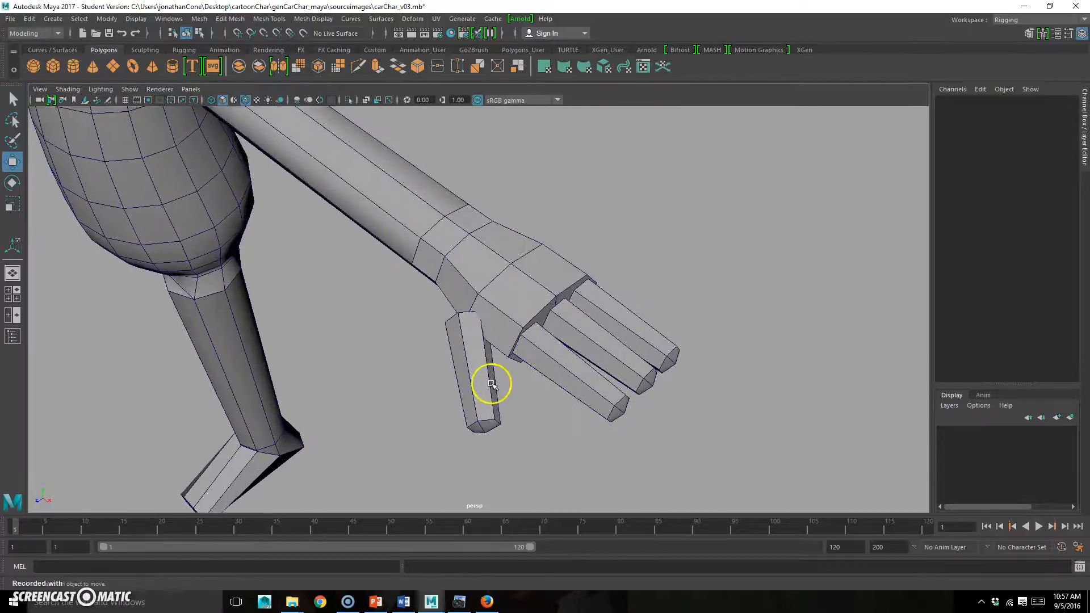
click(487, 379)
click(626, 330)
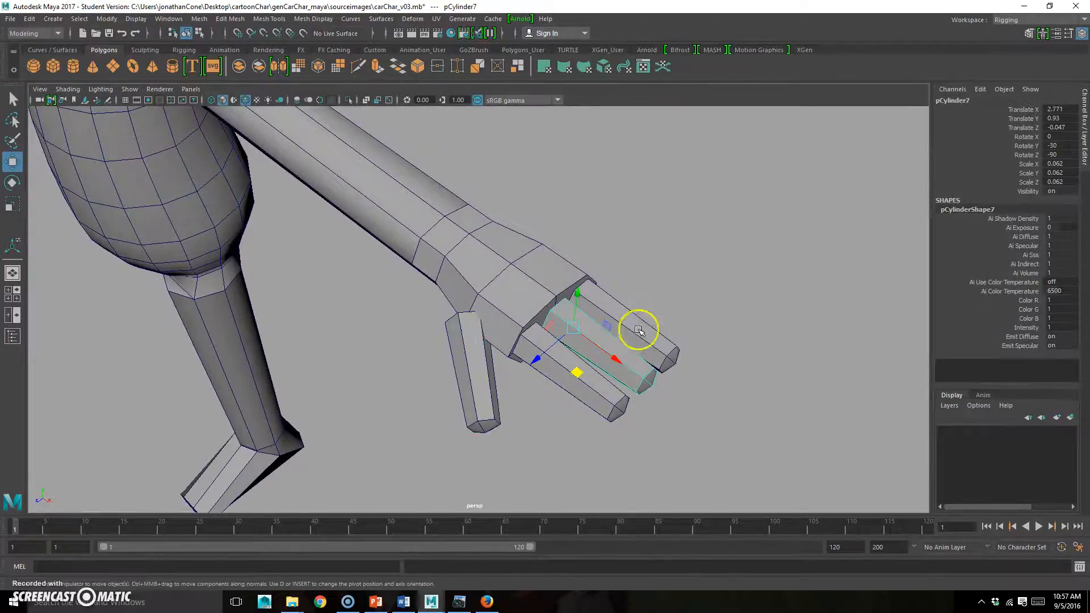
key(Delete)
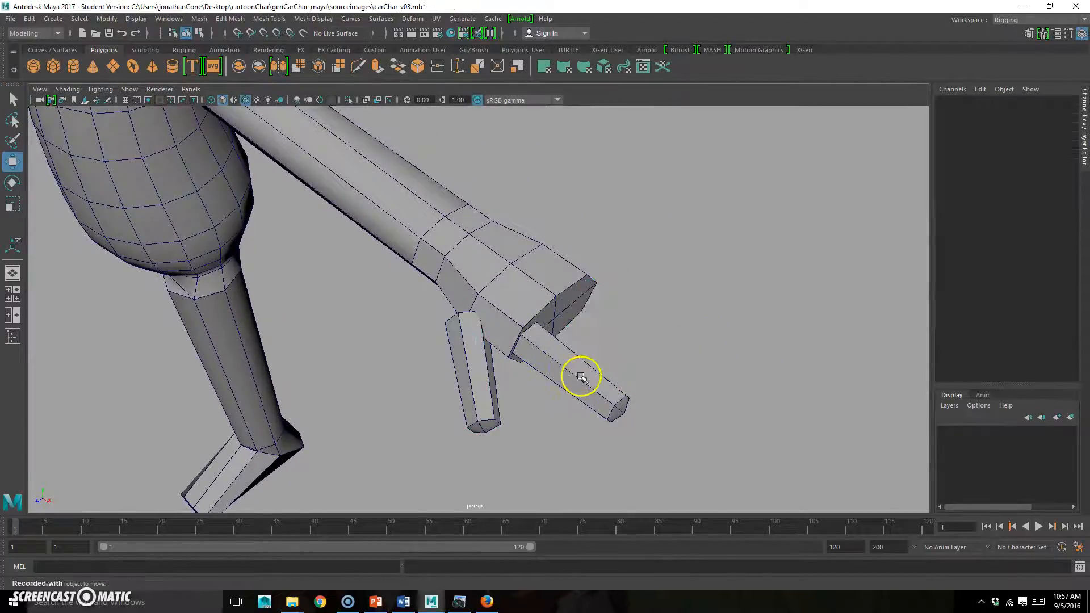
Step: Move the index finger out from the palm to about X 3.347 and delete the cap faces at its palm end
click(554, 360)
alt+drag(555, 389, 764, 416)
alt+right_drag(618, 399, 840, 408)
alt+middle_drag(840, 408, 448, 310)
alt+right_drag(338, 350, 540, 339)
alt+drag(355, 274, 426, 255)
right_drag(426, 255, 409, 313)
alt+drag(395, 341, 477, 317)
mouse_move(537, 216)
mouse_down()
mouse_move(536, 199)
mouse_move(540, 236)
mouse_move(664, 265)
mouse_move(635, 278)
mouse_move(662, 261)
mouse_up()
key(Delete)
click(477, 309)
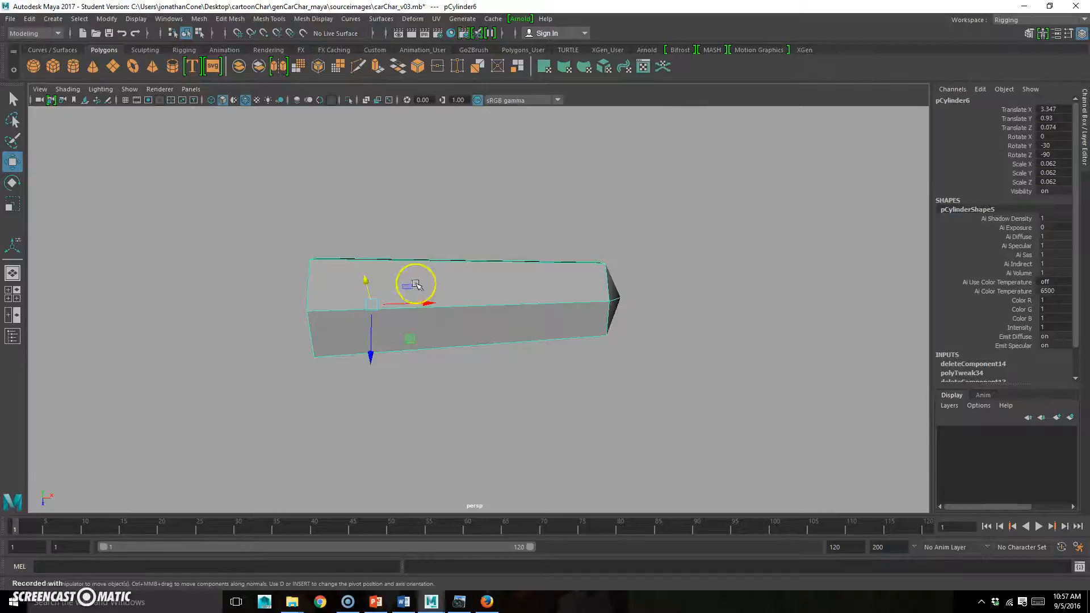
Step: Insert edge loops around the finger with Multi-Cut at the two knuckle positions and close to the open base
alt+middle_drag(488, 302, 525, 304)
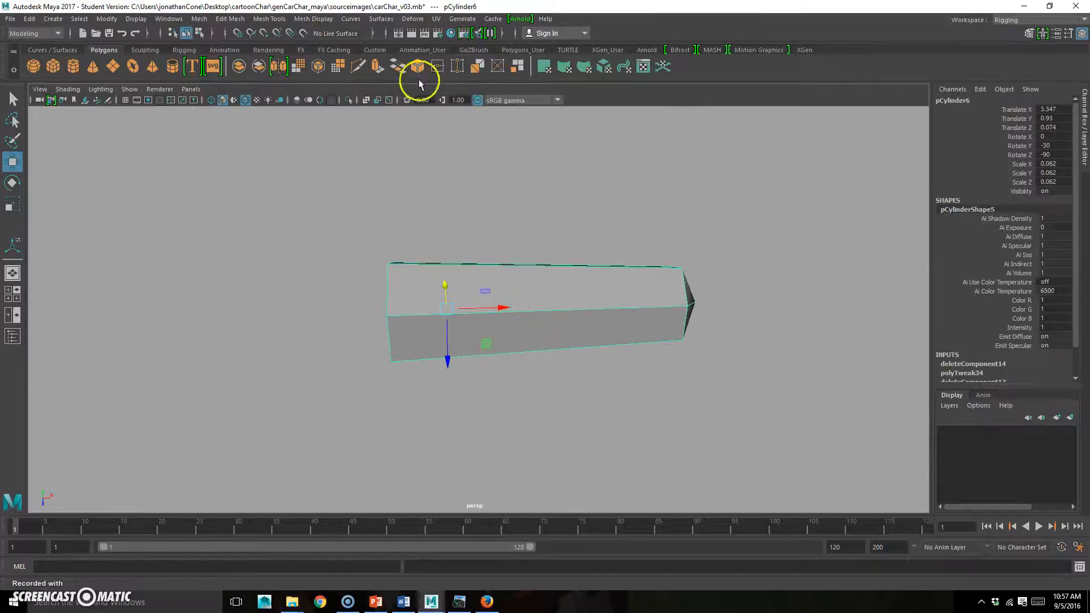
click(359, 65)
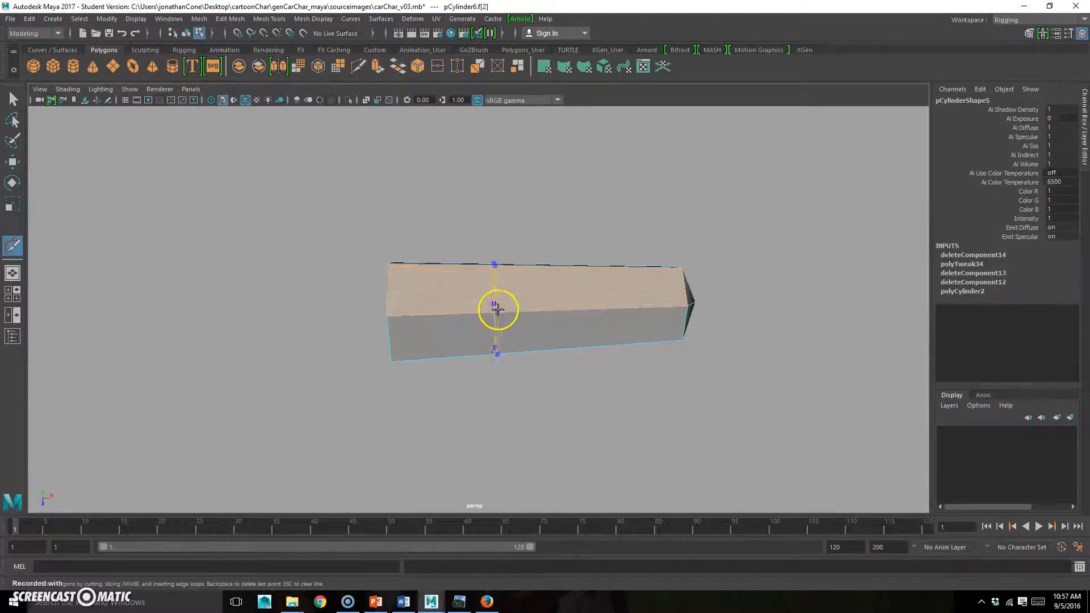
ctrl+click(498, 309)
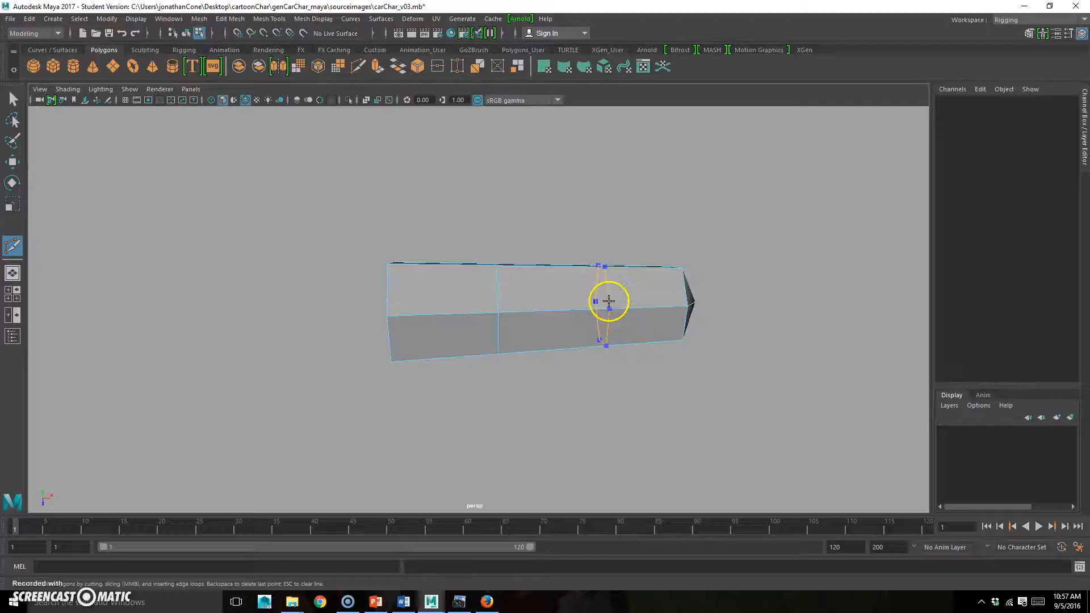
ctrl+click(608, 300)
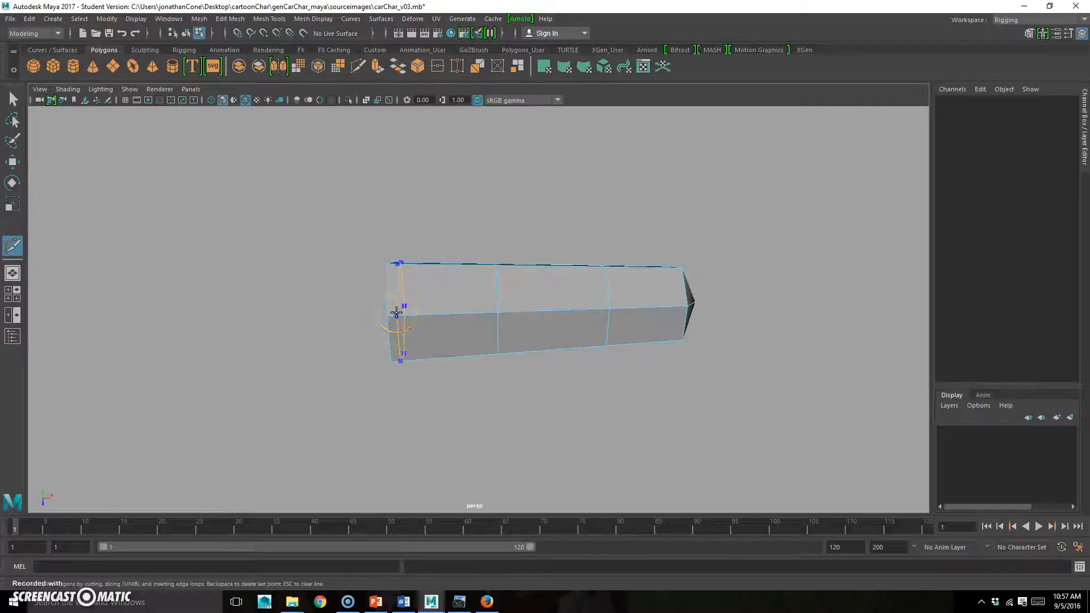
alt+right_drag(469, 334, 495, 324)
alt+middle_drag(495, 324, 561, 313)
Step: Insert supporting edge loops on both sides of each of the two knuckle loops
click(567, 303)
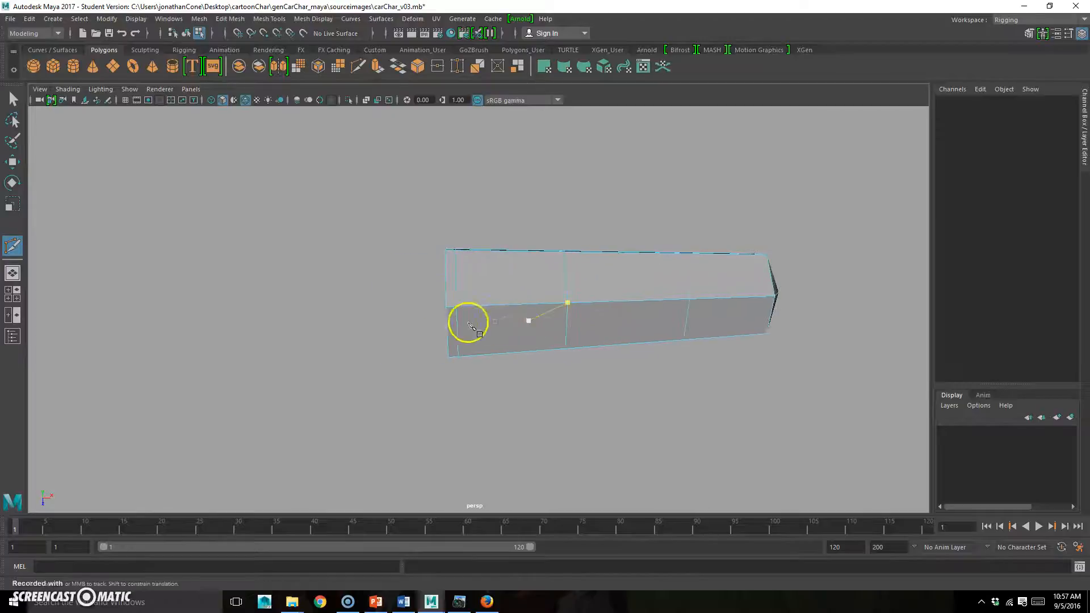
alt+middle_drag(685, 335, 587, 364)
ctrl+click(549, 349)
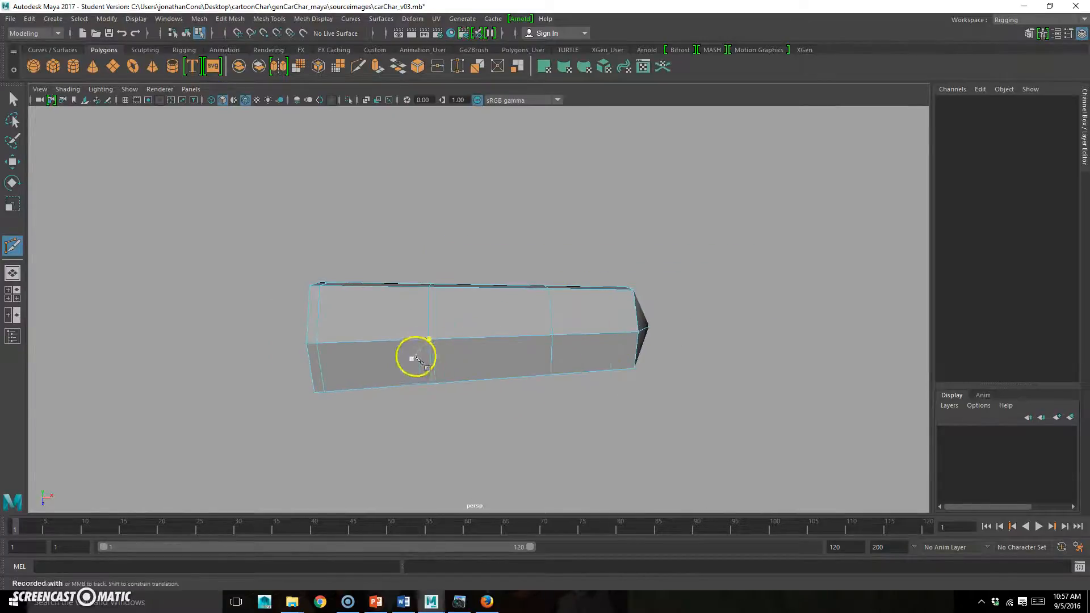
ctrl+click(445, 339)
ctrl+click(411, 340)
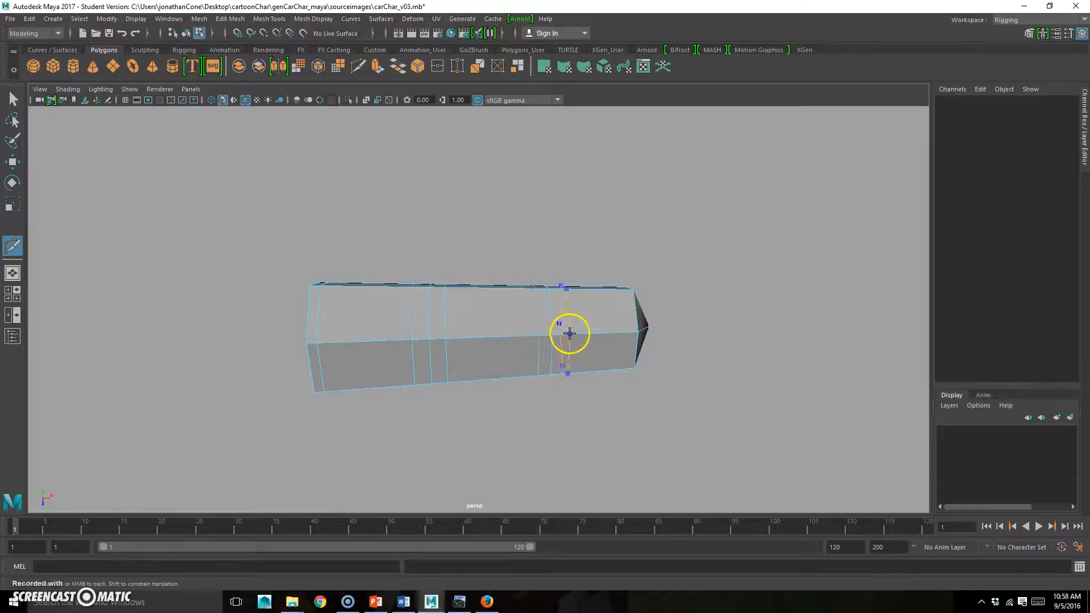
ctrl+click(572, 341)
Step: Select the two knuckle edge loops together with the open base border and raise them slightly
alt+drag(588, 368, 582, 335)
alt+middle_drag(524, 145, 530, 353)
alt+drag(529, 352, 530, 329)
alt+middle_drag(529, 213, 544, 320)
click(550, 284)
alt+right_drag(489, 304, 514, 301)
key(w)
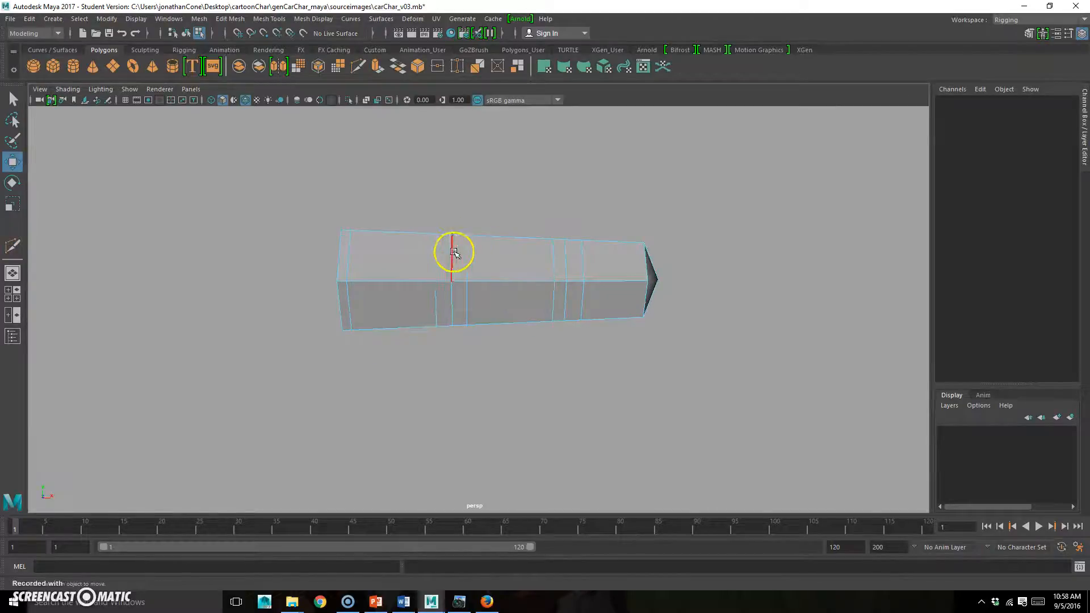
double_click(453, 257)
shift+double_click(566, 259)
shift+double_click(344, 245)
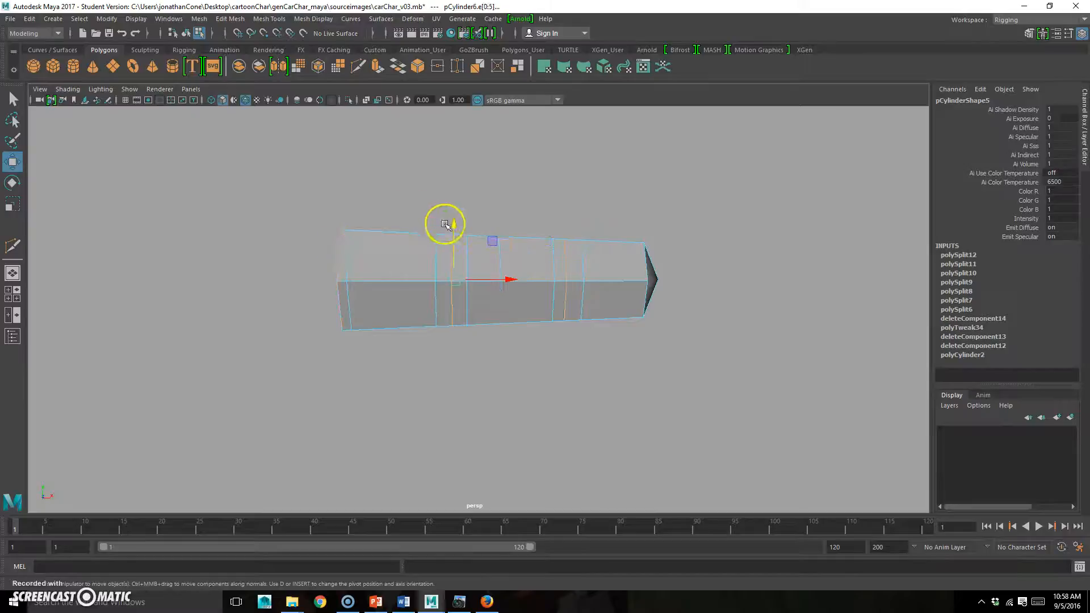
drag(454, 224, 454, 221)
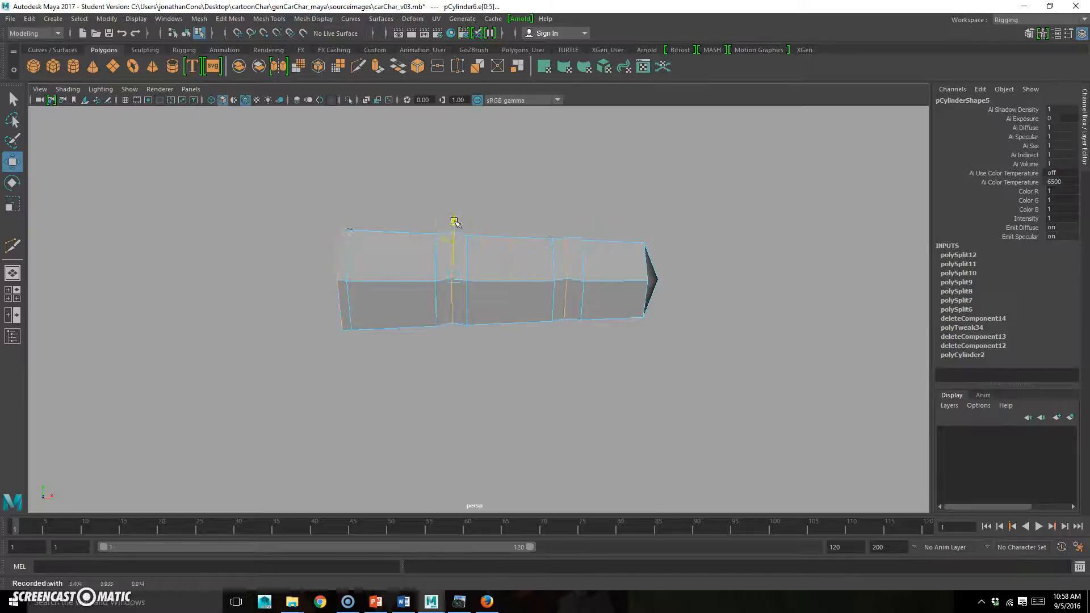
Step: With soft selection, scale the underside edges of the first knuckle closer together along the finger's length
alt+drag(457, 340, 479, 242)
double_click(443, 289)
mouse_move(454, 291)
alt+mouse_down()
mouse_move(489, 323)
mouse_move(501, 295)
mouse_move(473, 292)
alt+mouse_up()
click(452, 295)
click(482, 288)
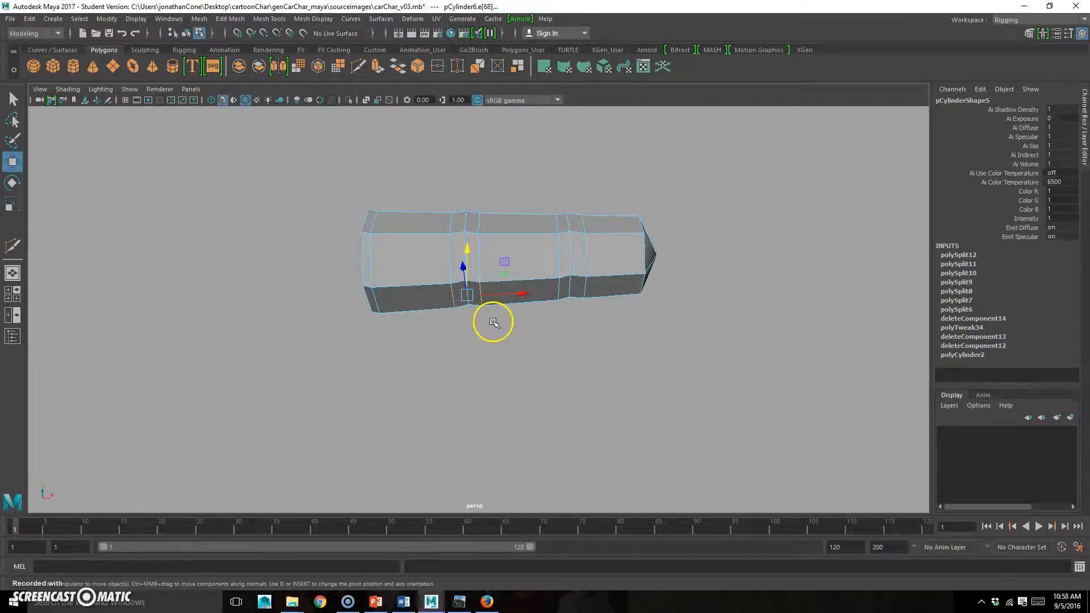
key(b)
drag(485, 300, 330, 301)
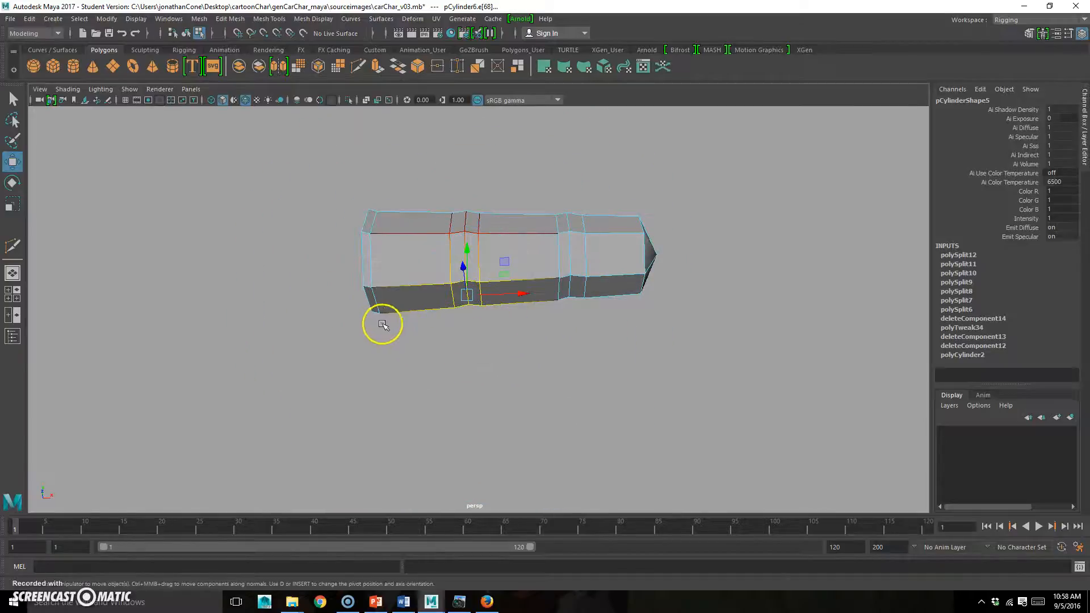
key(r)
drag(515, 292, 493, 295)
Step: Scale the underside edges of the second knuckle, nearer the fingertip, closer together along the finger's length
alt+drag(510, 360, 541, 419)
shift+click(456, 370)
alt+drag(558, 370, 629, 417)
click(543, 413)
alt+drag(604, 479, 597, 415)
click(553, 267)
click(526, 262)
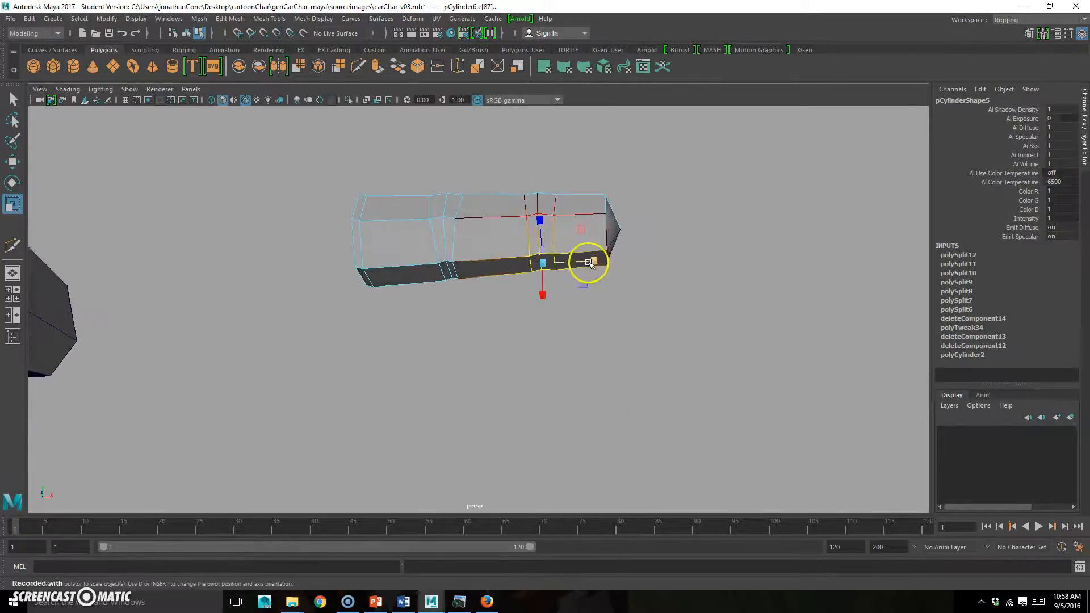
drag(594, 261, 582, 261)
Step: Move the top edge of the loop nearest the finger's base slightly toward the fingertip
alt+drag(520, 302, 457, 357)
click(403, 321)
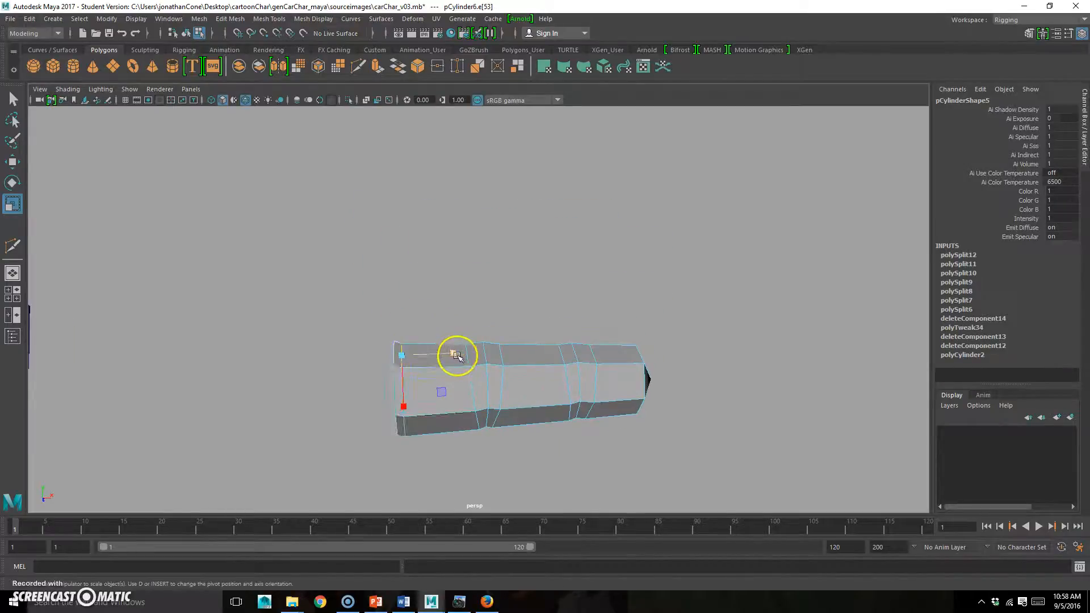
key(w)
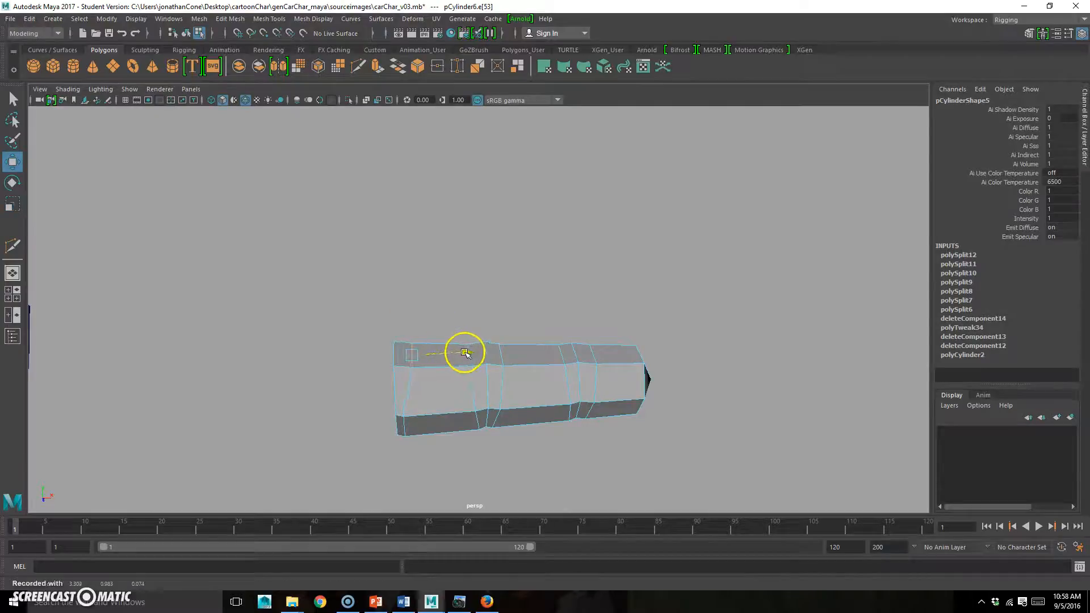
alt+drag(413, 392, 414, 435)
alt+drag(550, 387, 509, 392)
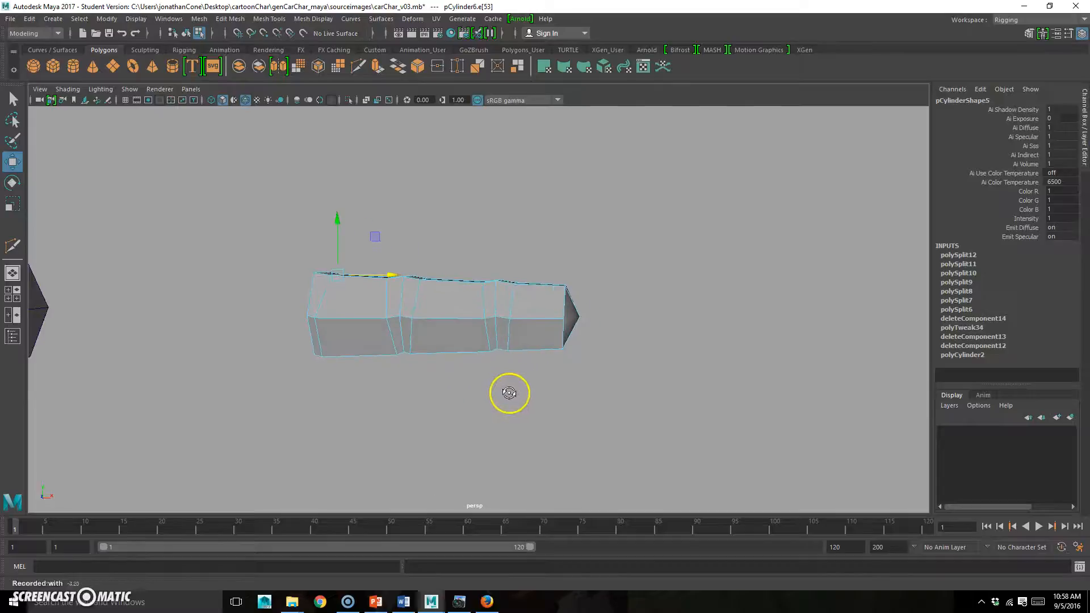
Step: Scale up the centre edge loop of each knuckle slightly to thicken the finger's joints
alt+drag(511, 318, 410, 361)
alt+right_drag(411, 361, 545, 343)
alt+middle_drag(552, 339, 591, 325)
double_click(528, 316)
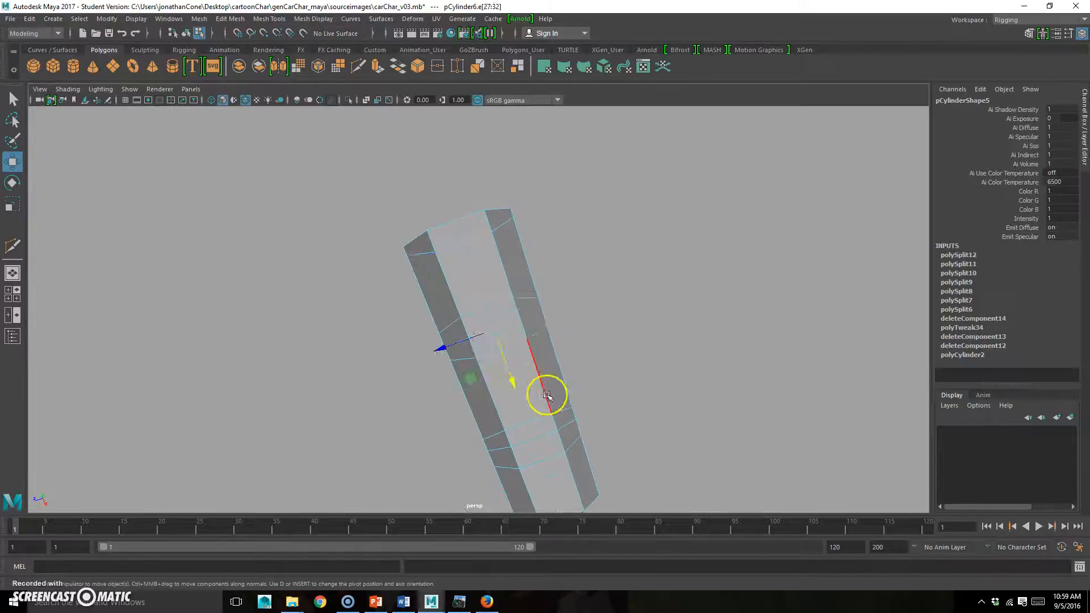
alt+middle_drag(531, 389, 535, 373)
double_click(527, 275)
alt+drag(536, 382, 553, 409)
key(r)
key(f)
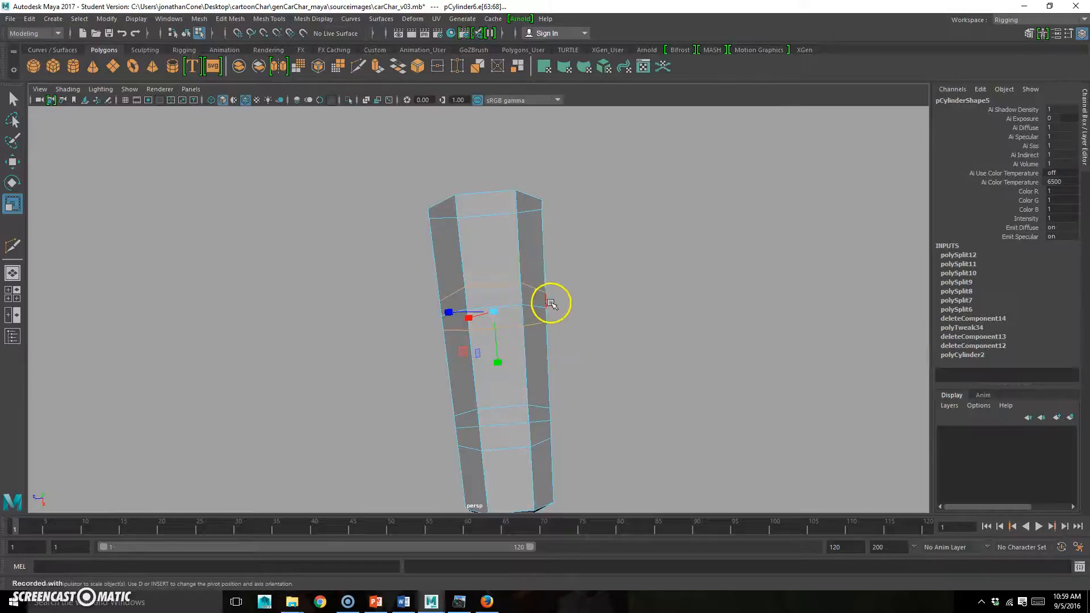
drag(492, 312, 495, 312)
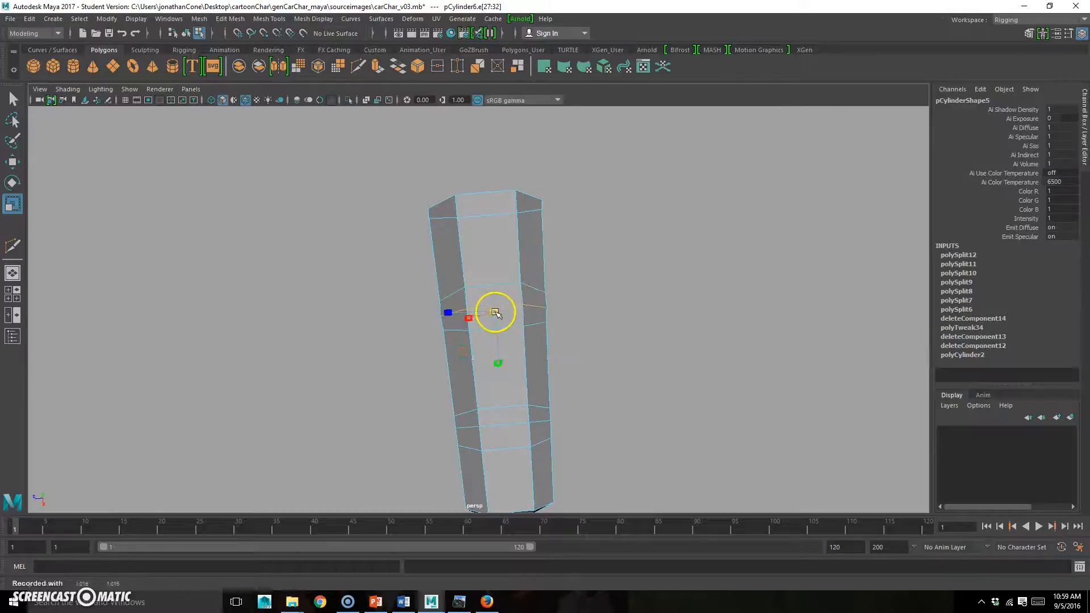
double_click(535, 420)
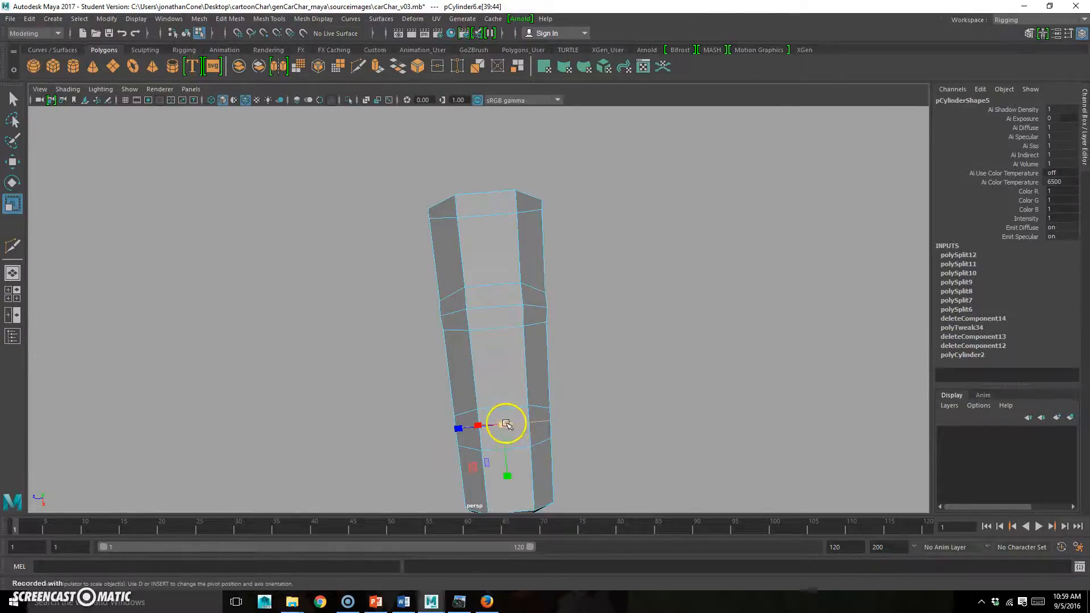
alt+drag(503, 423, 582, 292)
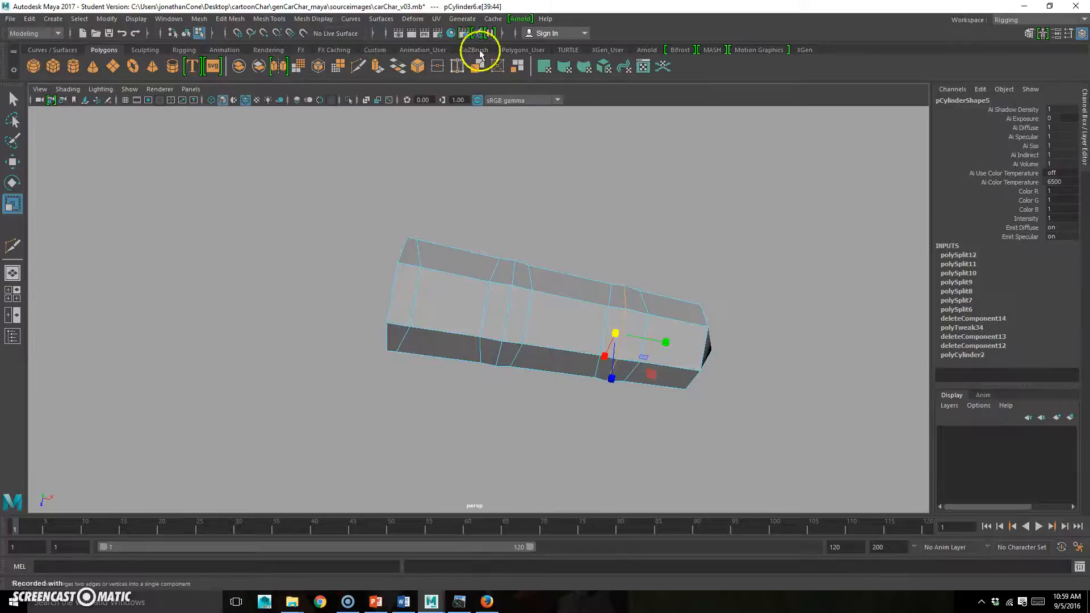
Step: Insert one edge loop midway along the middle finger segment and one midway along the base segment
click(359, 66)
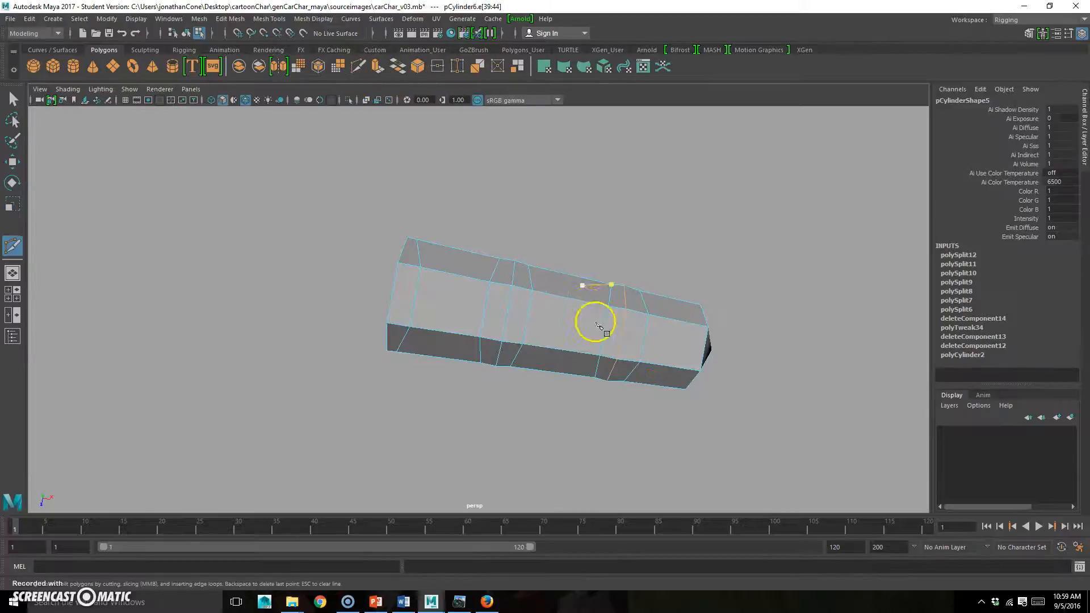
ctrl+click(574, 297)
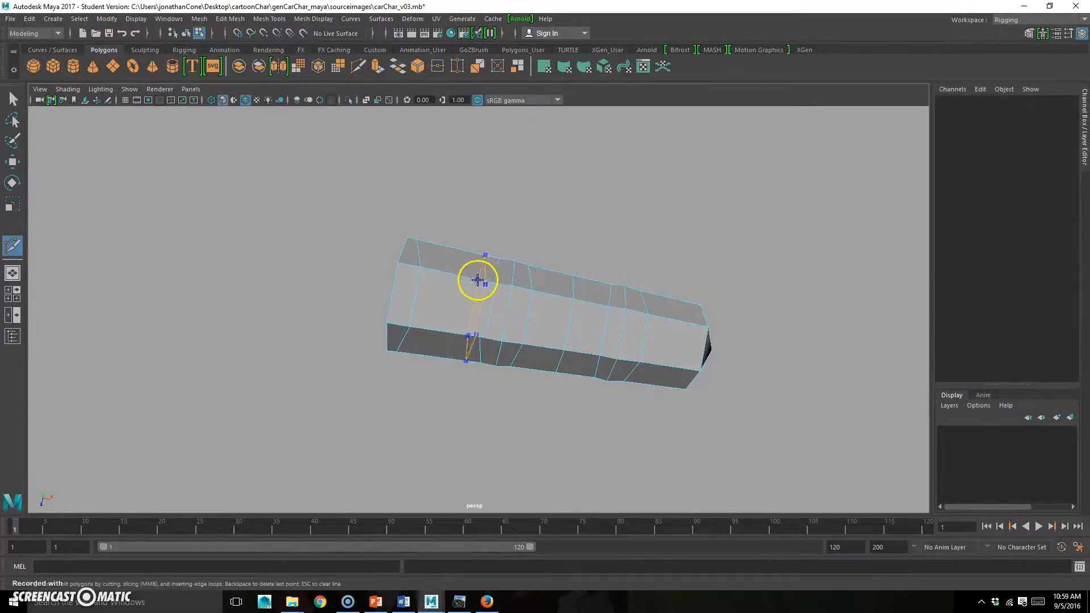
alt+drag(572, 406, 474, 355)
Step: Scale the two mid-segment edge loops inward slightly so the finger narrows between its joints
key(w)
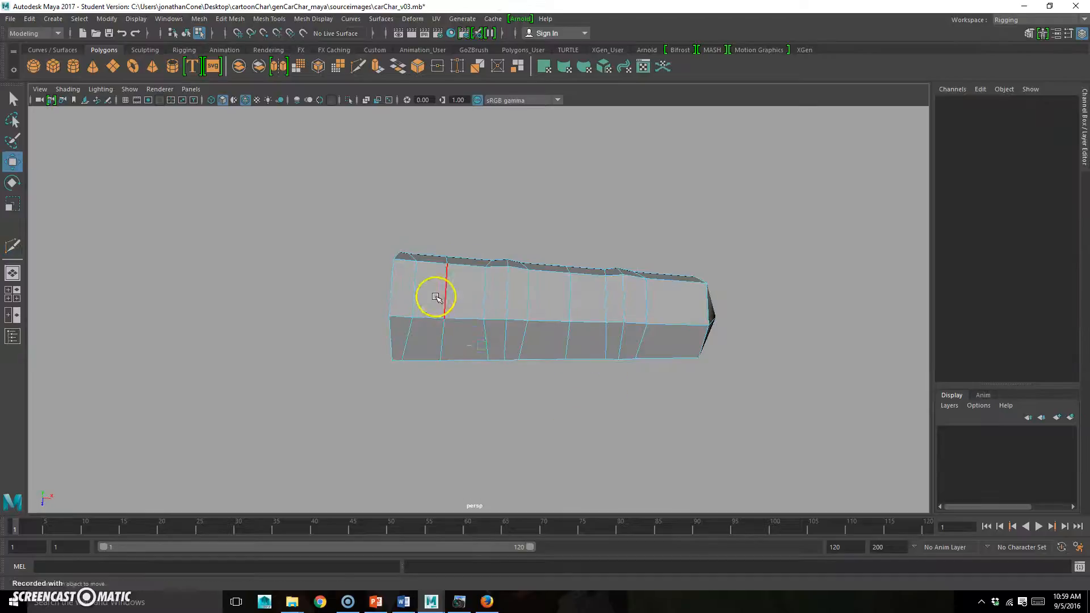
double_click(445, 290)
alt+drag(445, 290, 414, 340)
key(r)
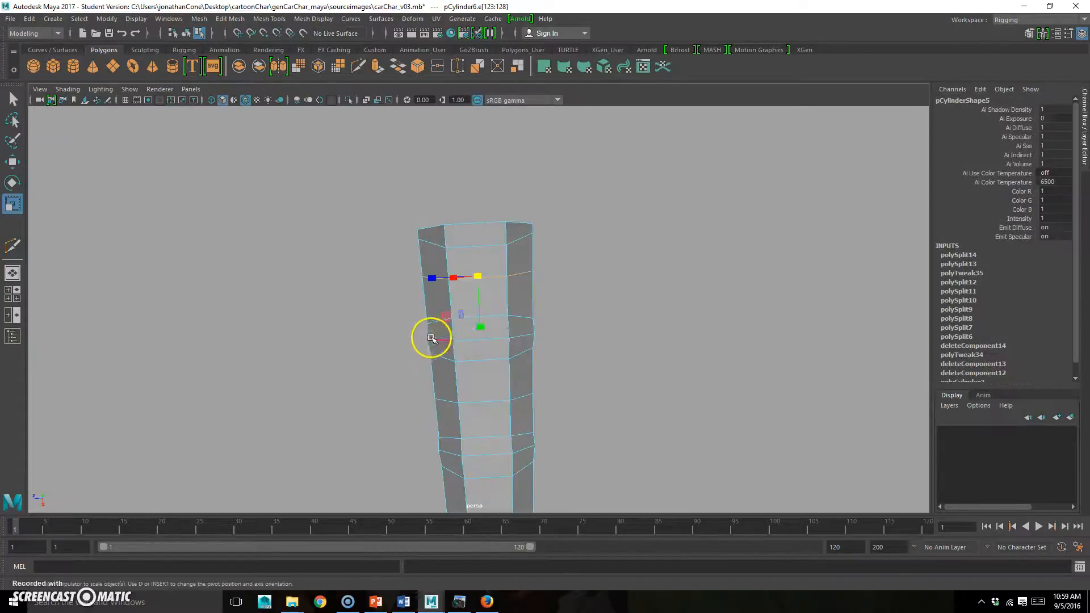
drag(476, 276, 468, 381)
double_click(474, 347)
Step: Select the fingertip's end vertices and move them slightly upward and outward from the last knuckle
alt+right_drag(468, 381, 628, 341)
right_drag(626, 274, 564, 267)
scroll(628, 322, down, 5)
drag(630, 285, 530, 433)
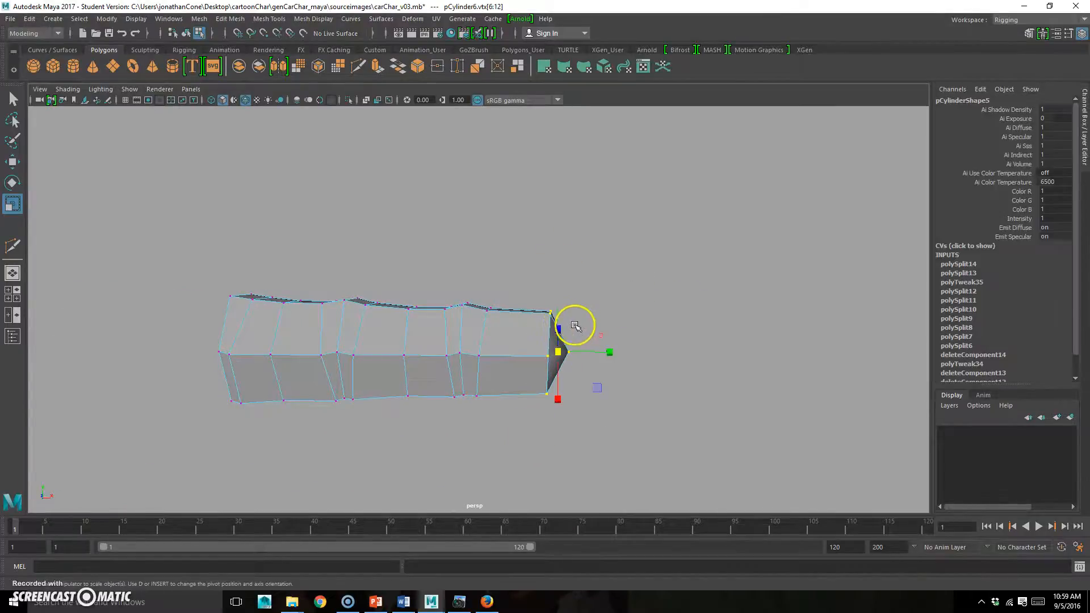
key(w)
mouse_move(594, 312)
middle_down()
mouse_move(608, 300)
mouse_move(562, 314)
mouse_move(572, 332)
mouse_move(578, 304)
middle_up()
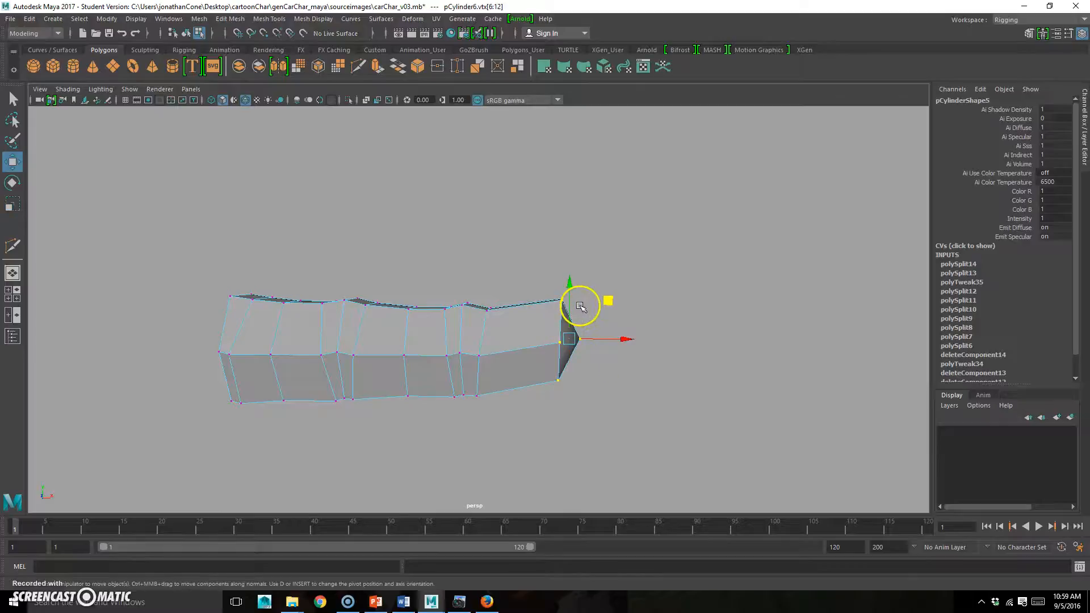
Step: Set the Rotate tool's axis orientation to World for the selected fingertip vertices
key(e)
alt+drag(675, 370, 562, 387)
alt+drag(346, 375, 467, 356)
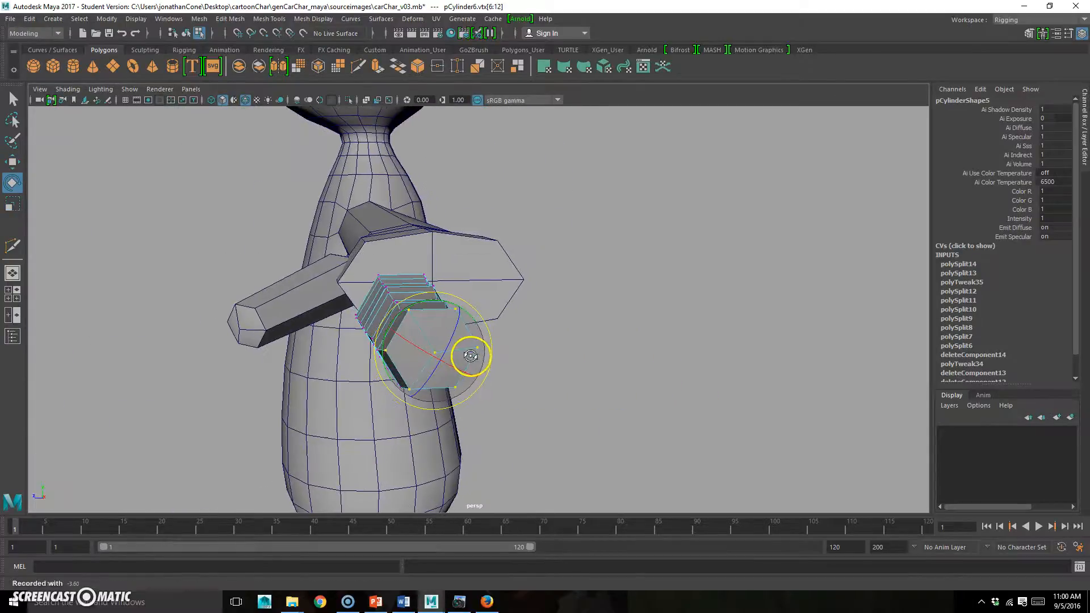
click(1073, 33)
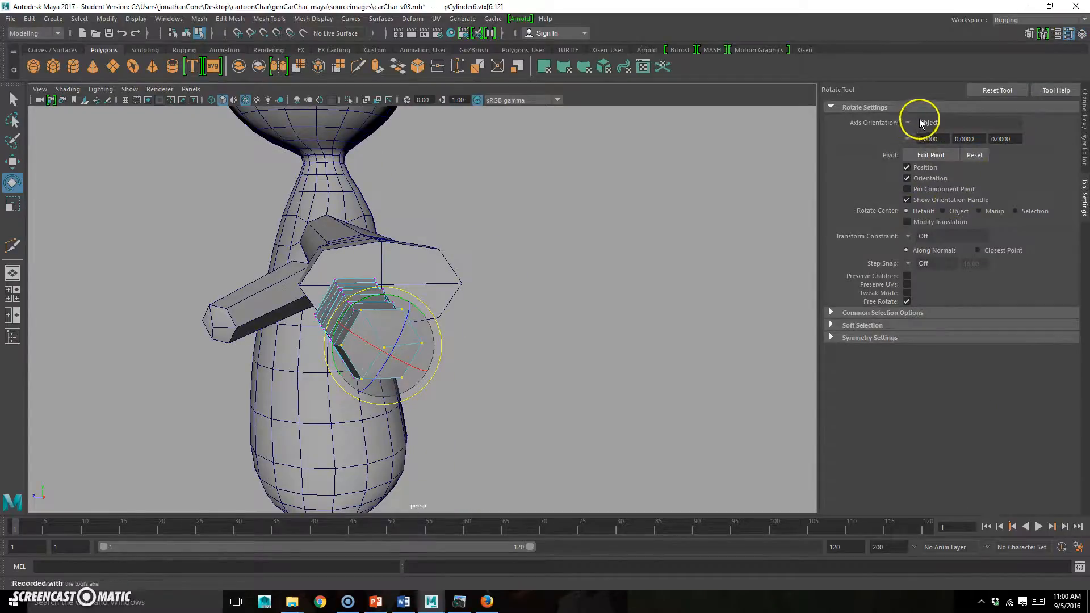
click(911, 123)
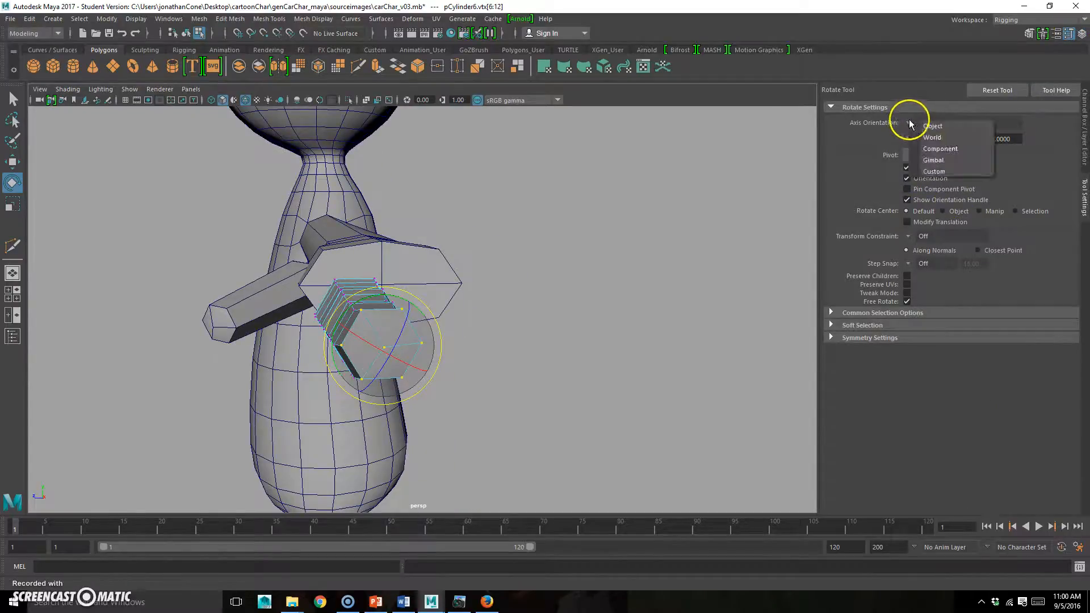
click(931, 142)
Step: Scale the fingertip's end vertices down slightly and reposition them at the end of the finger
alt+drag(406, 345, 538, 314)
key(w)
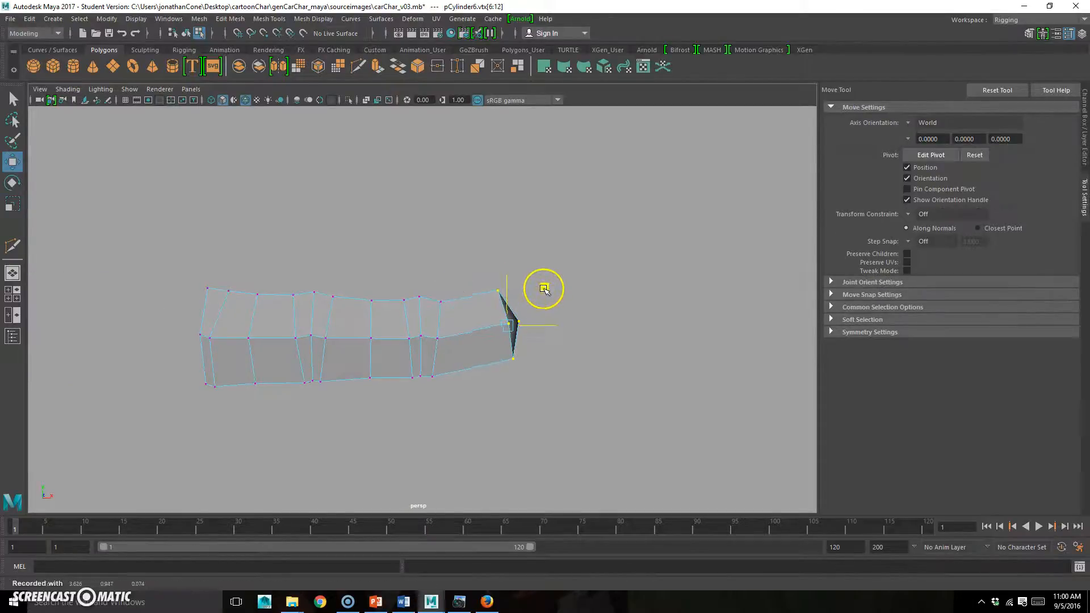
key(r)
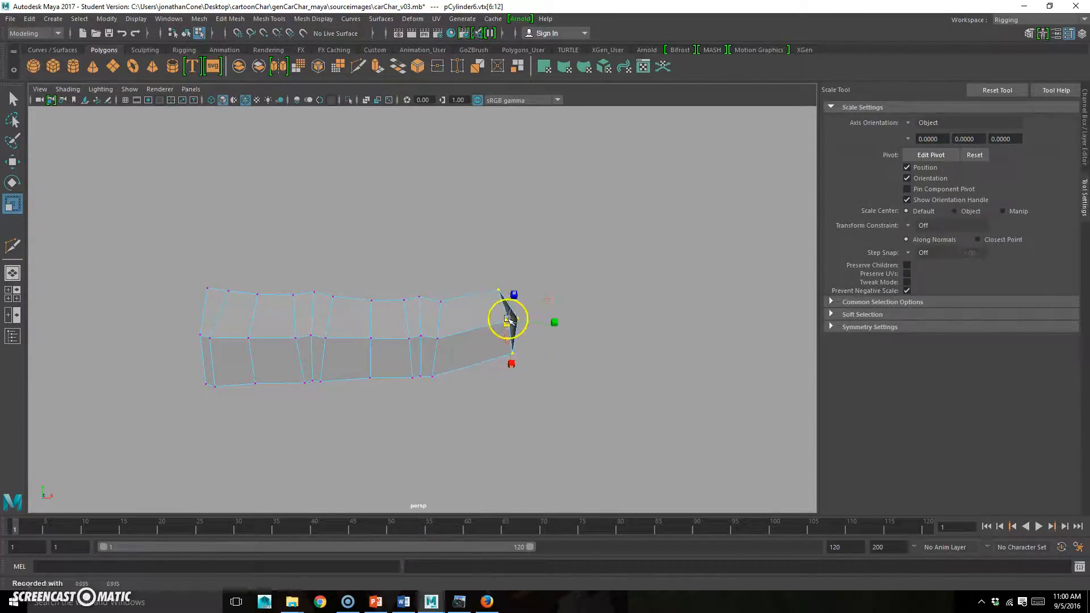
key(w)
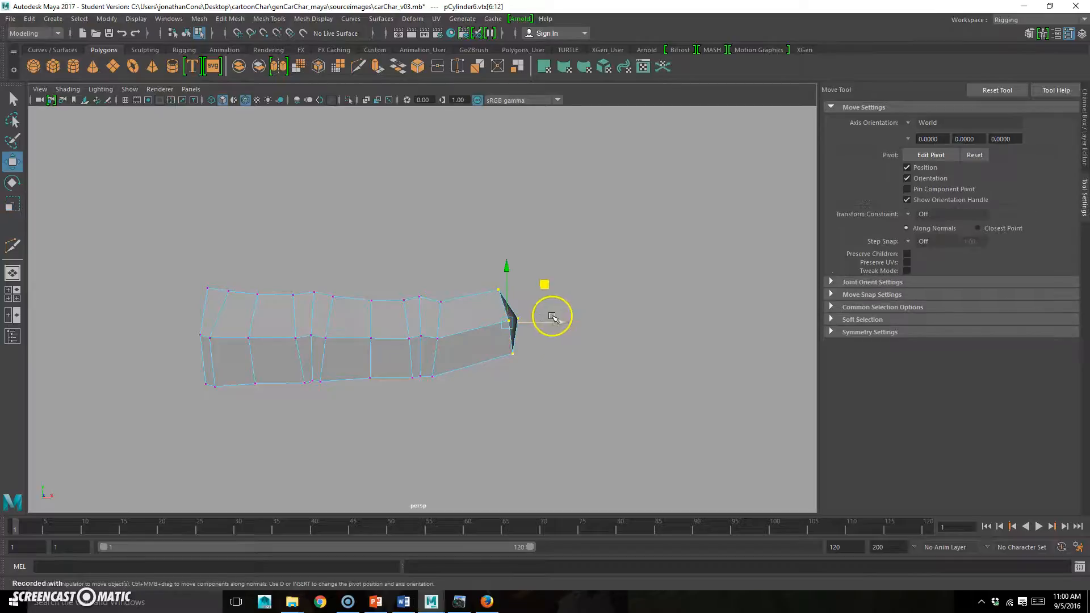
Step: Insert one edge loop midway along the fingertip segment
click(12, 248)
ctrl+click(475, 326)
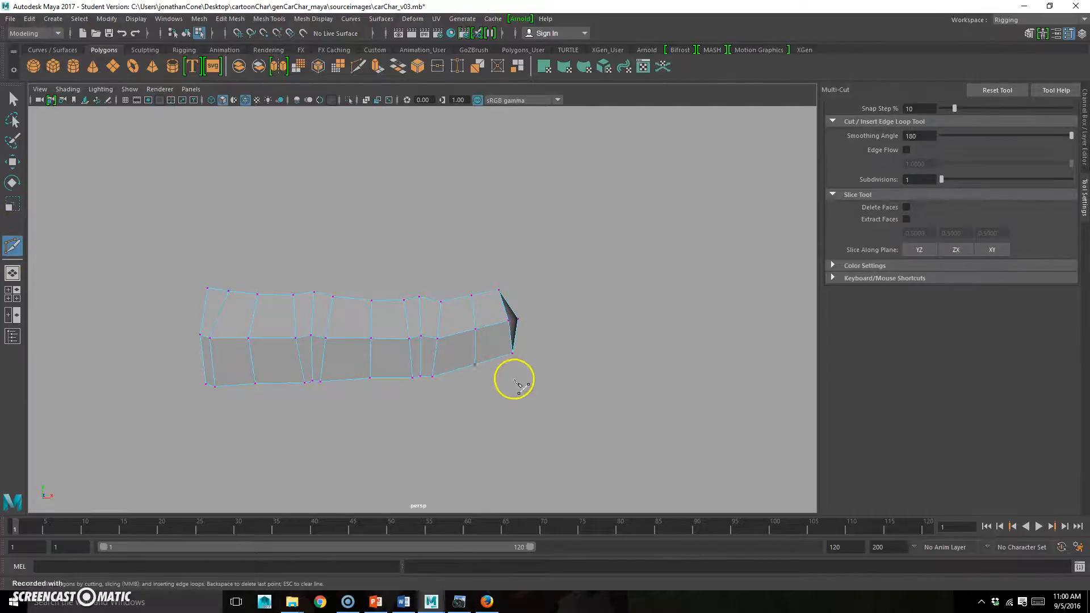
key(w)
Step: Select the full edge loop in the middle of the fingertip segment and shift it slightly to soften the tip's bend
alt+drag(471, 394, 481, 322)
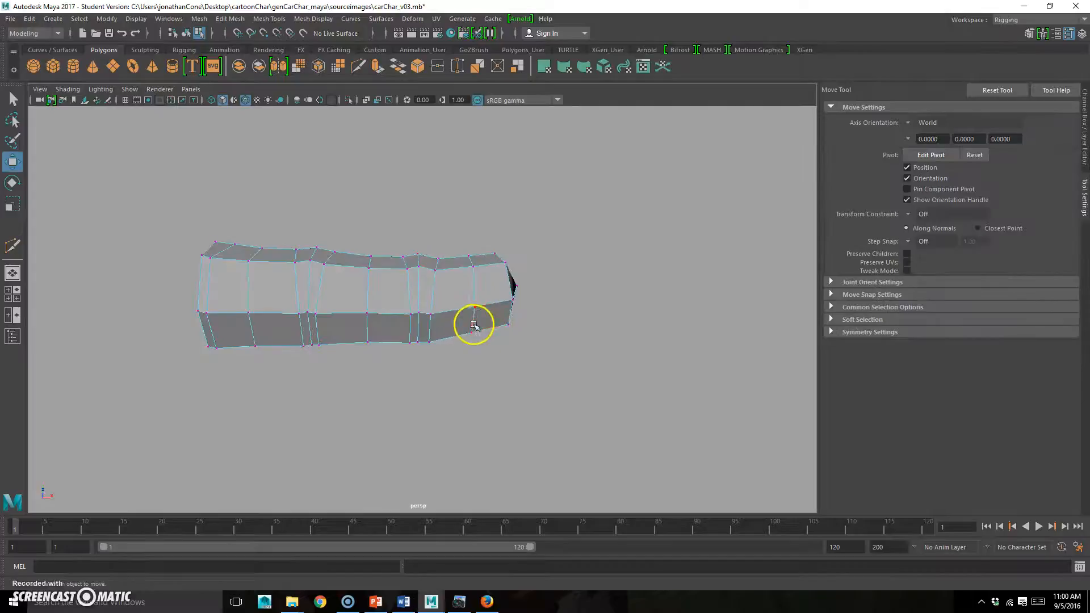
click(472, 324)
key(F10)
click(476, 322)
alt+drag(506, 414, 410, 320)
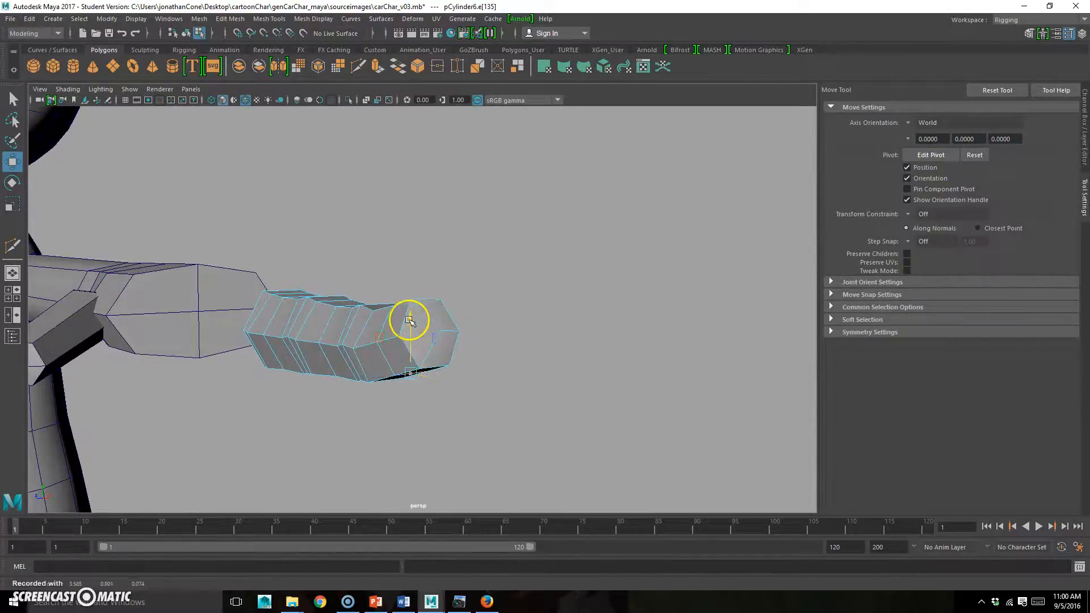
alt+drag(515, 350, 478, 314)
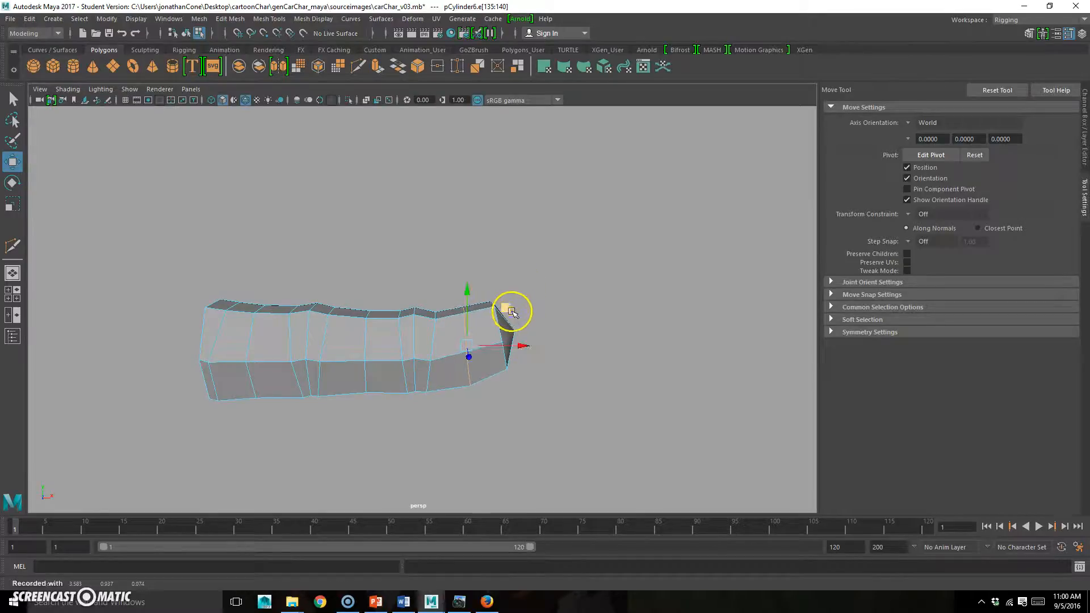
Step: Select the fingertip's end vertices, scale them down slightly, raise them a little and tilt them
alt+drag(567, 400, 511, 382)
right_drag(487, 305, 500, 292)
alt+drag(500, 292, 534, 278)
drag(487, 391, 487, 391)
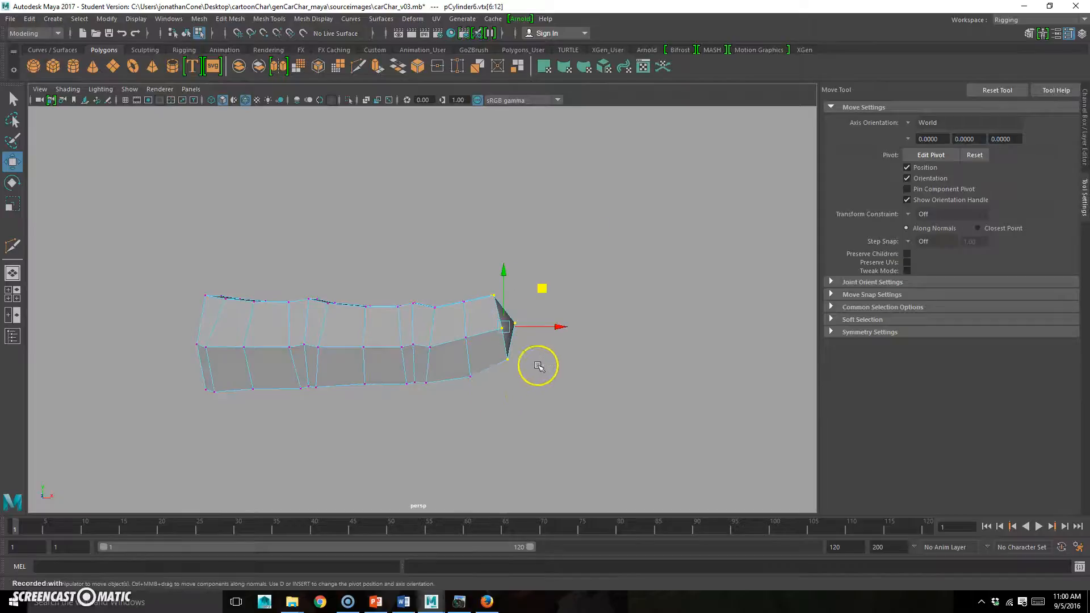
key(r)
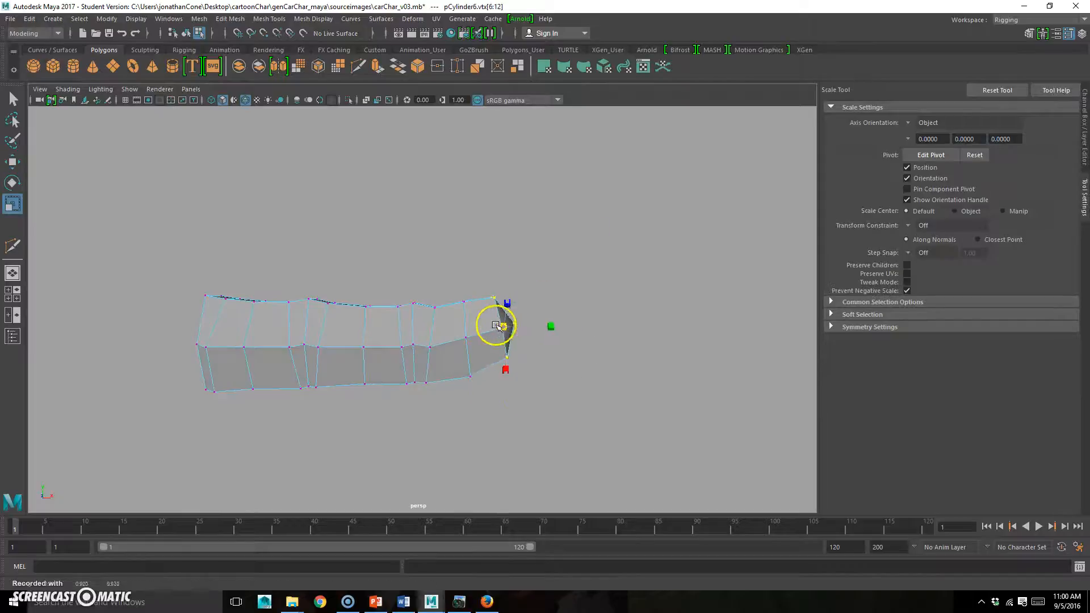
key(w)
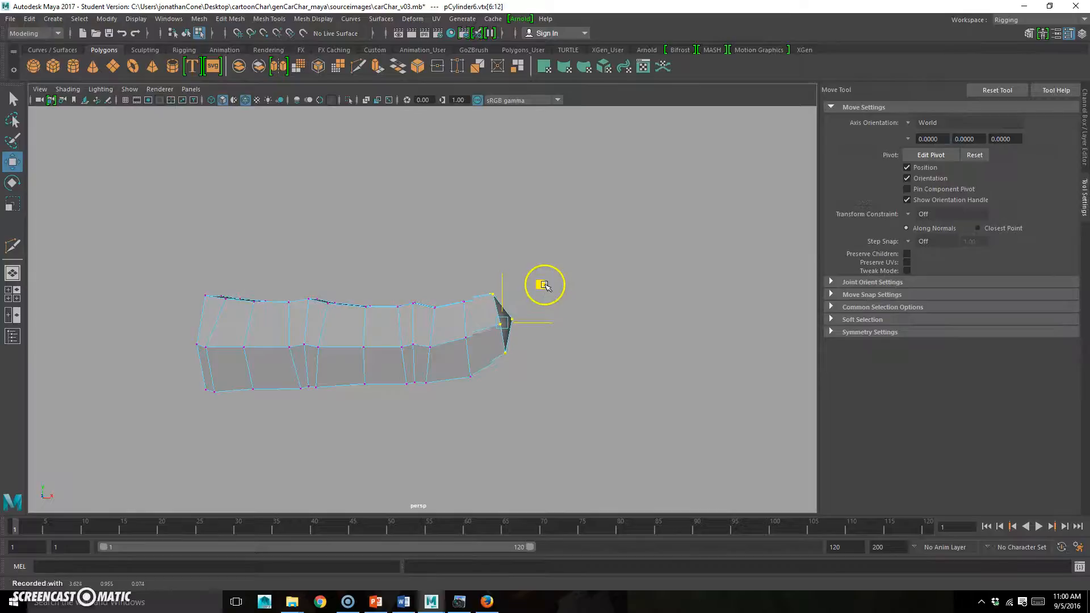
key(e)
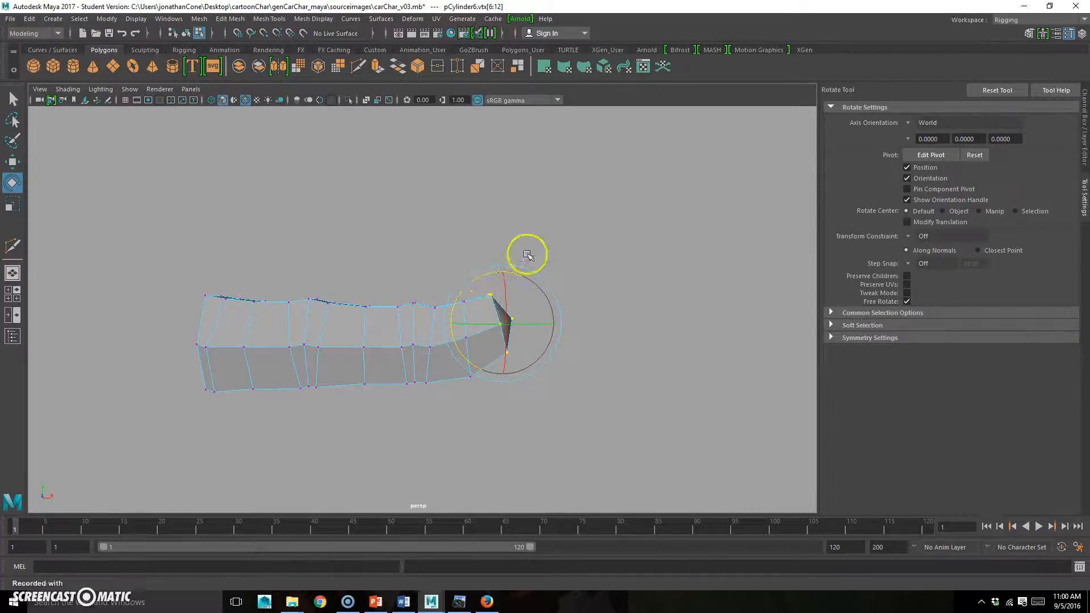
Step: Examine the finger's shape in smooth preview and with the wireframe on shaded hidden
key(F8)
alt+drag(484, 353, 637, 342)
key(3)
click(513, 419)
alt+drag(513, 418, 537, 385)
click(246, 100)
mouse_move(506, 311)
alt+mouse_down()
mouse_move(557, 343)
mouse_move(628, 343)
mouse_move(773, 304)
mouse_move(494, 333)
mouse_move(465, 310)
mouse_move(507, 311)
alt+mouse_up()
alt+drag(499, 399, 477, 419)
click(458, 370)
key(1)
alt+drag(462, 382, 500, 305)
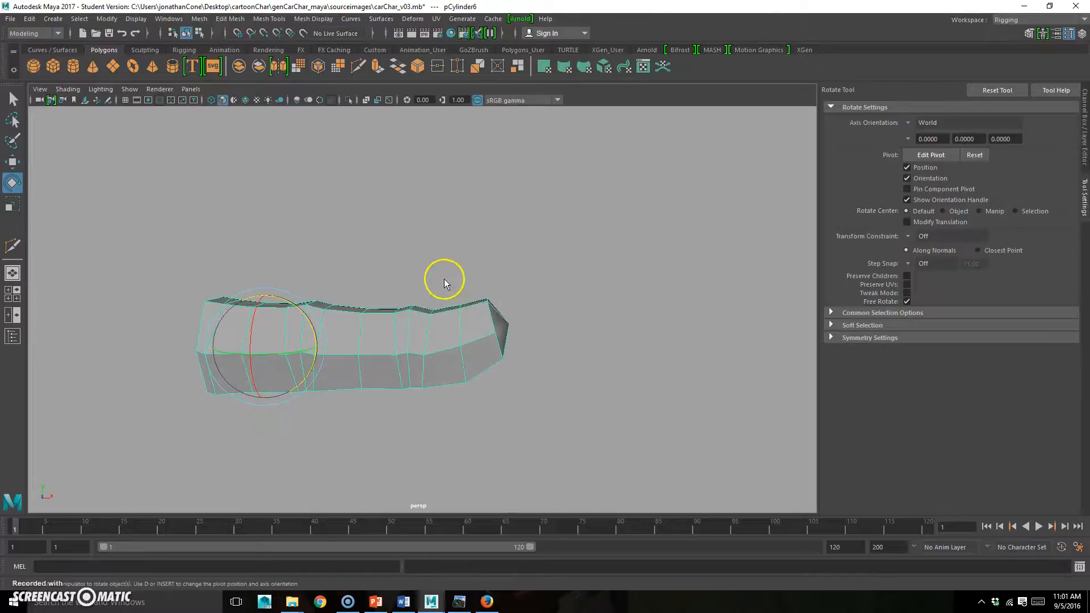
Step: Select the last two vertex rings of the fingertip, rotate them slightly and lower them to straighten the tip
drag(456, 420, 460, 426)
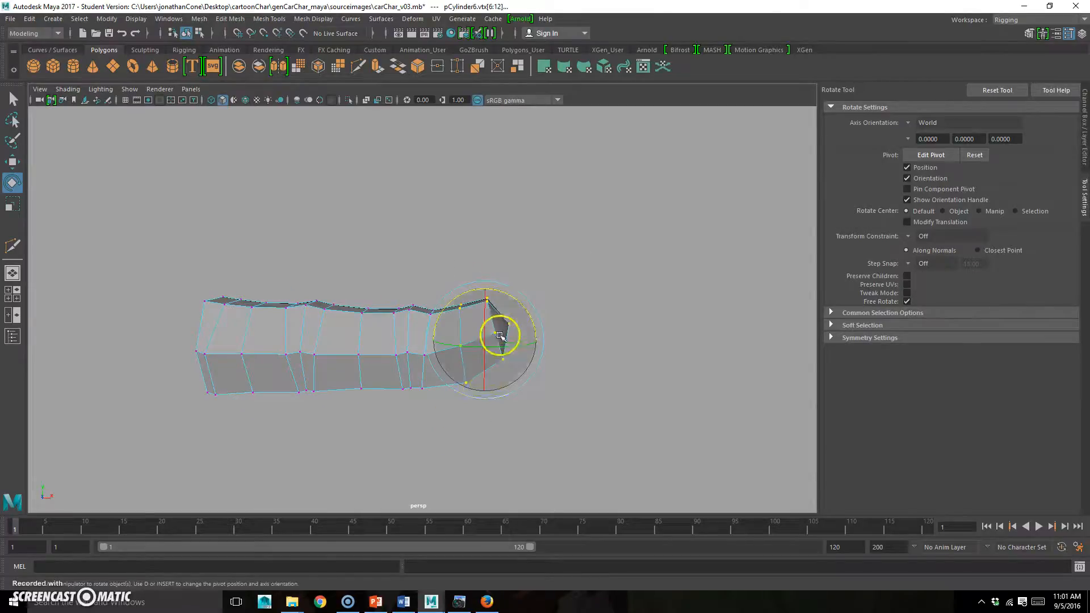
key(q)
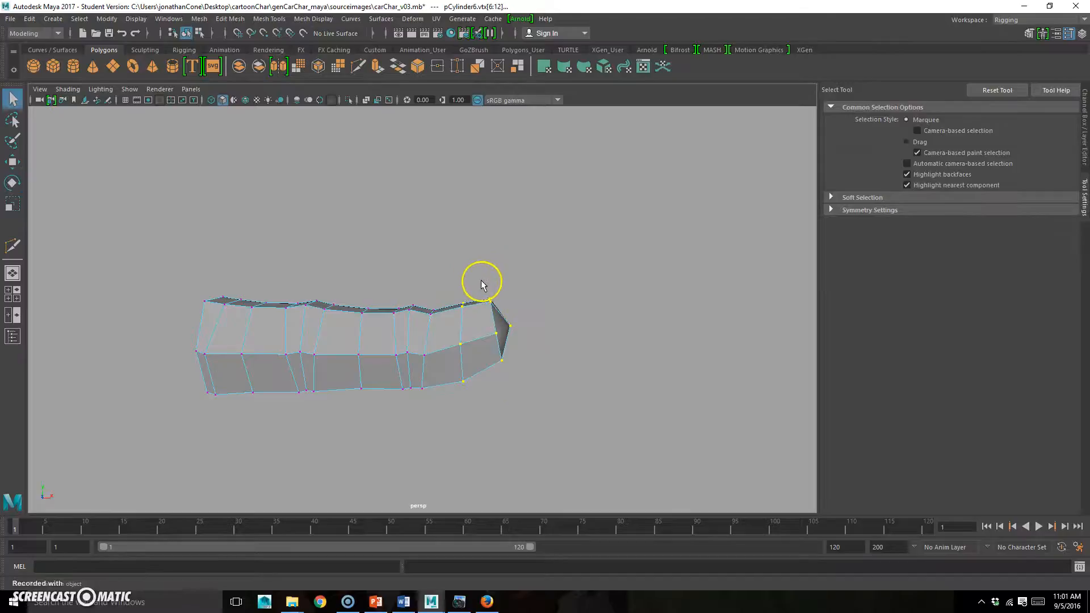
key(w)
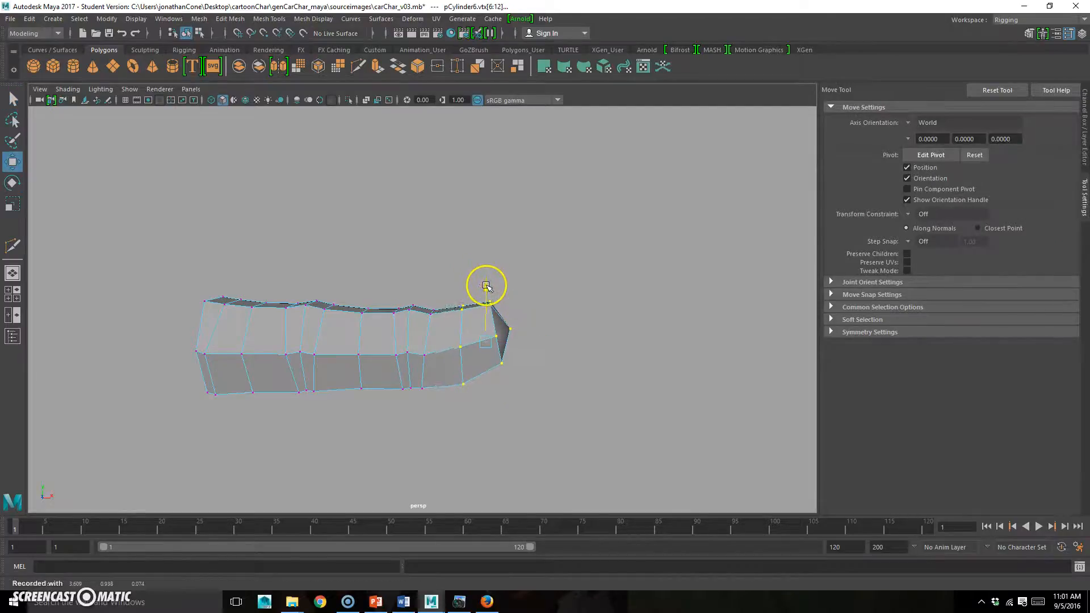
alt+middle_drag(445, 413, 589, 388)
alt+drag(514, 431, 512, 396)
Step: Select an edge on the underside of the finger's base knuckle and nudge it slightly
right_drag(460, 340, 437, 301)
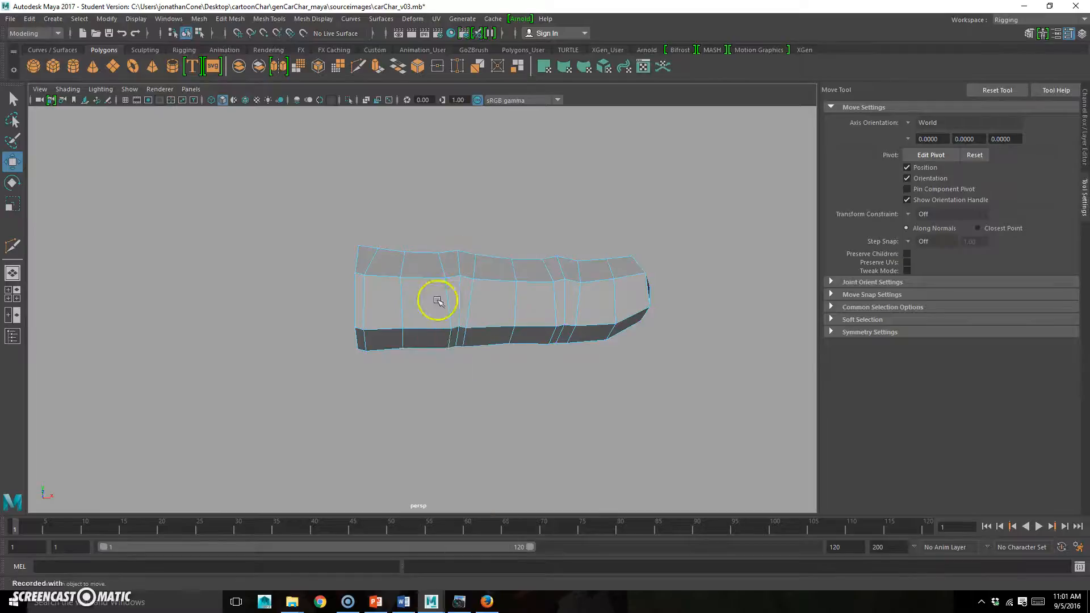
click(459, 334)
drag(497, 286, 505, 288)
mouse_move(518, 419)
alt+mouse_down()
mouse_move(571, 380)
mouse_move(499, 418)
alt+mouse_up()
right_drag(522, 318, 559, 244)
Step: Select the four faces capping the end of the palm on the body mesh and delete them
alt+drag(588, 215, 409, 397)
click(412, 241)
alt+drag(219, 284, 384, 372)
alt+right_drag(385, 372, 476, 444)
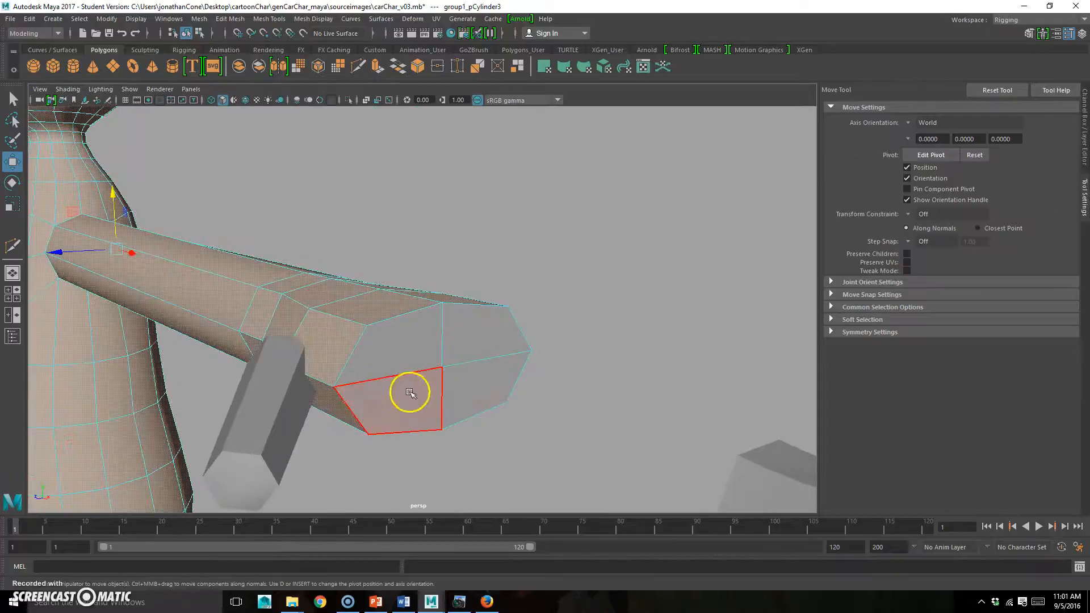
click(407, 348)
shift+click(503, 336)
shift+click(487, 394)
shift+click(387, 407)
alt+drag(387, 407, 605, 331)
ctrl+drag(580, 452, 721, 199)
alt+drag(527, 419, 575, 385)
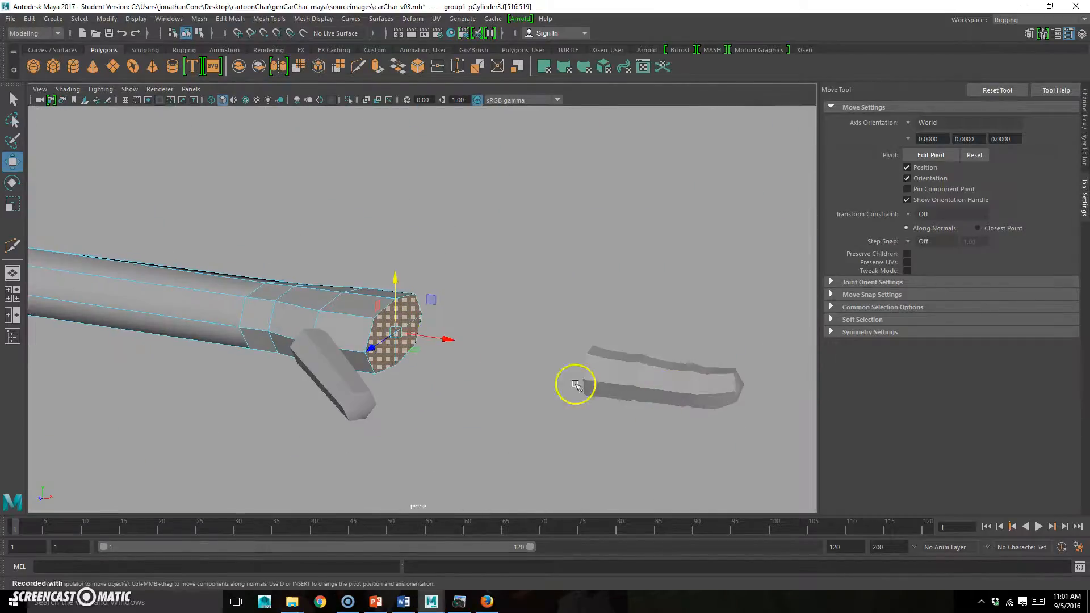
key(Delete)
Step: Move the finger farther from the hand, duplicate it, and bring the copy up to the palm's open end
alt+drag(412, 391, 402, 365)
click(552, 415)
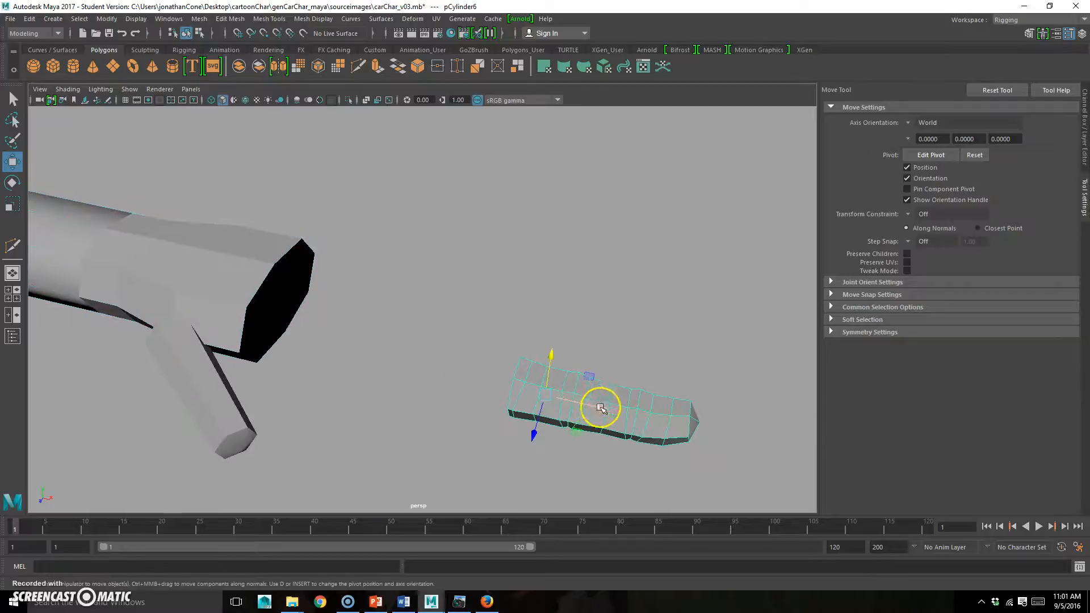
drag(601, 408, 748, 440)
alt+right_drag(734, 423, 625, 394)
alt+middle_drag(625, 394, 589, 379)
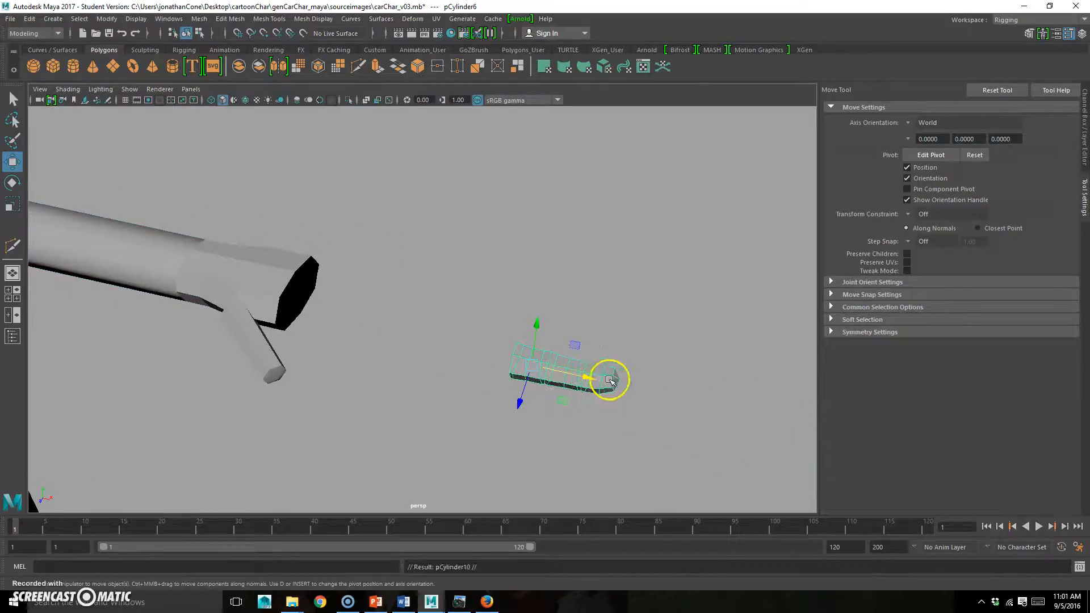
drag(591, 378, 362, 338)
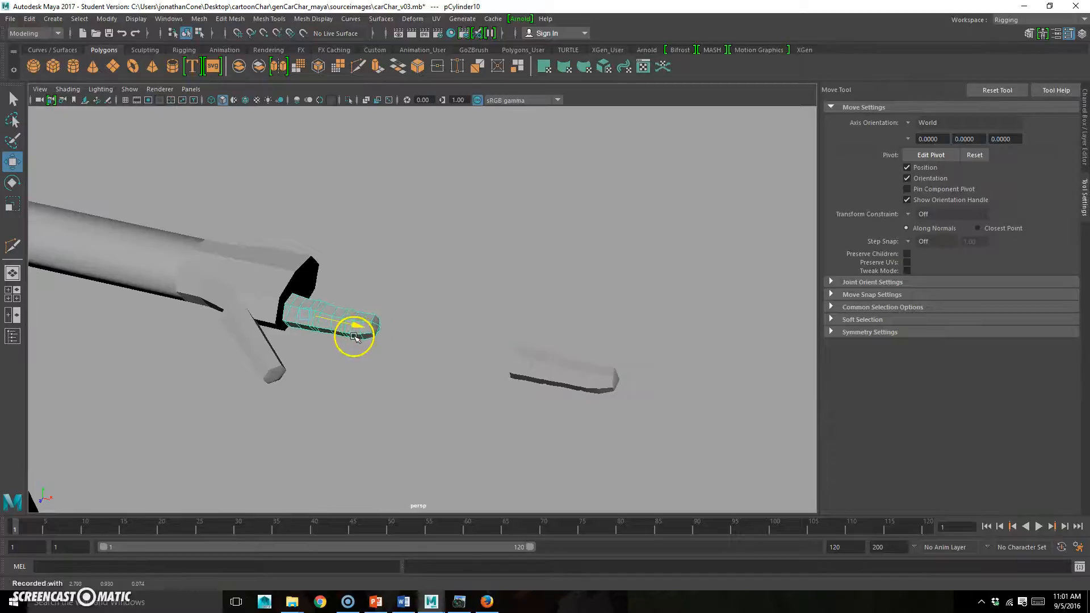
Step: Space the copied finger in front of the palm opening, duplicate it, and move the second copy alongside it
alt+right_drag(250, 338, 448, 323)
alt+middle_drag(363, 331, 596, 350)
alt+drag(596, 350, 372, 374)
alt+right_drag(373, 374, 499, 366)
alt+middle_drag(499, 366, 453, 355)
alt+drag(453, 355, 531, 336)
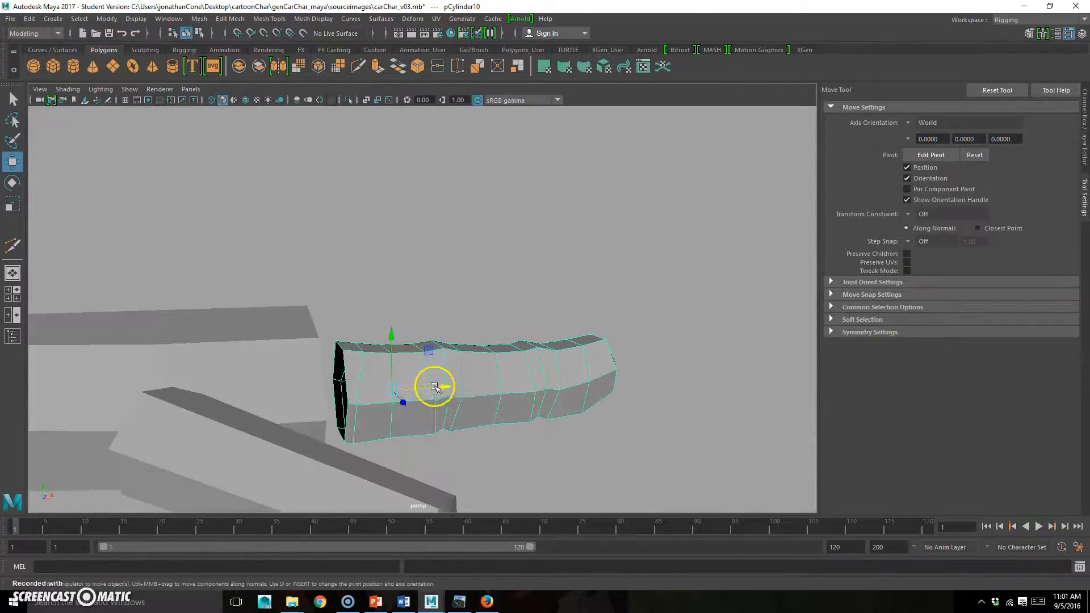
alt+drag(450, 384, 378, 411)
middle_drag(345, 368, 384, 314)
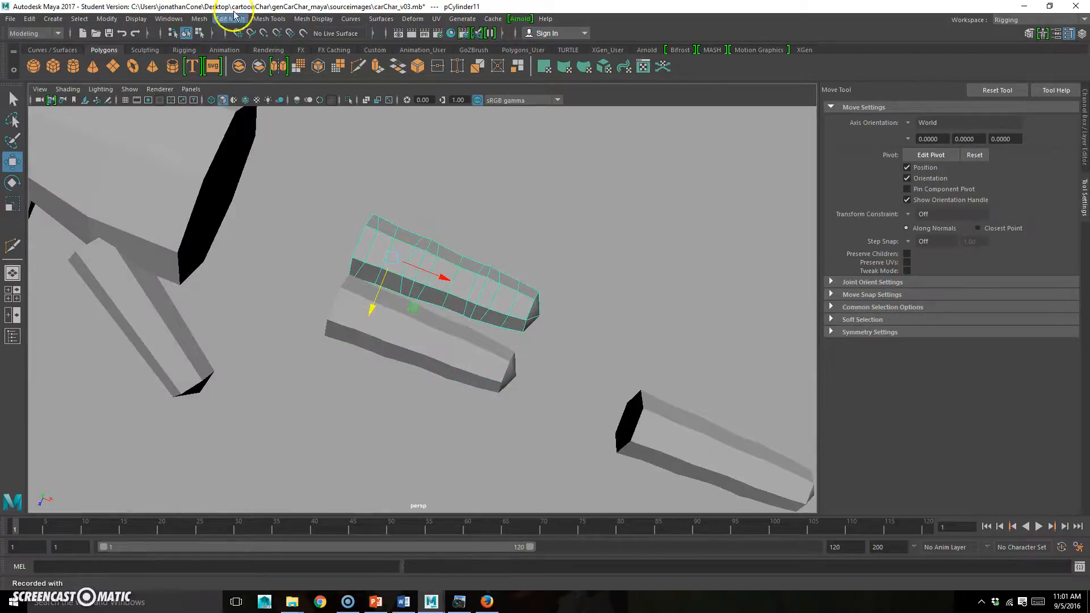
Step: Show the wireframe on shaded and adjust the second finger sideways so its base edge meets the first finger's
click(246, 102)
alt+right_drag(311, 350, 501, 299)
alt+middle_drag(368, 283, 406, 335)
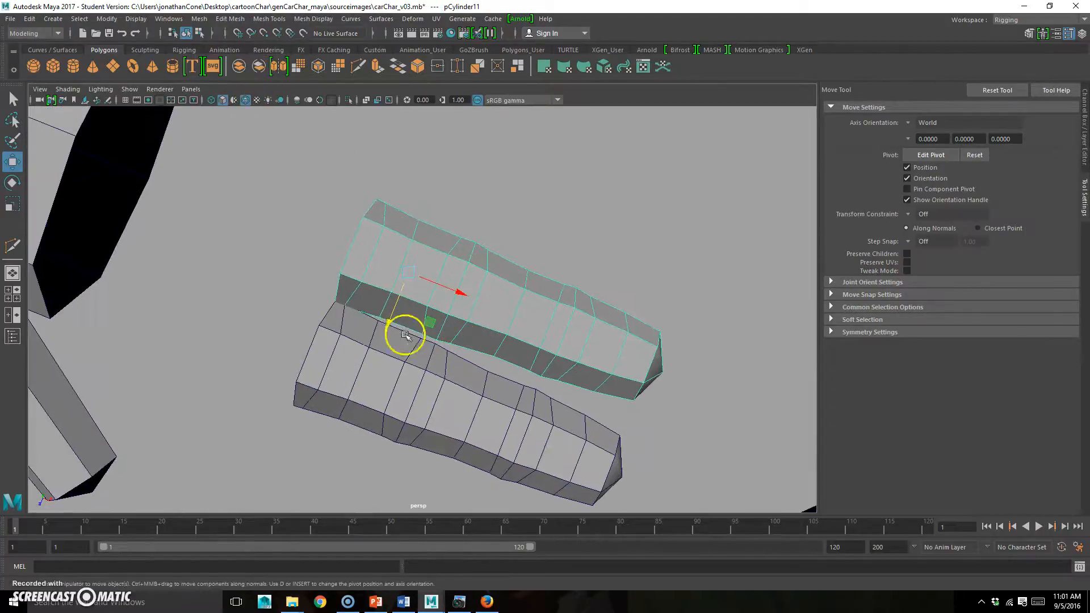
drag(388, 322, 345, 306)
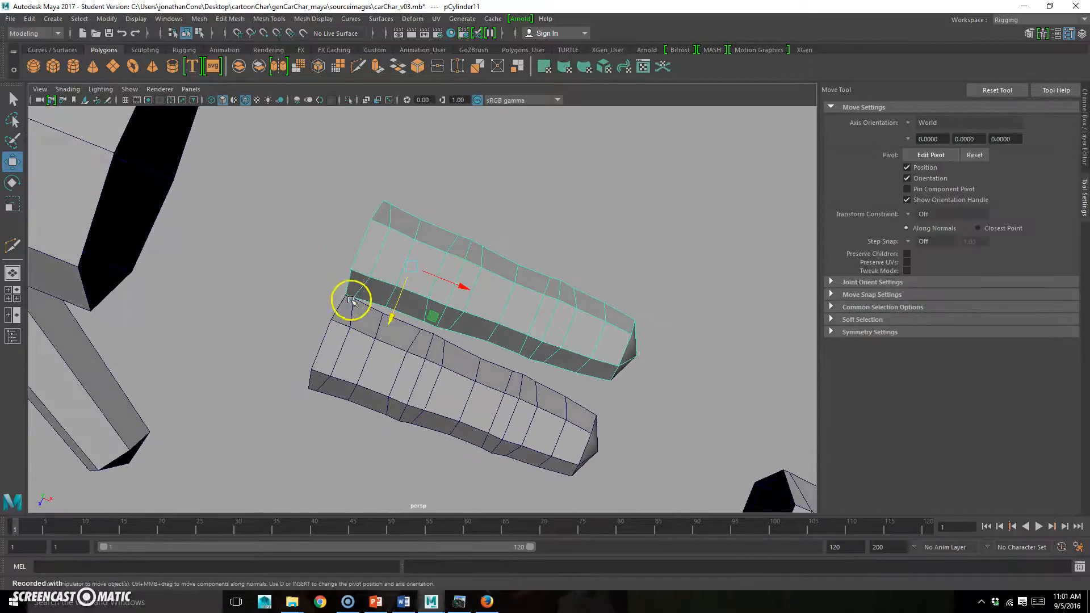
Step: Duplicate the second finger and move the copy sideways to form a third finger next to it
alt+right_drag(351, 300, 475, 305)
alt+middle_drag(353, 306, 455, 318)
alt+middle_drag(561, 327, 436, 316)
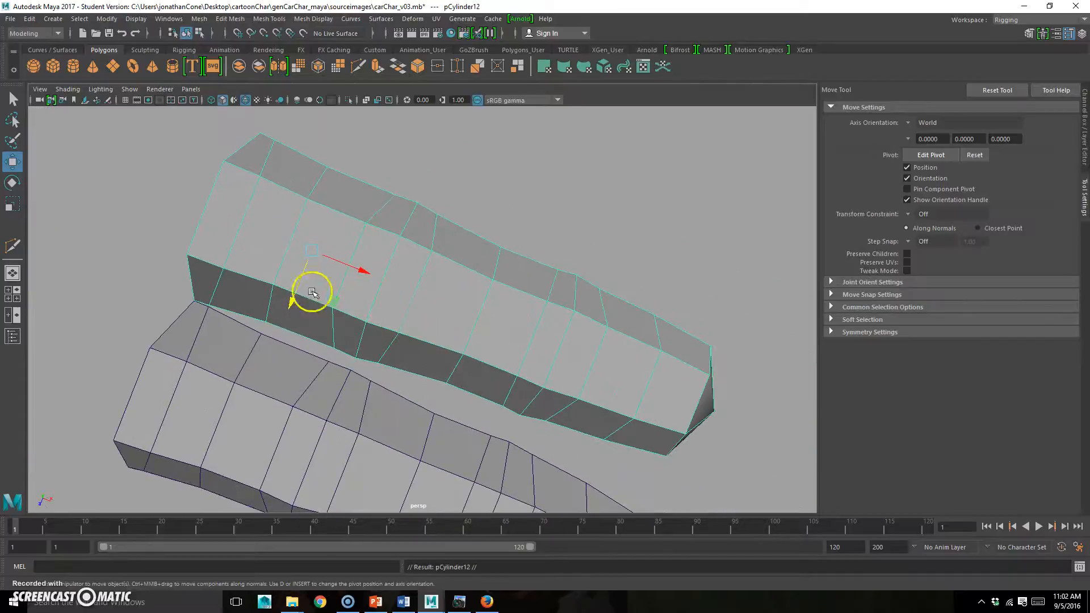
drag(288, 307, 399, 159)
alt+right_drag(492, 217, 353, 306)
alt+drag(352, 307, 503, 292)
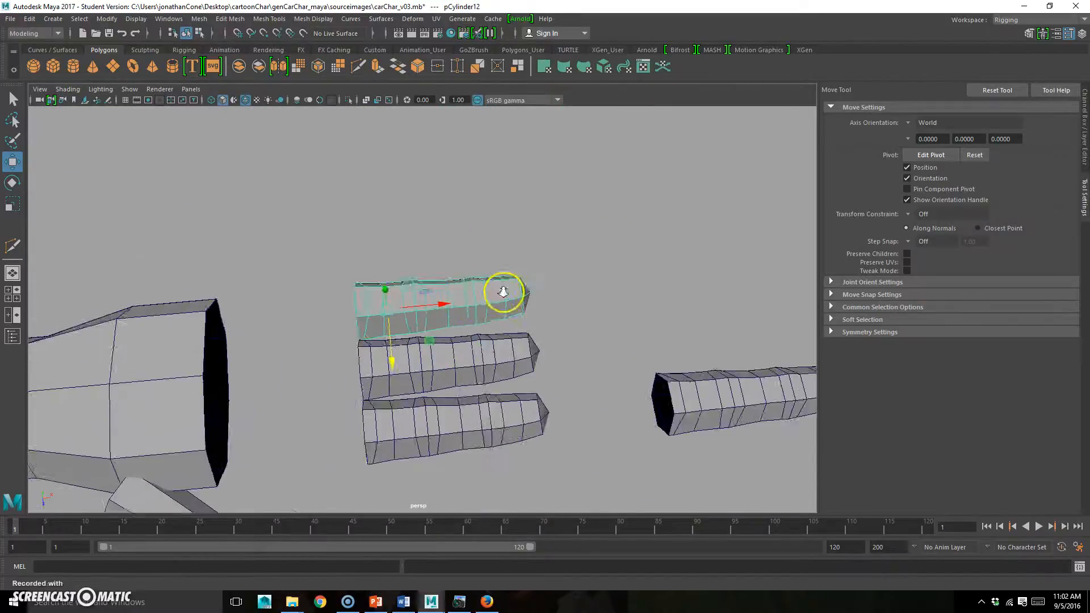
Step: Move the pivot of each of the three copied fingers back to its open base end
alt+middle_drag(446, 315, 509, 289)
key(d)
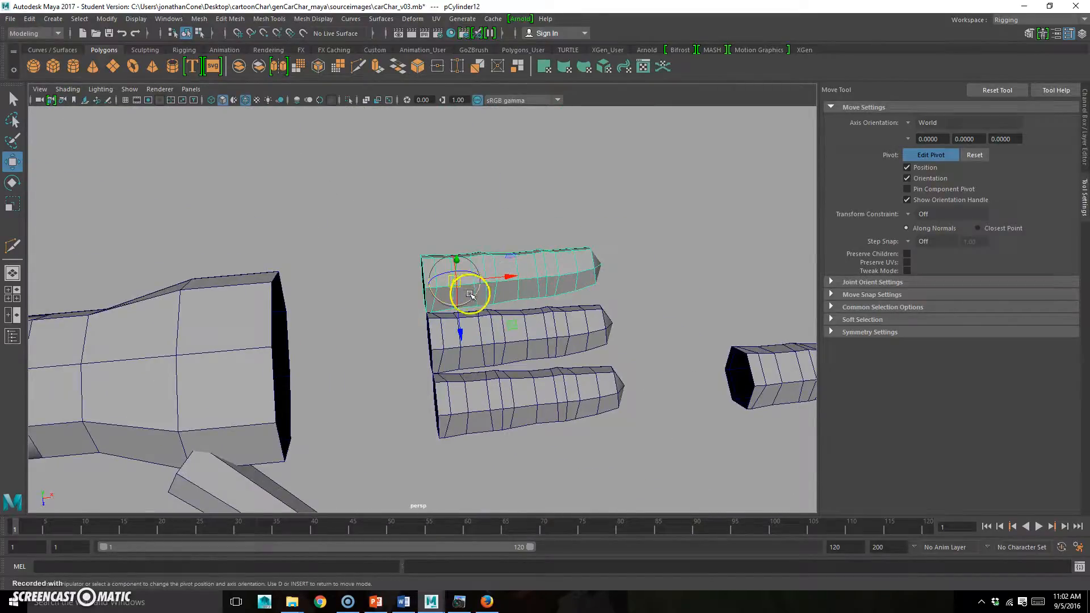
drag(514, 278, 472, 285)
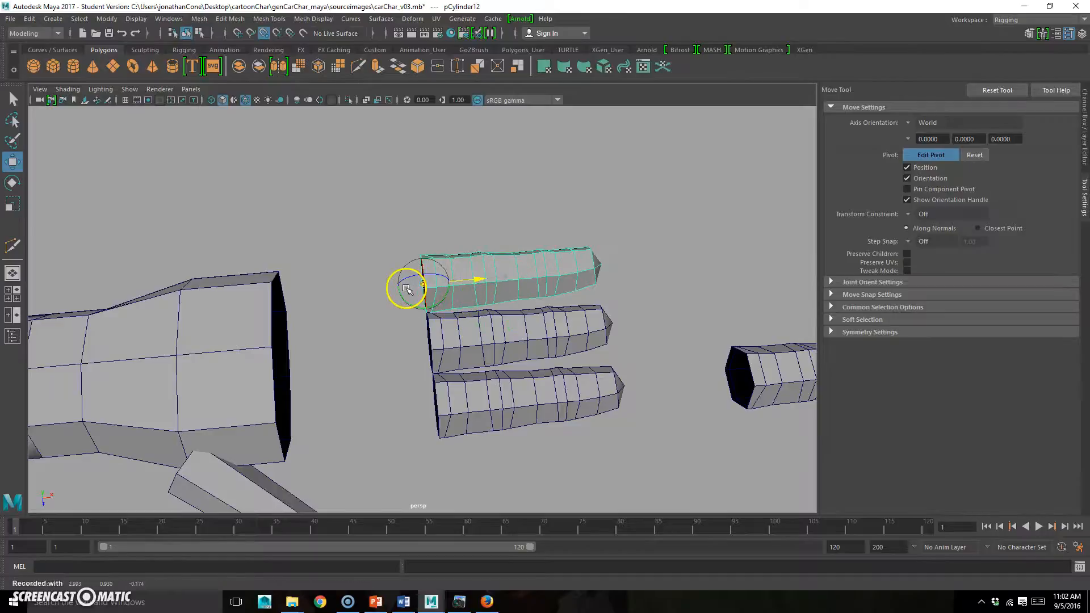
click(554, 348)
key(d)
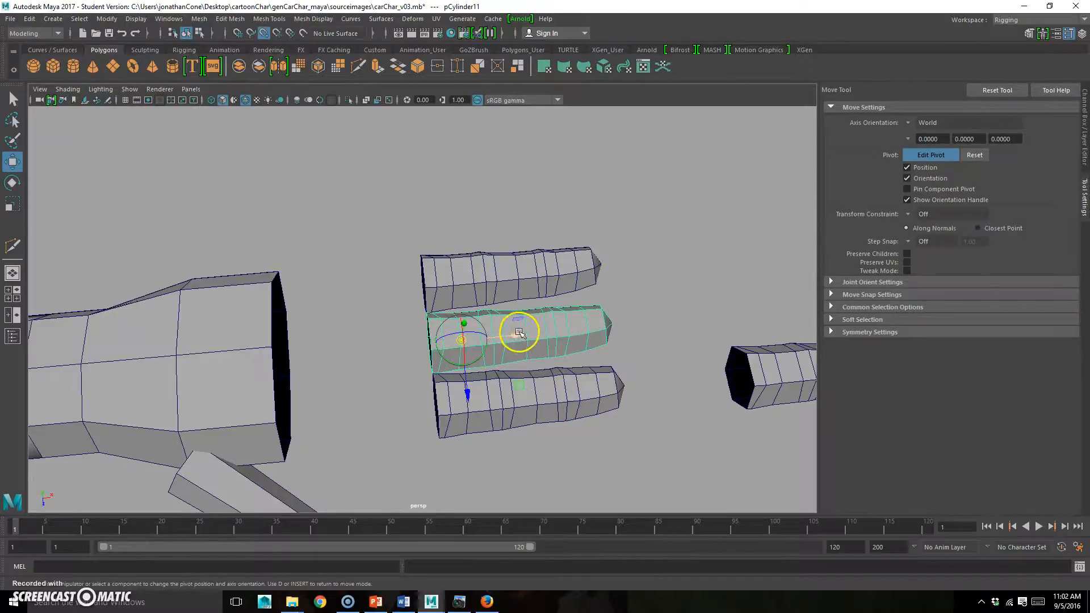
key(d)
click(548, 403)
key(d)
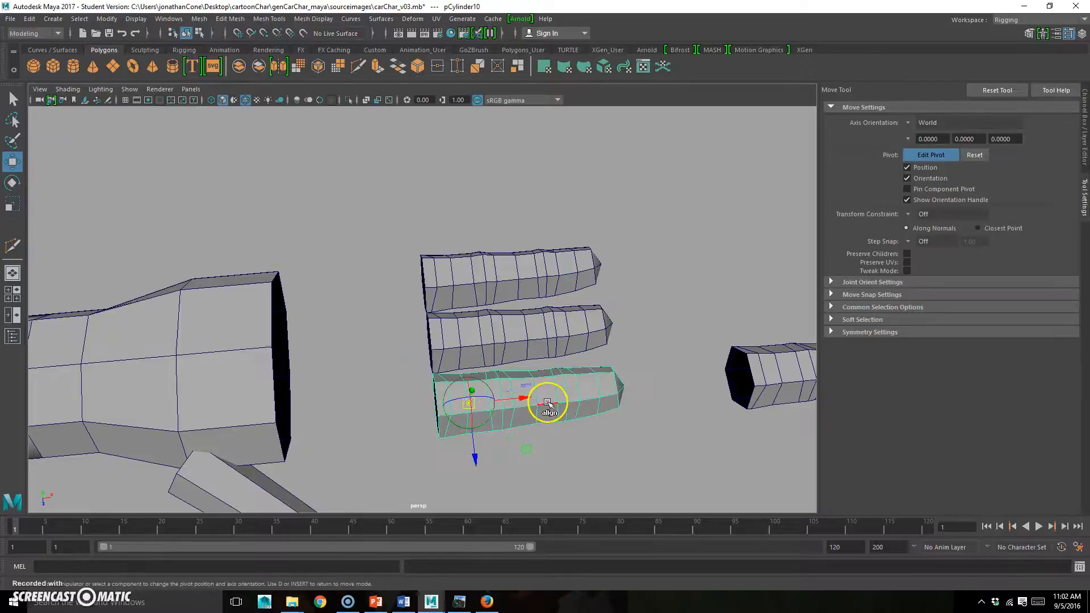
drag(519, 396, 414, 401)
key(d)
Step: Scale the middle finger lengthwise from its base so it extends farther than the neighbouring fingers
click(499, 325)
alt+drag(498, 324, 485, 370)
key(r)
click(527, 317)
click(487, 297)
alt+drag(486, 297, 443, 308)
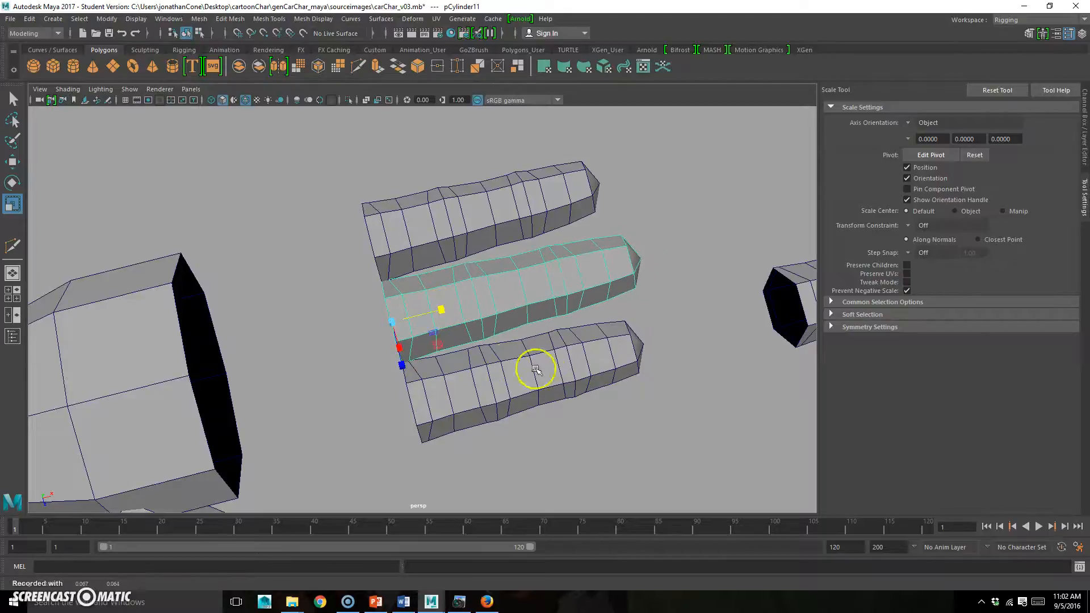
Step: Scale the outer finger down uniformly from its base so it is smaller than its neighbours
alt+drag(448, 406, 361, 280)
click(330, 336)
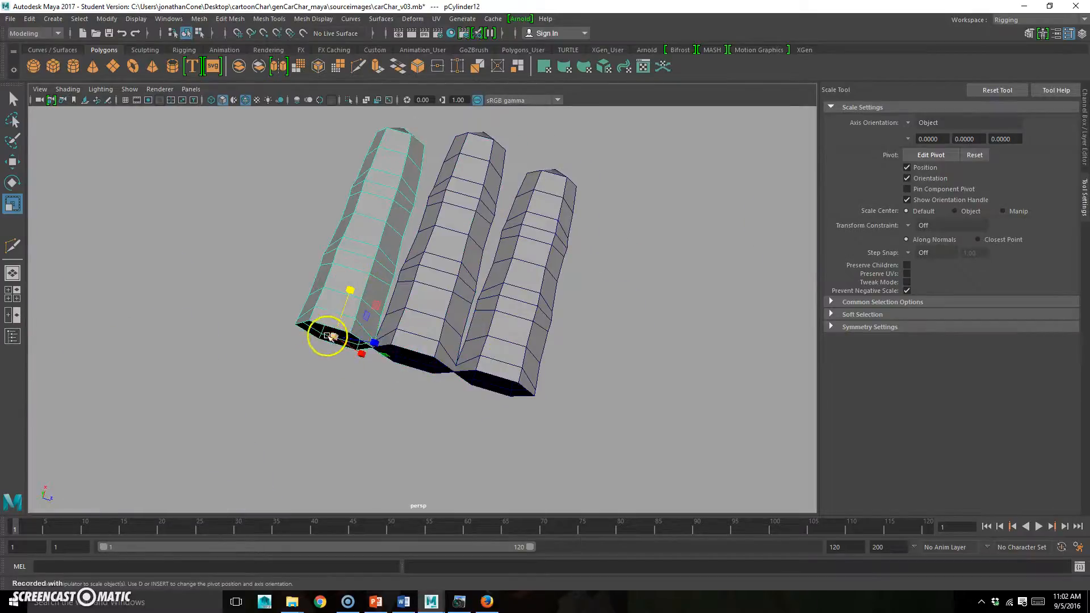
drag(333, 337, 516, 250)
alt+middle_drag(515, 249, 523, 312)
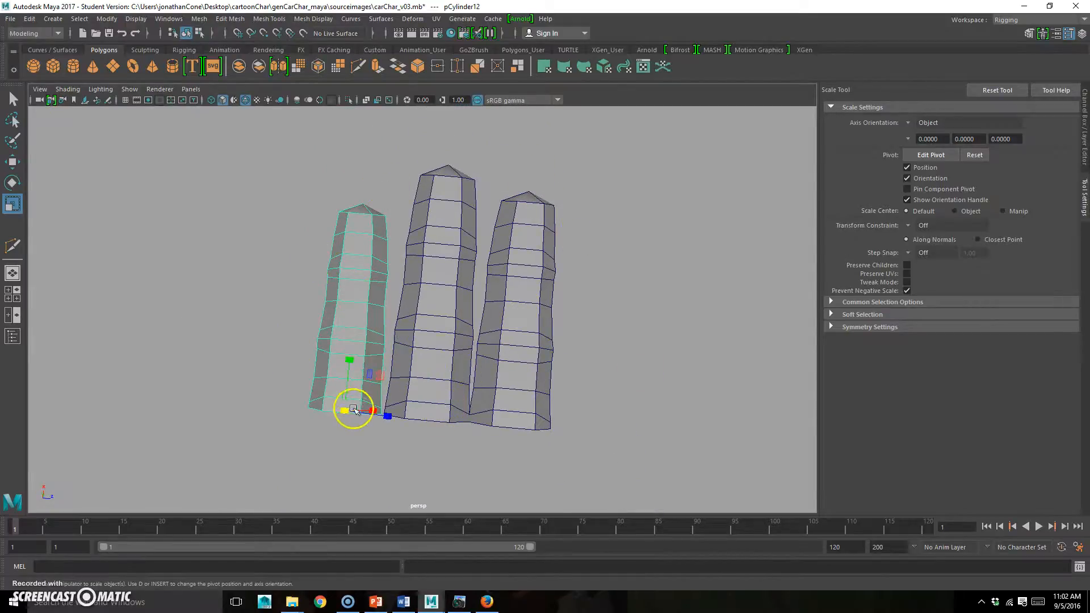
Step: Move the smallest finger sideways so its base corner meets the middle finger's base
alt+drag(341, 415, 474, 413)
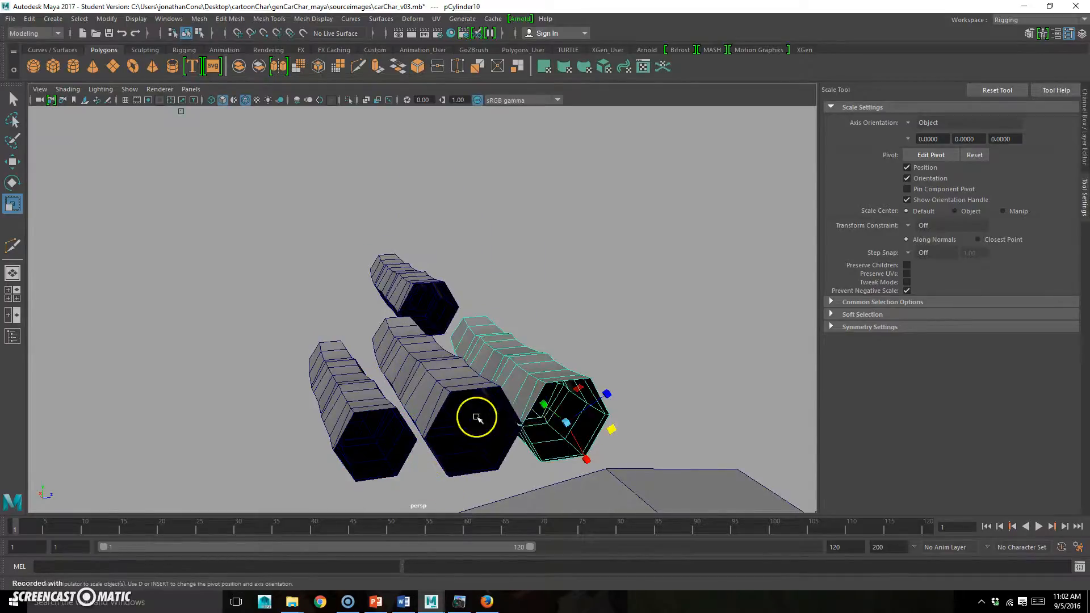
click(487, 450)
key(w)
alt+drag(486, 450, 501, 470)
click(359, 443)
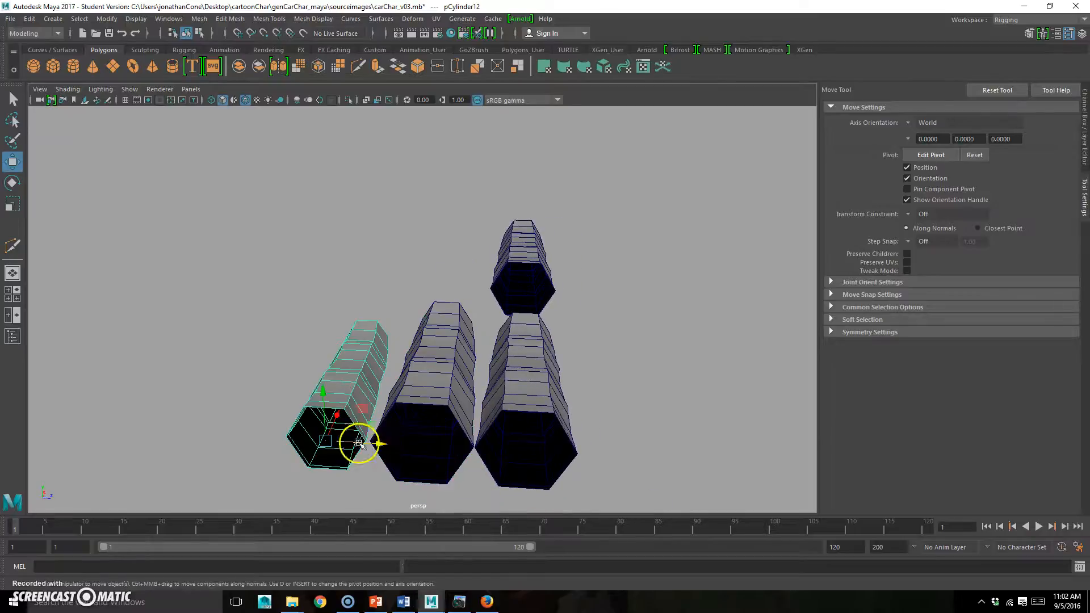
drag(383, 445, 388, 447)
alt+drag(523, 416, 290, 418)
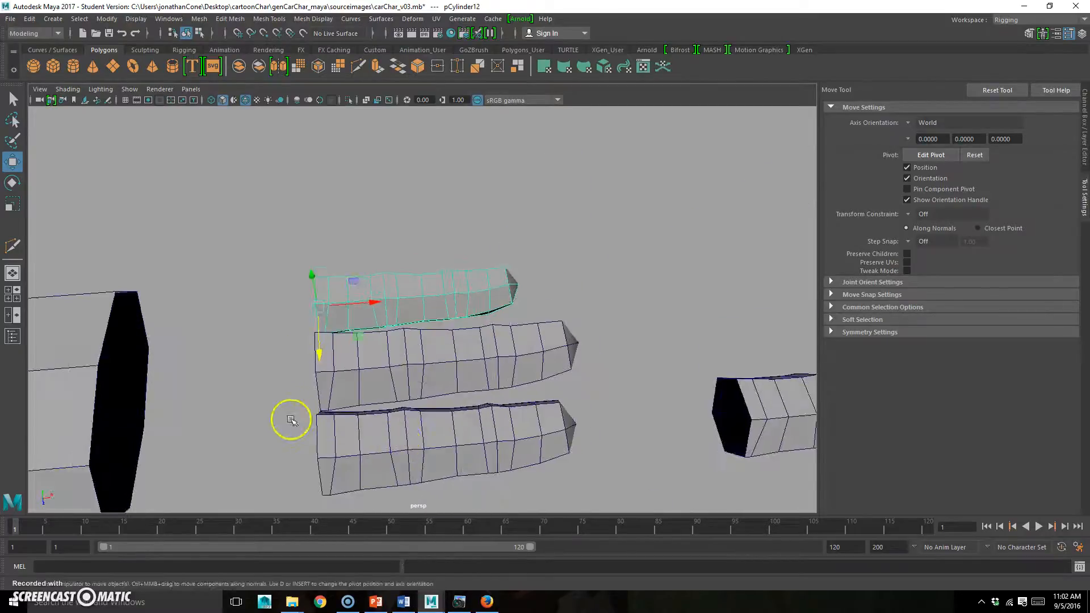
Step: Select all three copied fingers and combine them into one mesh
alt+right_drag(289, 418, 437, 428)
alt+middle_drag(437, 428, 495, 320)
alt+drag(495, 319, 402, 348)
alt+right_drag(402, 348, 425, 373)
alt+drag(426, 373, 434, 366)
drag(403, 411, 490, 254)
alt+drag(503, 269, 565, 294)
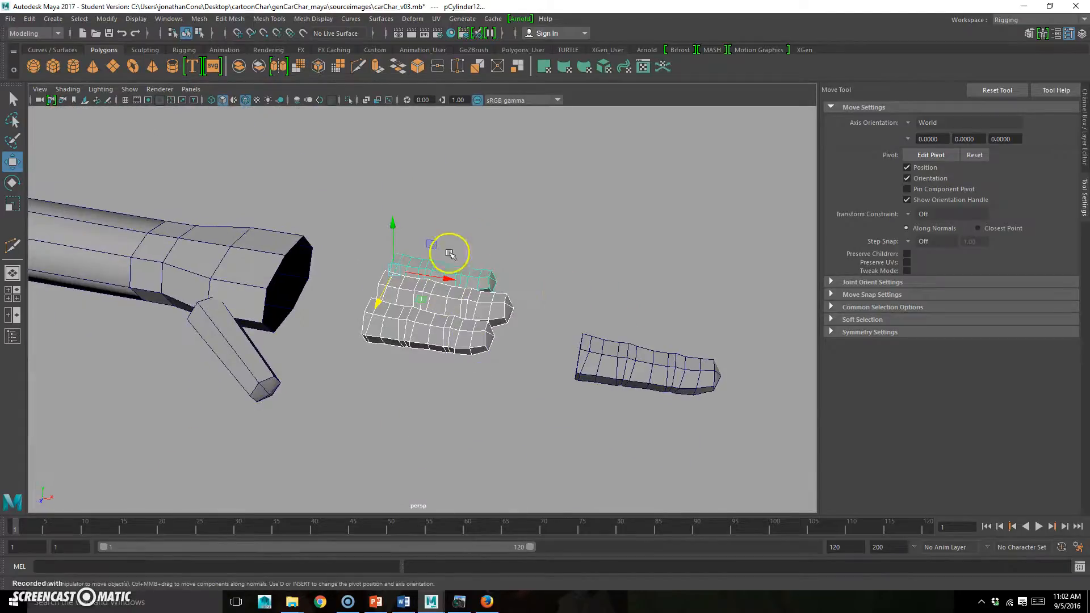
click(239, 66)
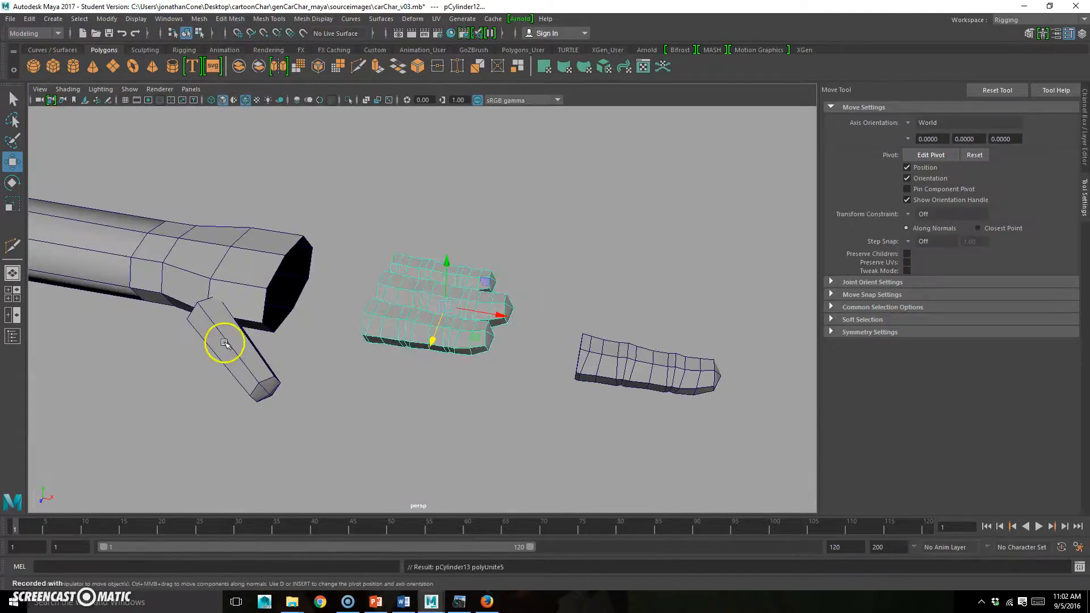
Step: Weld the touching base side vertices of the middle finger and its larger neighbour with Target Weld, merging to center
alt+right_drag(224, 341, 348, 352)
alt+drag(348, 352, 227, 390)
alt+right_drag(226, 389, 400, 307)
alt+middle_drag(401, 308, 427, 257)
alt+right_drag(427, 256, 433, 316)
alt+drag(433, 316, 446, 327)
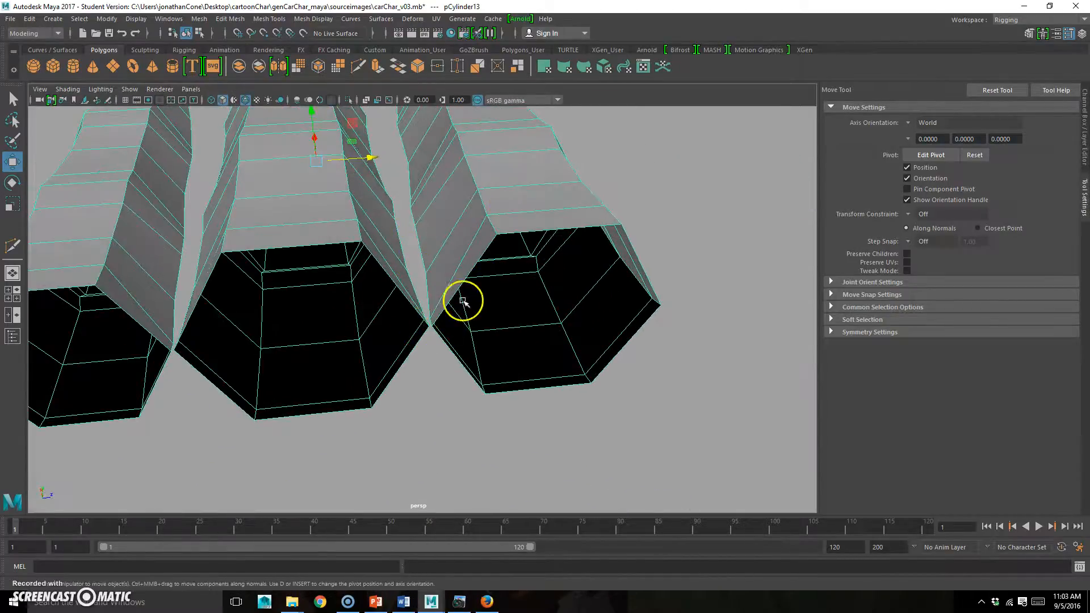
right_drag(518, 291, 459, 280)
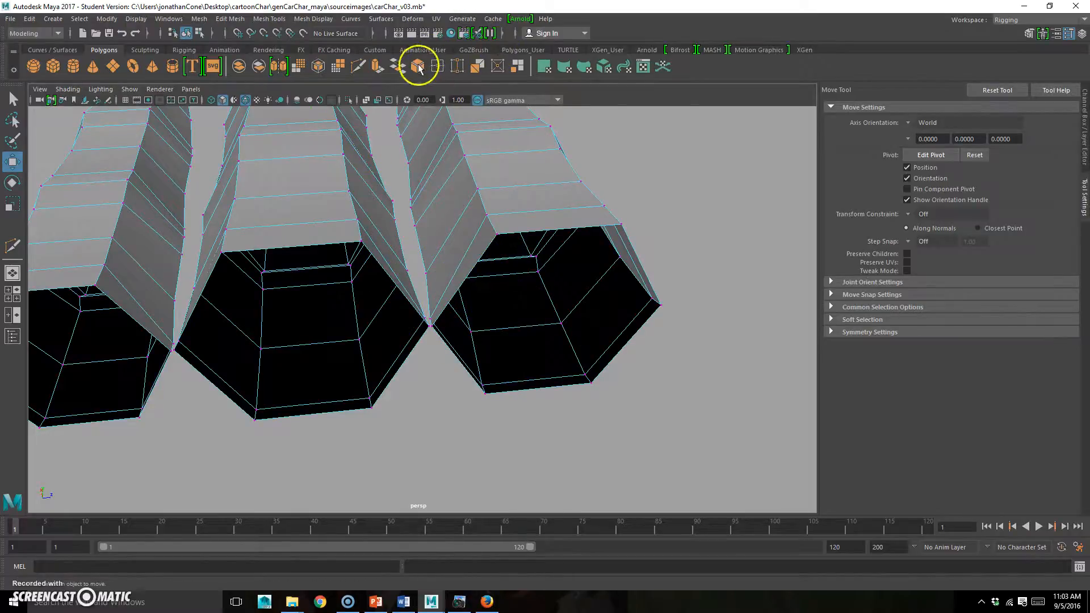
click(457, 66)
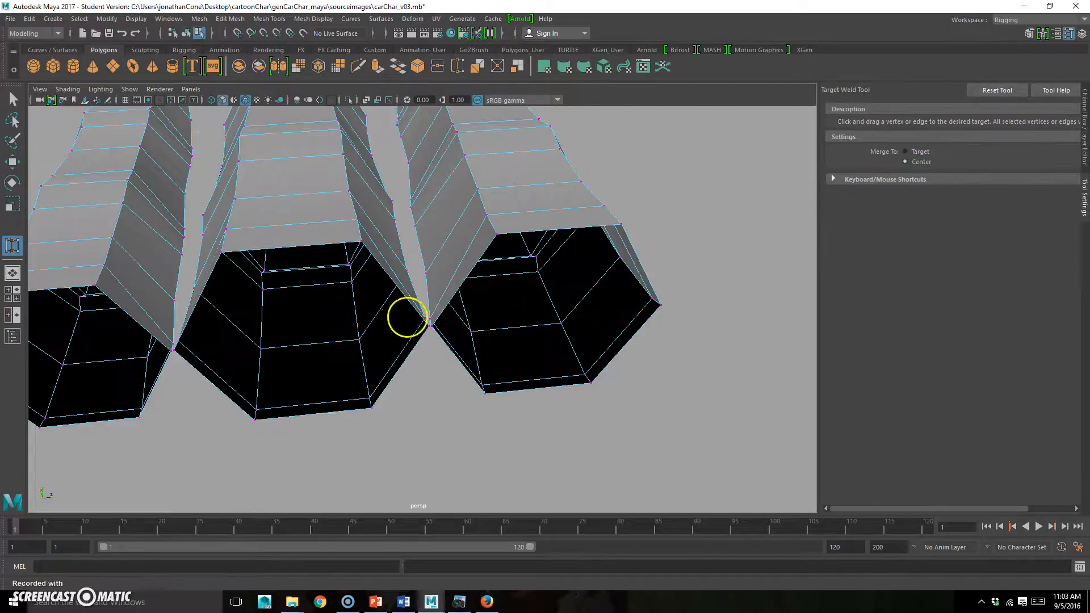
alt+drag(407, 317, 404, 313)
alt+right_drag(351, 334, 440, 334)
drag(420, 324, 421, 324)
Step: Weld the touching base side vertices of the middle and smallest fingers to their center
alt+right_drag(517, 356, 381, 351)
alt+middle_drag(232, 356, 428, 338)
alt+right_drag(228, 361, 312, 348)
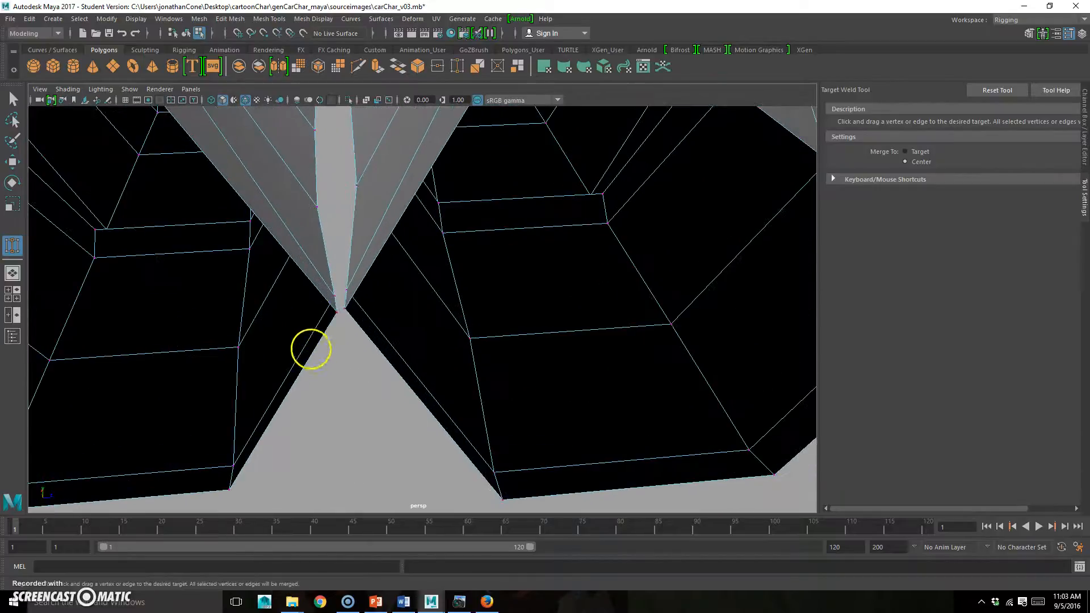
drag(335, 312, 335, 312)
alt+right_drag(569, 368, 440, 355)
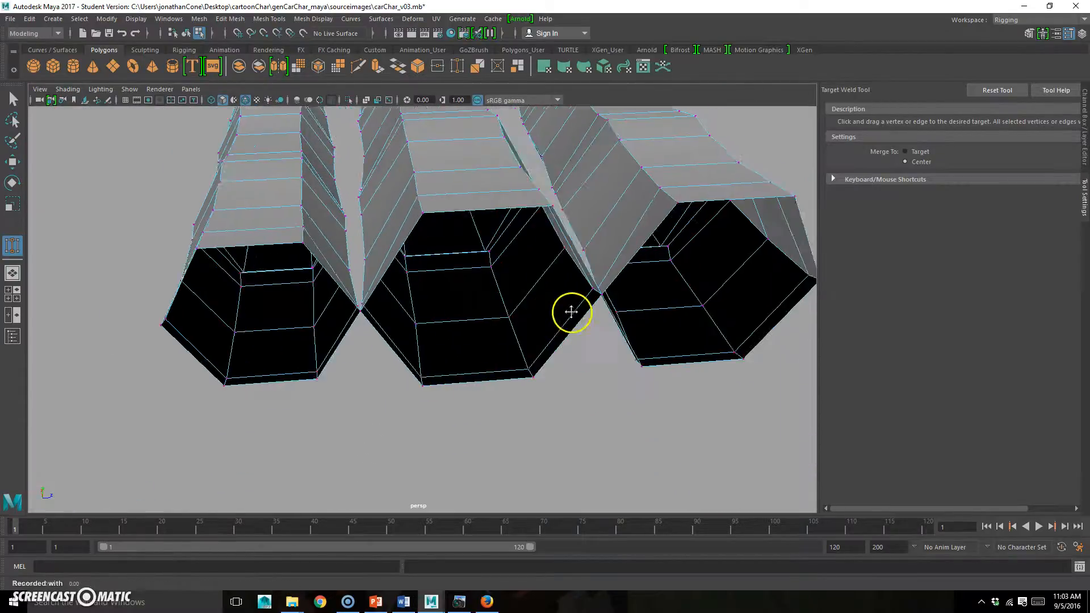
Step: Examine the welded finger bases and the gaps between the fingers from the side and the open end
alt+middle_drag(585, 304, 459, 330)
alt+drag(363, 304, 307, 322)
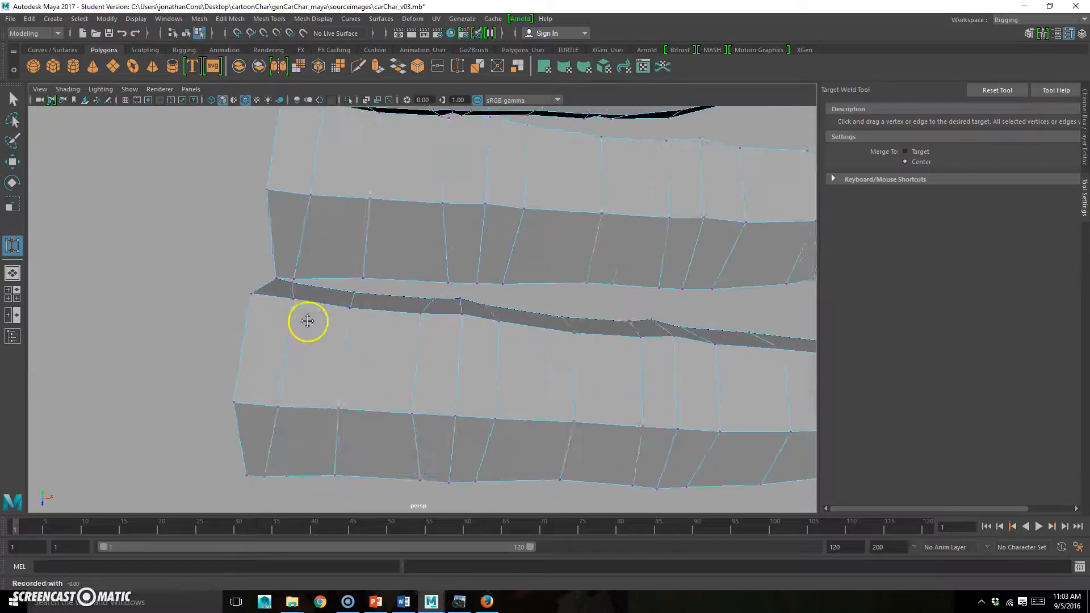
alt+middle_drag(307, 321, 331, 321)
key(q)
right_drag(396, 187, 399, 142)
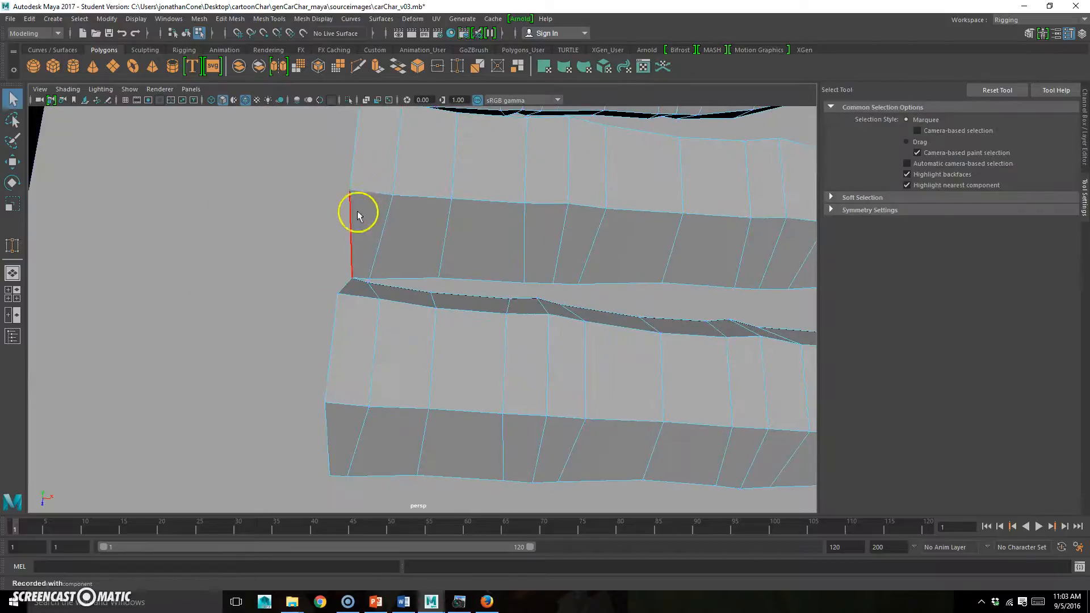
alt+drag(346, 232, 514, 276)
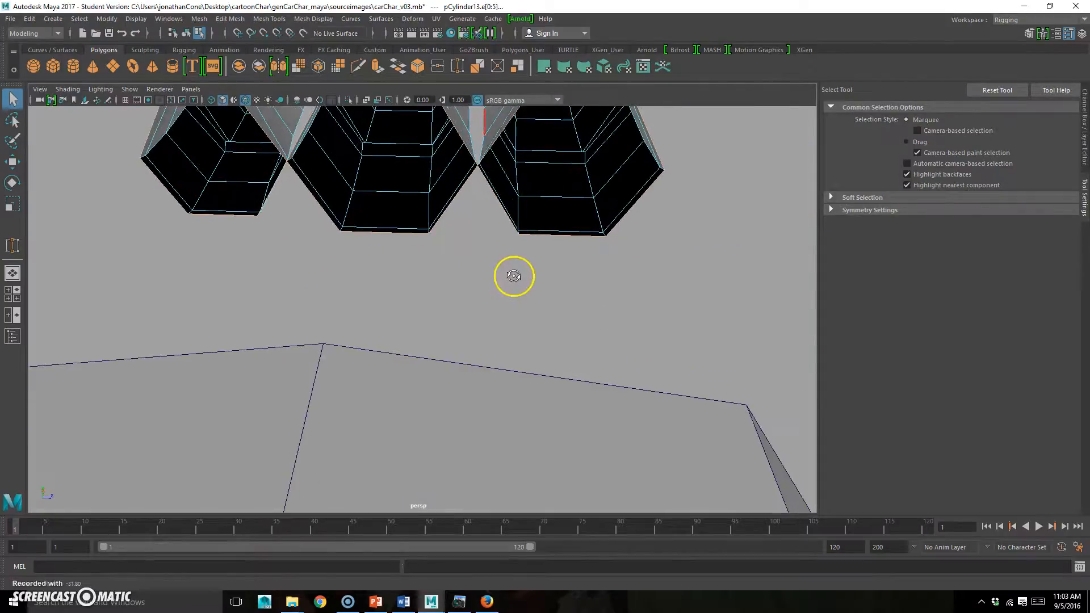
alt+drag(506, 214, 500, 268)
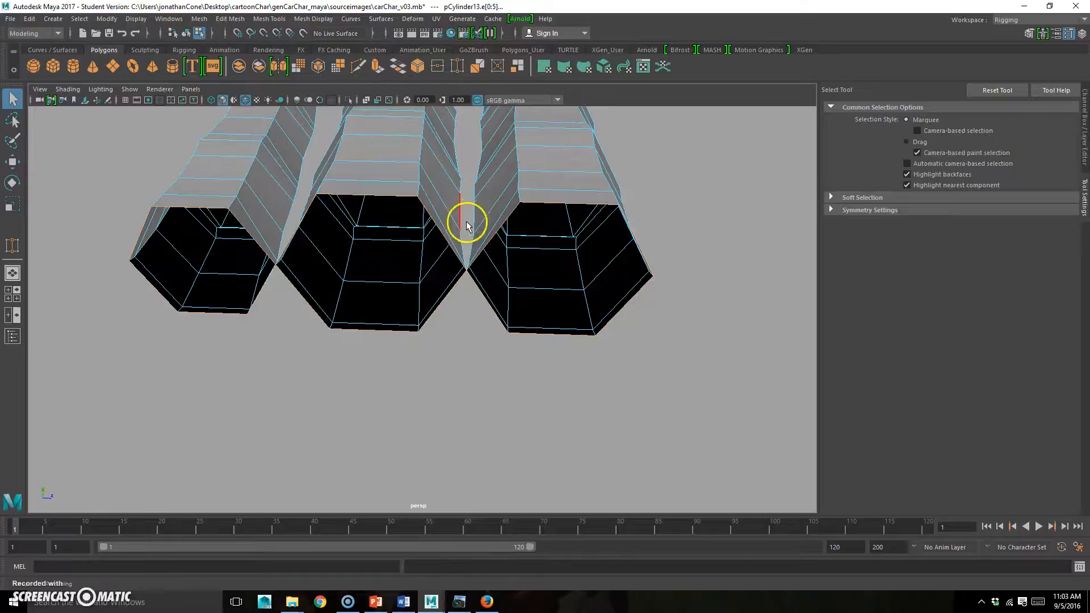
alt+middle_drag(493, 216, 481, 241)
alt+right_drag(433, 270, 525, 258)
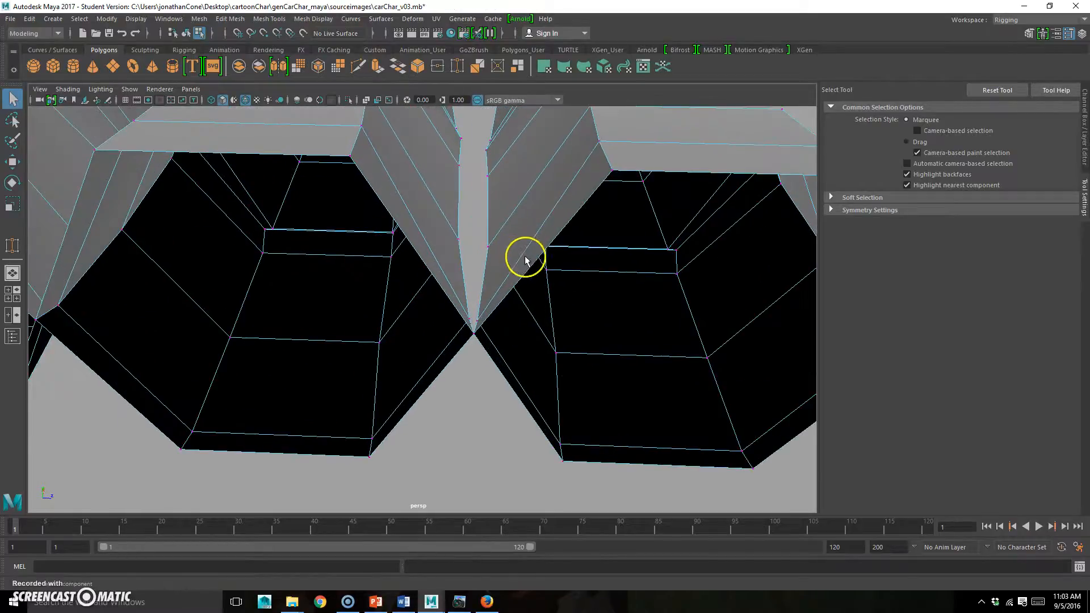
alt+middle_drag(538, 225, 529, 245)
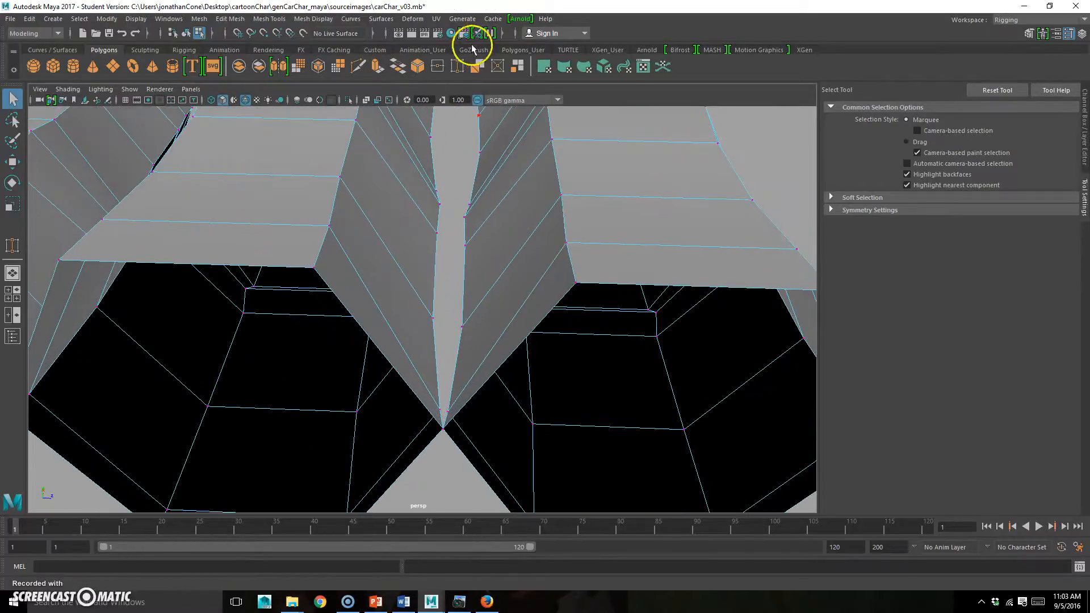
Step: Weld the adjacent upper corner vertices across both gaps between the fingers' open bases with Target Weld
click(458, 66)
drag(364, 292, 311, 270)
alt+right_drag(454, 305, 276, 301)
alt+middle_drag(275, 301, 399, 314)
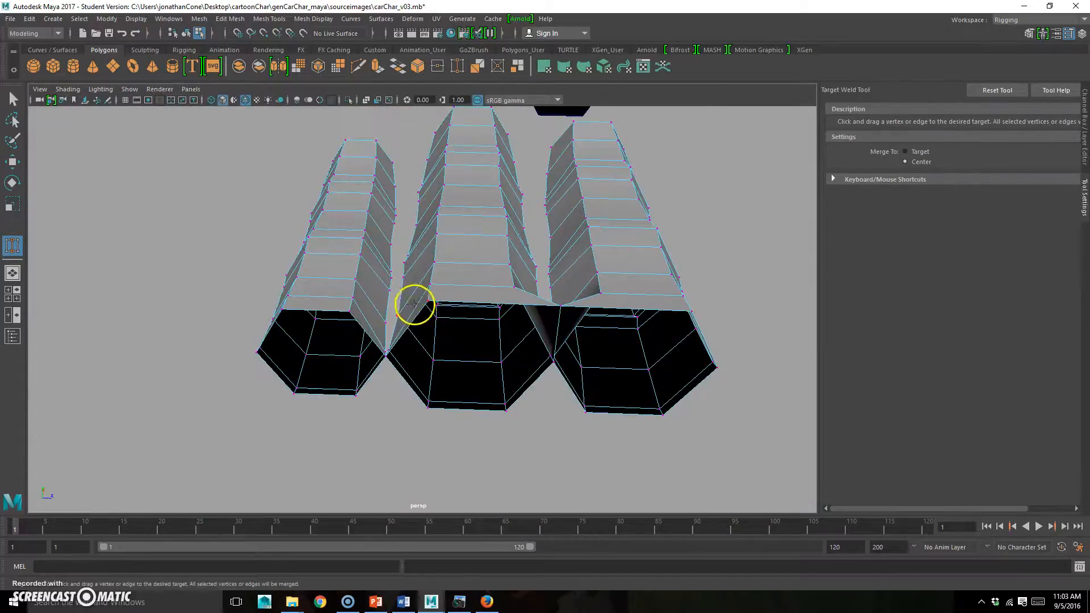
drag(350, 311, 349, 312)
Step: Weld the adjacent underside corner vertices of the fingers' open bases, undoing the mistaken weld on the way
alt+drag(397, 342, 470, 317)
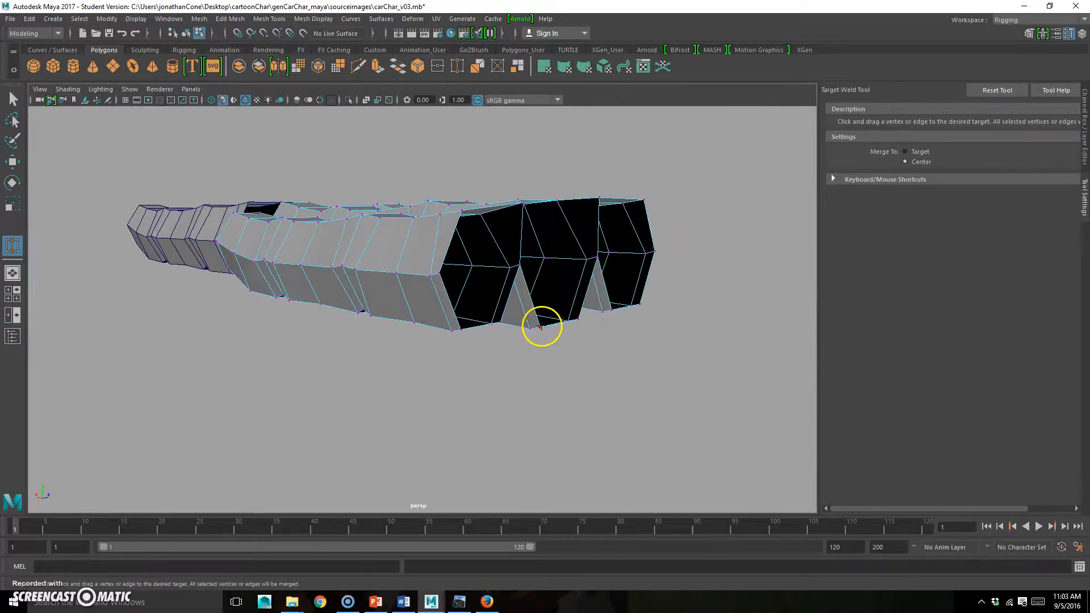
key(space)
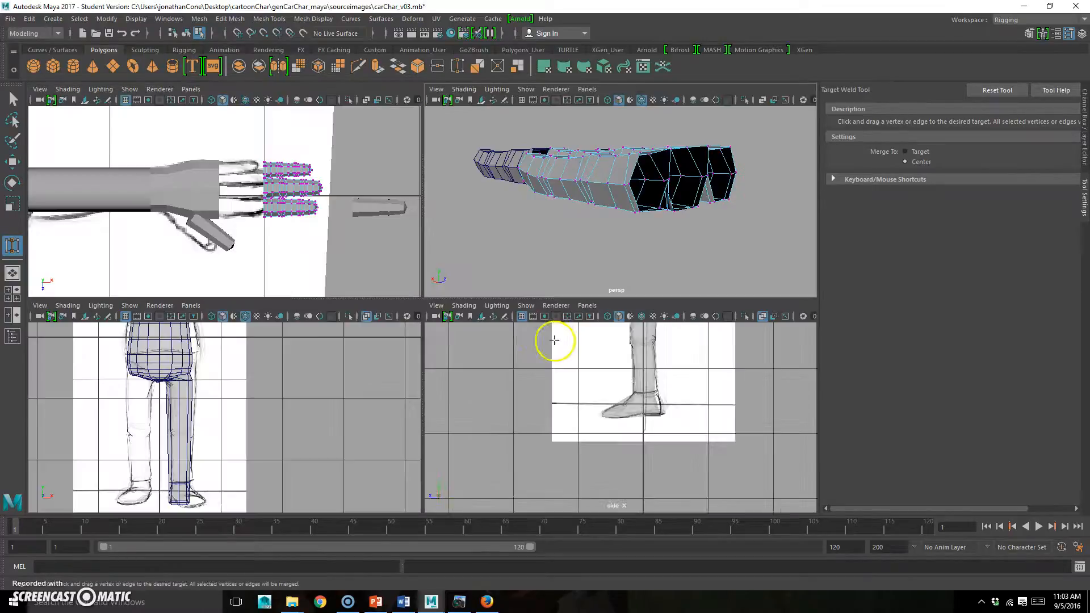
key(space)
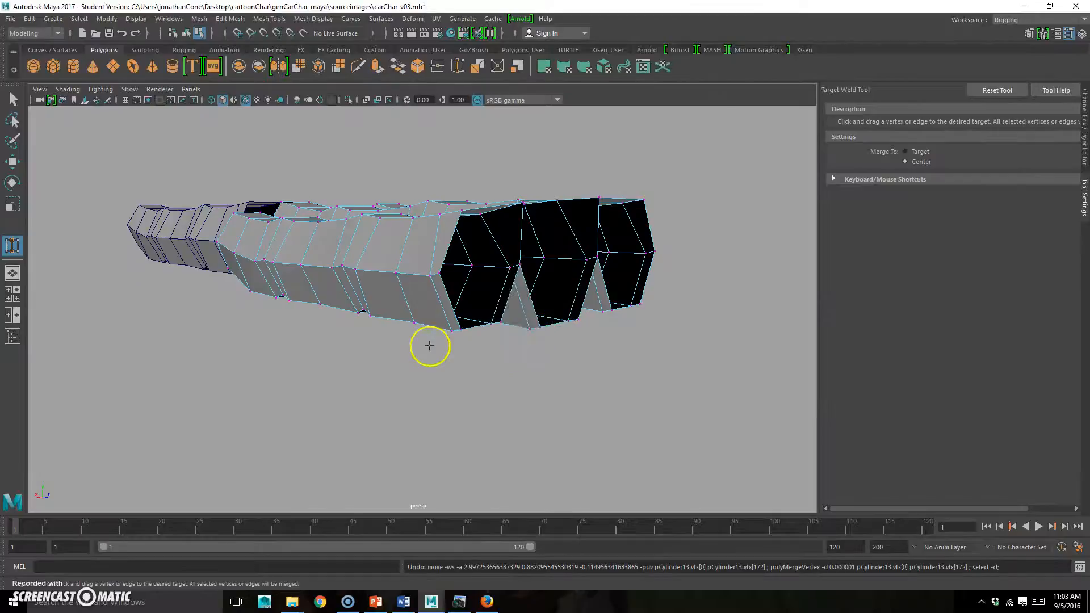
scroll(557, 360, up, 5)
scroll(516, 365, down, 4)
alt+drag(608, 345, 618, 371)
drag(551, 389, 450, 382)
mouse_move(519, 348)
alt+mouse_down()
mouse_move(437, 368)
mouse_move(534, 383)
mouse_move(645, 373)
mouse_move(645, 314)
mouse_move(591, 299)
mouse_move(528, 329)
mouse_move(550, 389)
mouse_move(531, 336)
alt+mouse_up()
key(q)
scroll(487, 335, down, 5)
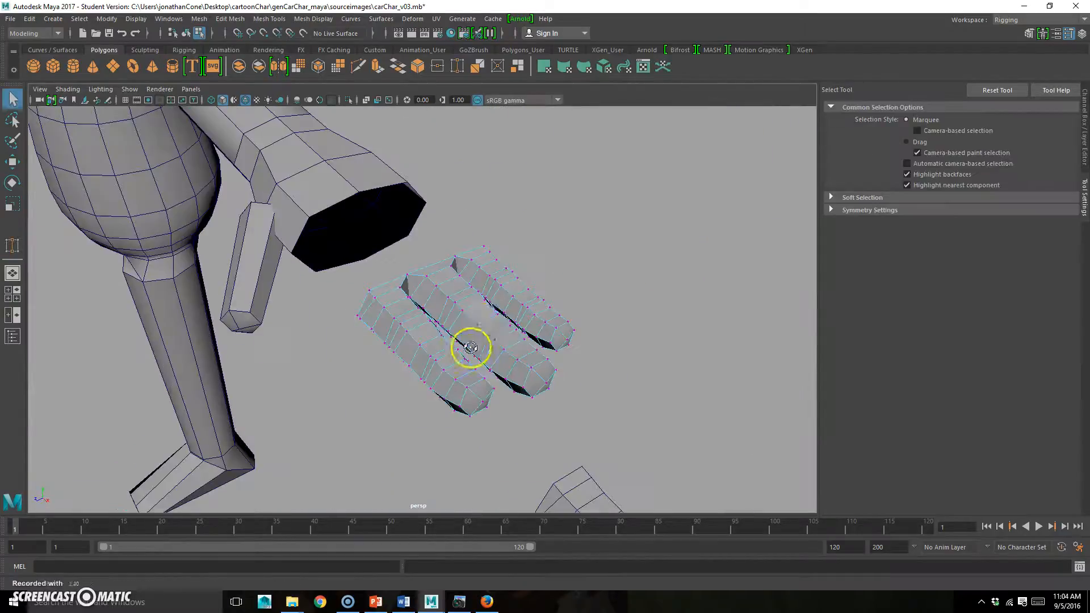
Step: Return to object mode and move the joined fingers up against the palm's open end
key(F8)
key(w)
drag(503, 365, 522, 317)
alt+right_drag(267, 320, 348, 295)
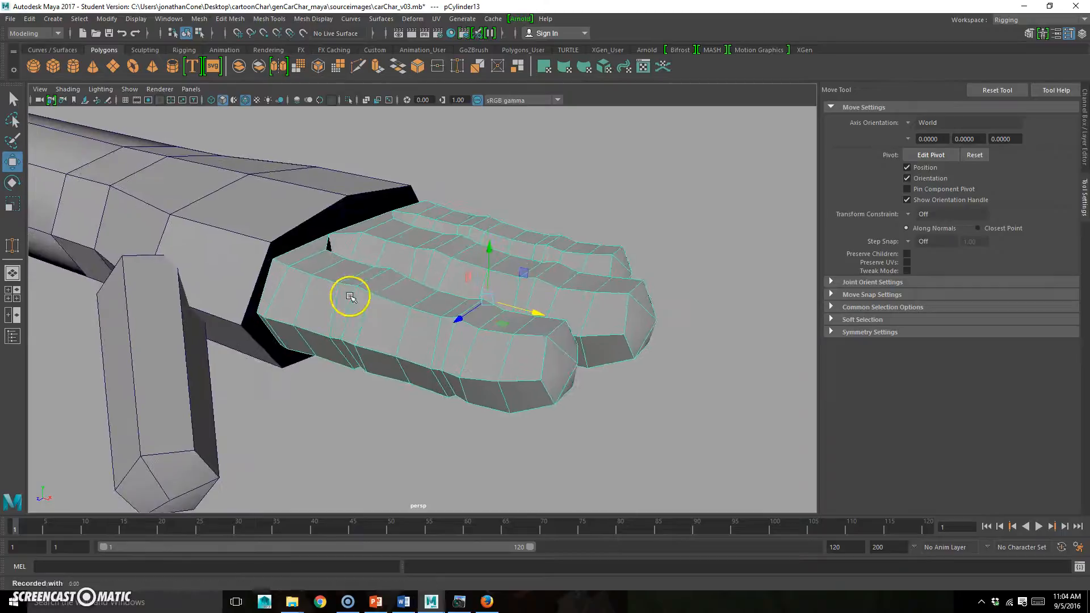
Step: Select the body mesh together with the joined fingers and combine them into one object
alt+middle_drag(348, 294, 426, 302)
drag(501, 227, 550, 265)
alt+drag(549, 265, 496, 253)
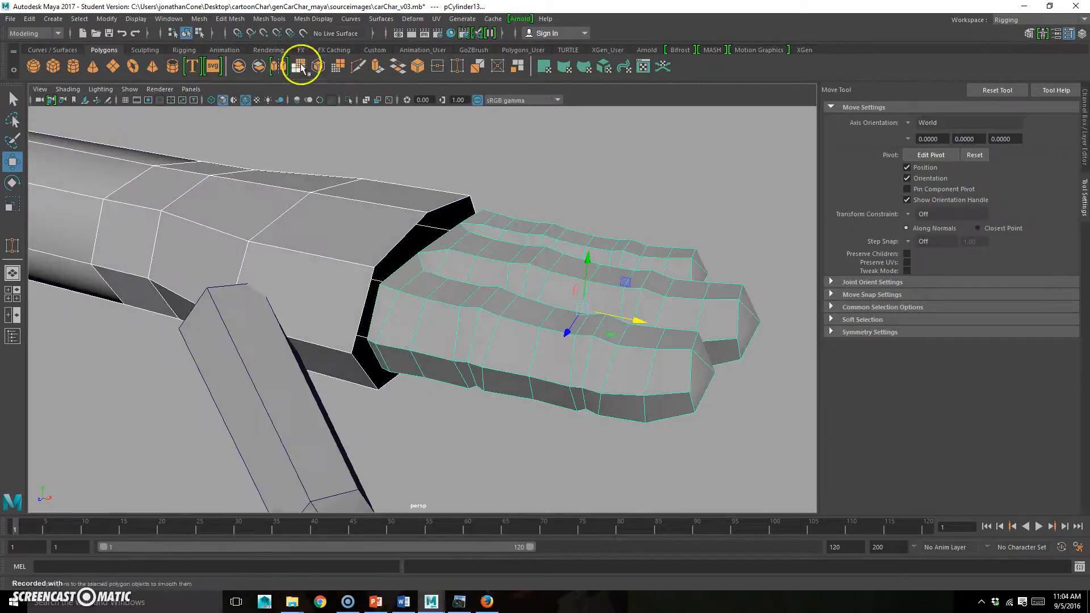
click(241, 67)
mouse_move(413, 292)
alt+mouse_down()
mouse_move(448, 263)
mouse_move(416, 263)
mouse_move(428, 281)
alt+mouse_up()
alt+middle_drag(415, 238, 426, 242)
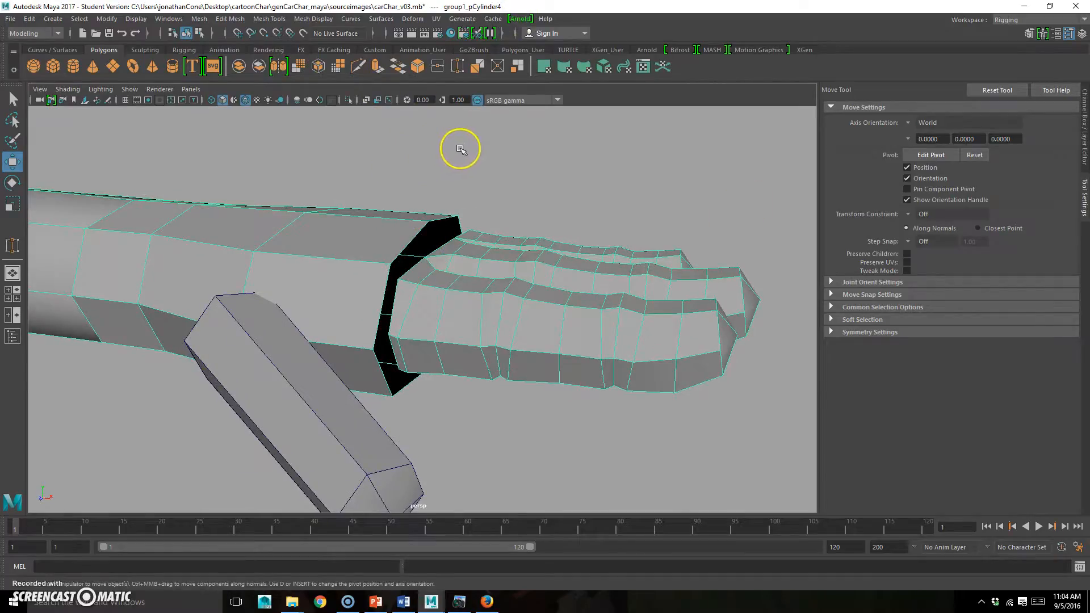
Step: Set Target Weld to merge to the target and try welding a finger base vertex to the palm's edge
alt+right_drag(401, 276, 411, 279)
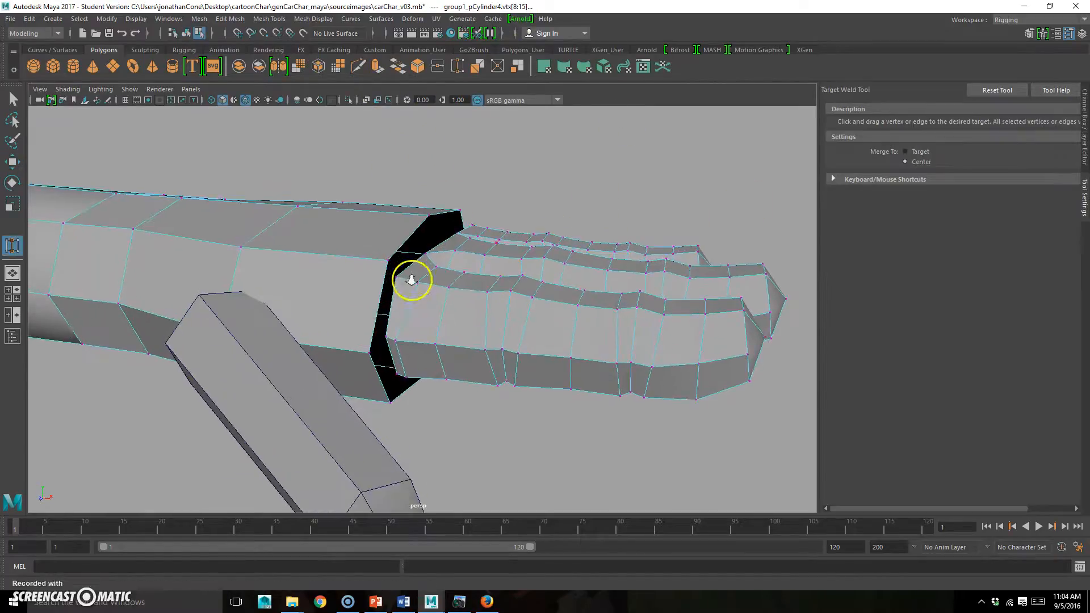
alt+drag(493, 288, 479, 312)
alt+drag(361, 306, 390, 321)
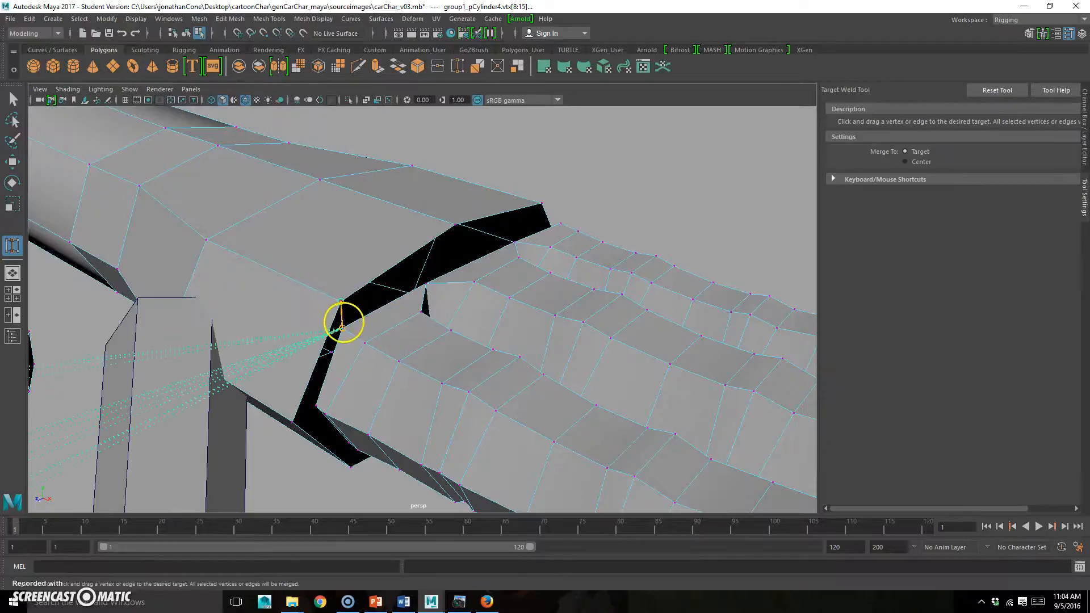
drag(342, 327, 349, 328)
key(ctrl+z)
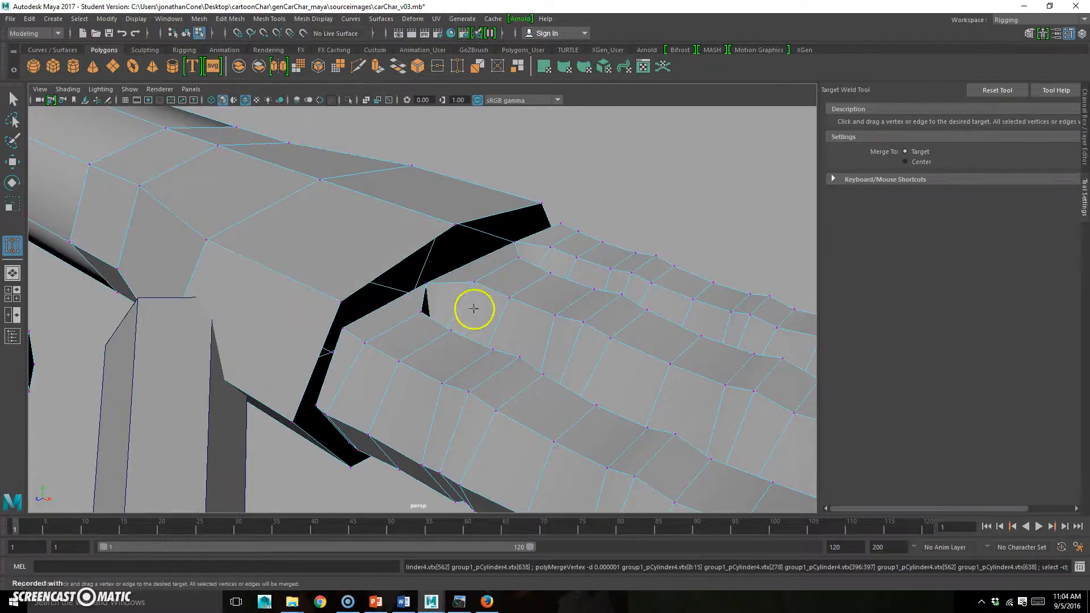
Step: Leave Target Weld and clear the stray vertex selection on the body
scroll(474, 309, down, 4)
scroll(377, 311, down, 5)
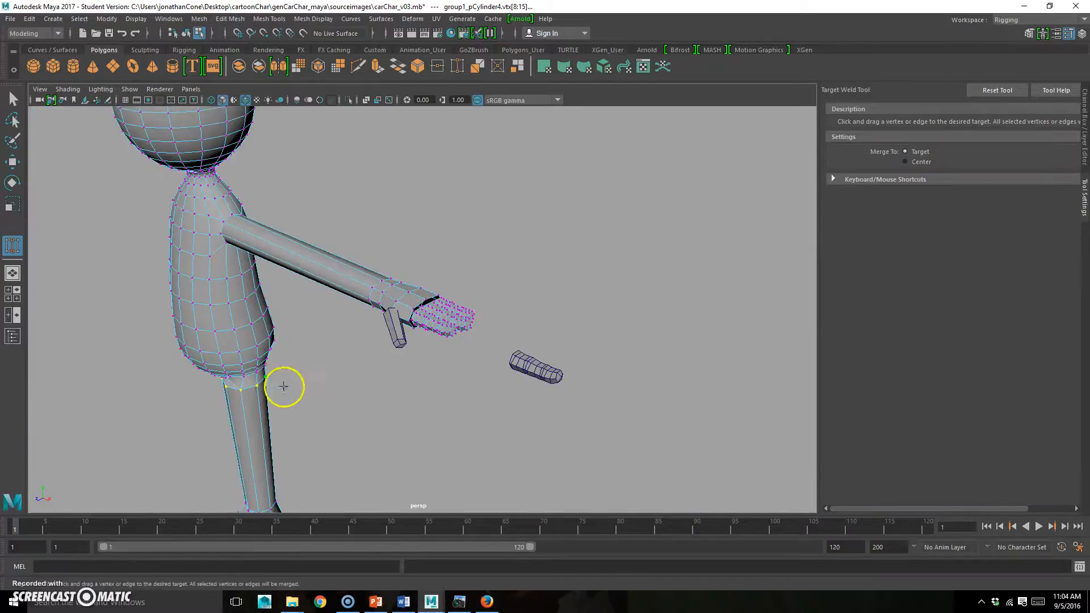
alt+right_drag(284, 387, 323, 368)
key(q)
drag(380, 318, 498, 199)
click(582, 286)
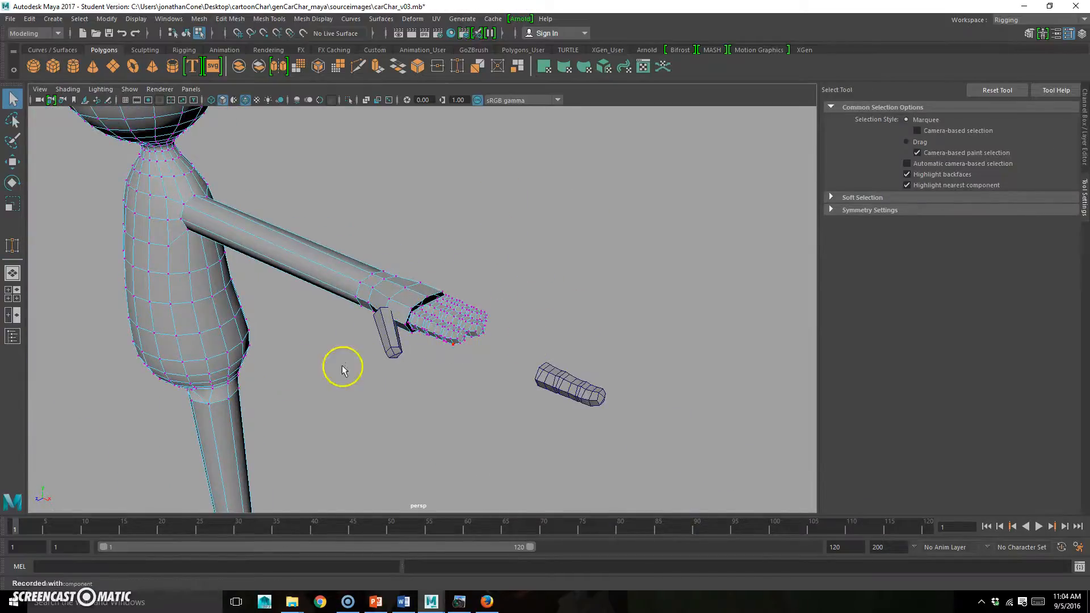
Step: Examine how the finger base vertices line up with the palm's open edge on both sides of the hand
alt+right_drag(342, 370, 377, 338)
alt+right_drag(432, 276, 478, 262)
alt+drag(479, 261, 445, 274)
alt+right_drag(445, 275, 550, 256)
alt+right_drag(416, 313, 530, 287)
alt+drag(531, 287, 484, 309)
alt+right_drag(484, 309, 503, 280)
alt+drag(503, 280, 396, 313)
alt+drag(424, 347, 460, 358)
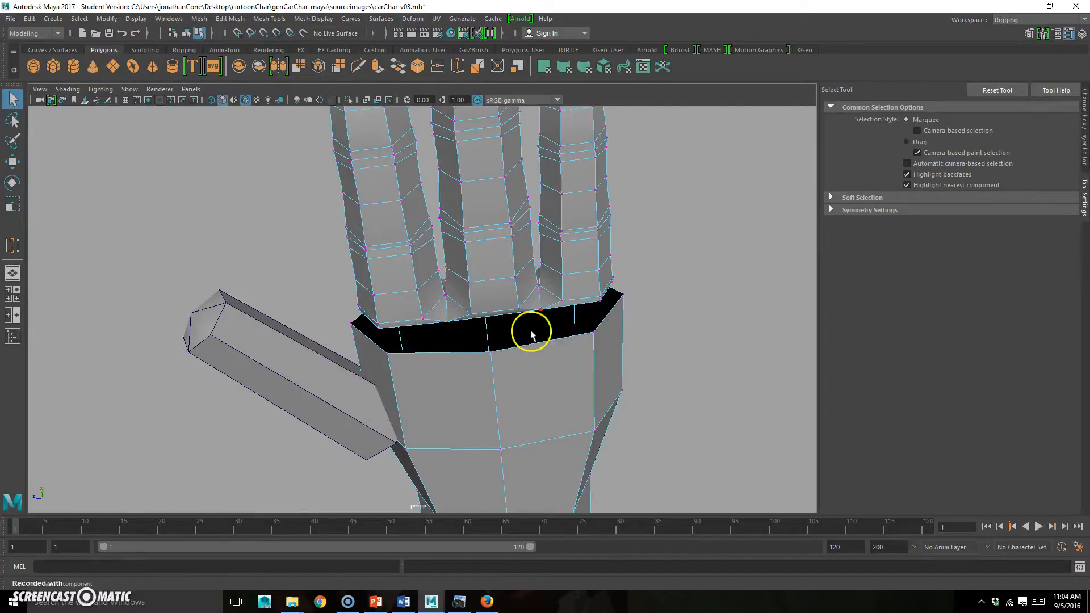
alt+drag(492, 358, 482, 298)
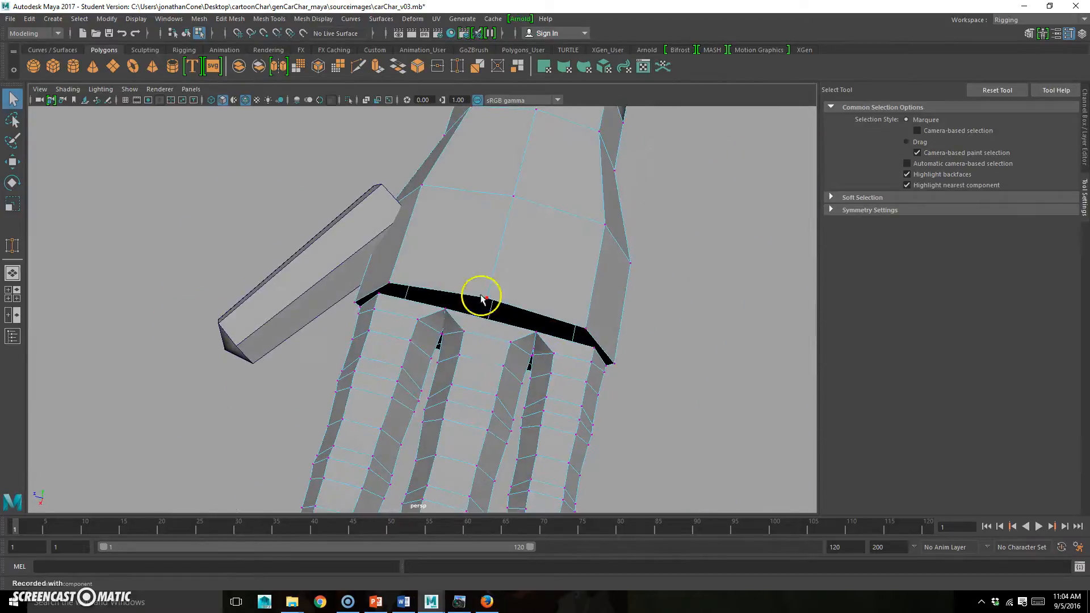